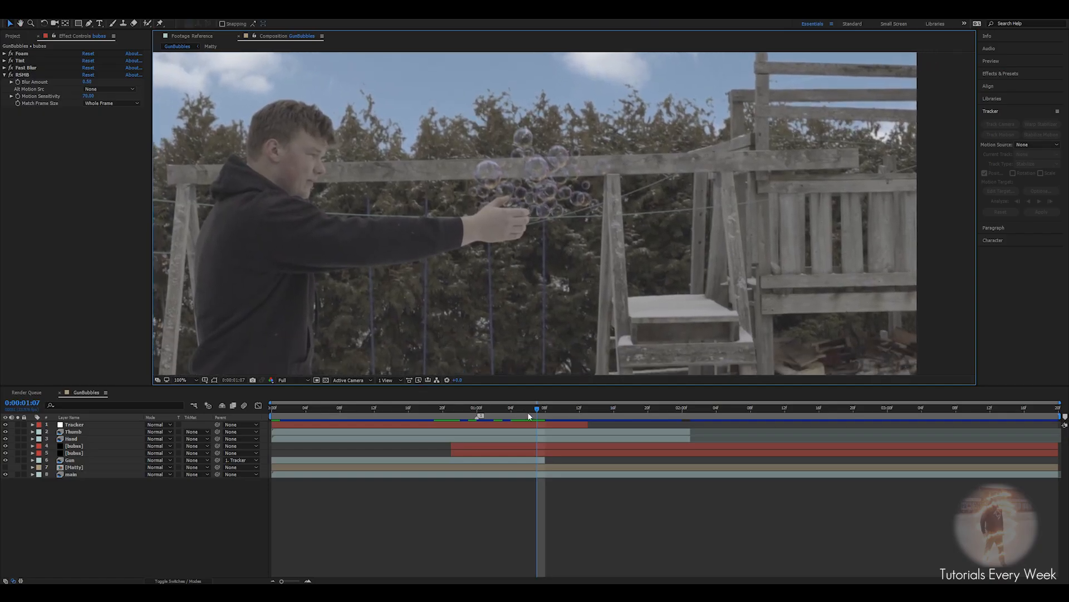
Review the finished bubble effect around the hand by scrubbing through the GunBubbles composition
drag(538, 411, 776, 409)
drag(537, 255, 468, 222)
drag(768, 410, 554, 412)
Create a new composition from the Footage clip and add the Gun clip as a layer above it
click(14, 36)
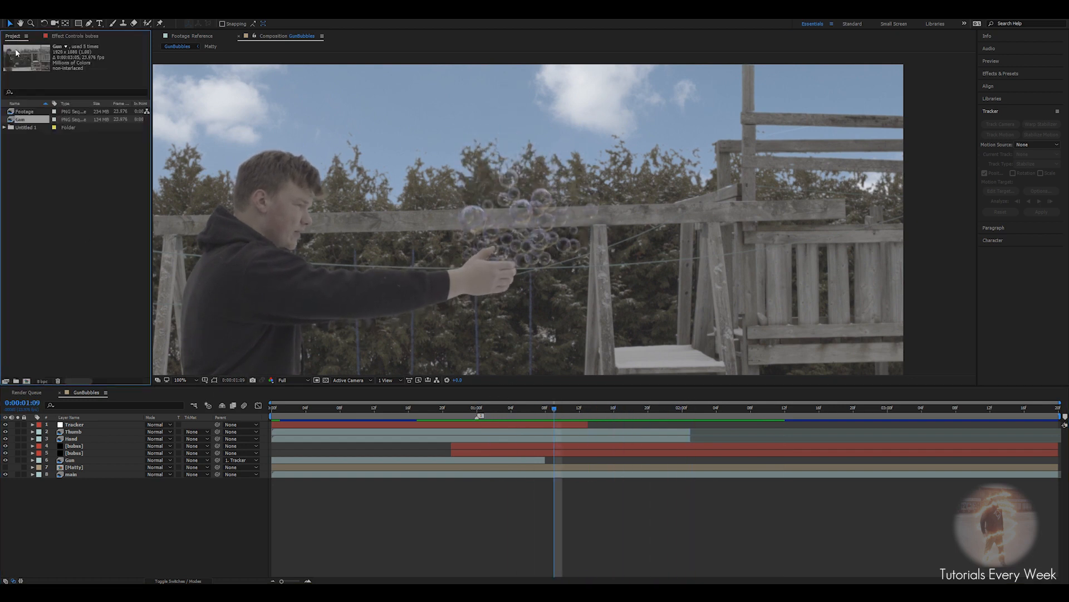
click(25, 113)
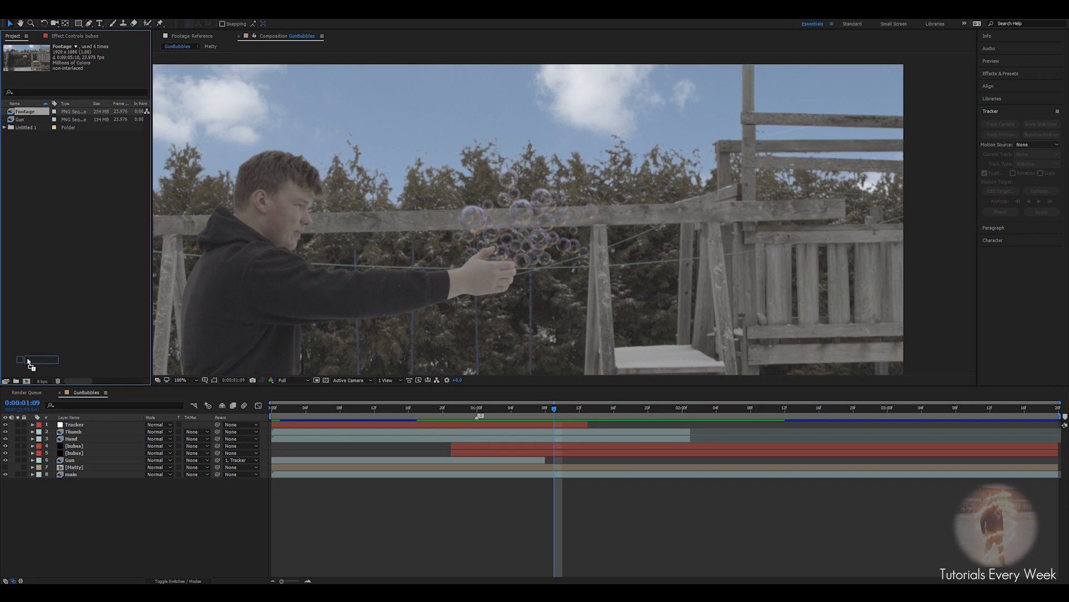
drag(24, 384, 26, 382)
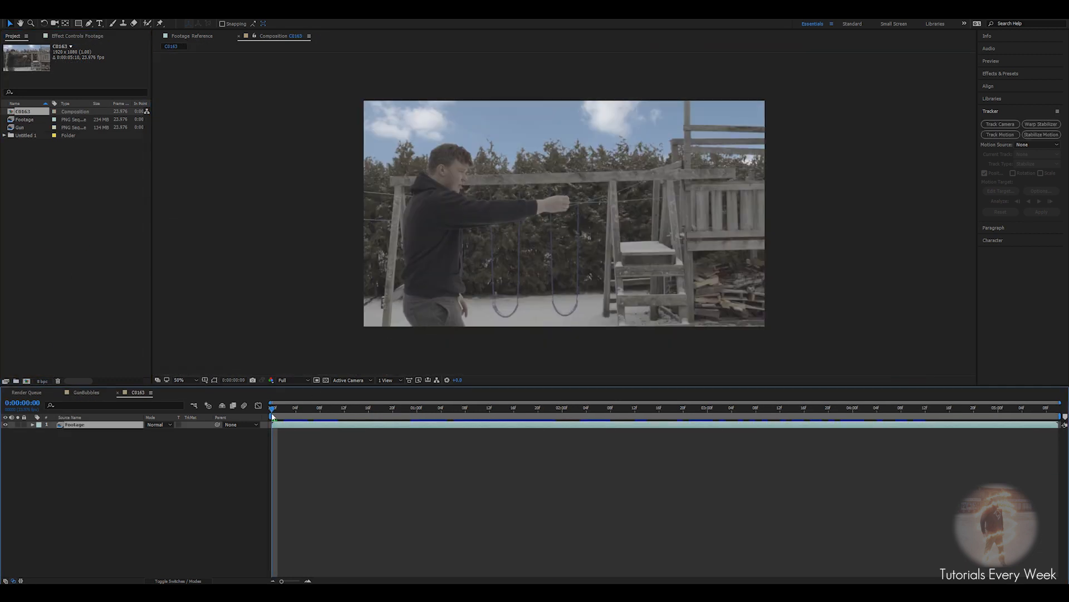
drag(272, 410, 475, 463)
drag(24, 129, 73, 430)
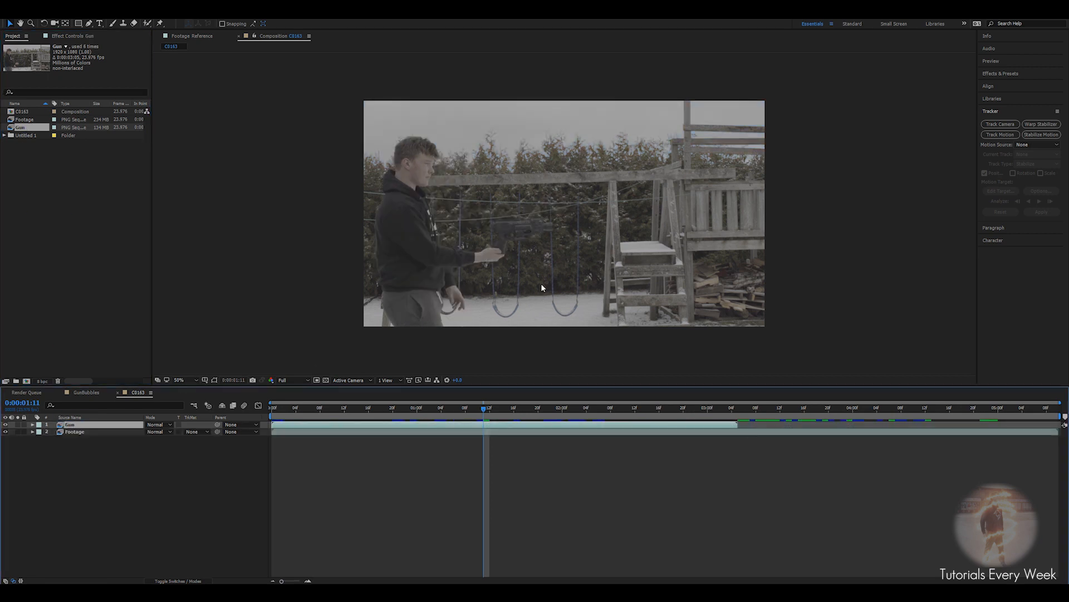
Inspect the hand and gun in the Gun clip around 0:00:01:13, and hide the Gun layer
click(624, 410)
key(/)
drag(627, 410, 498, 405)
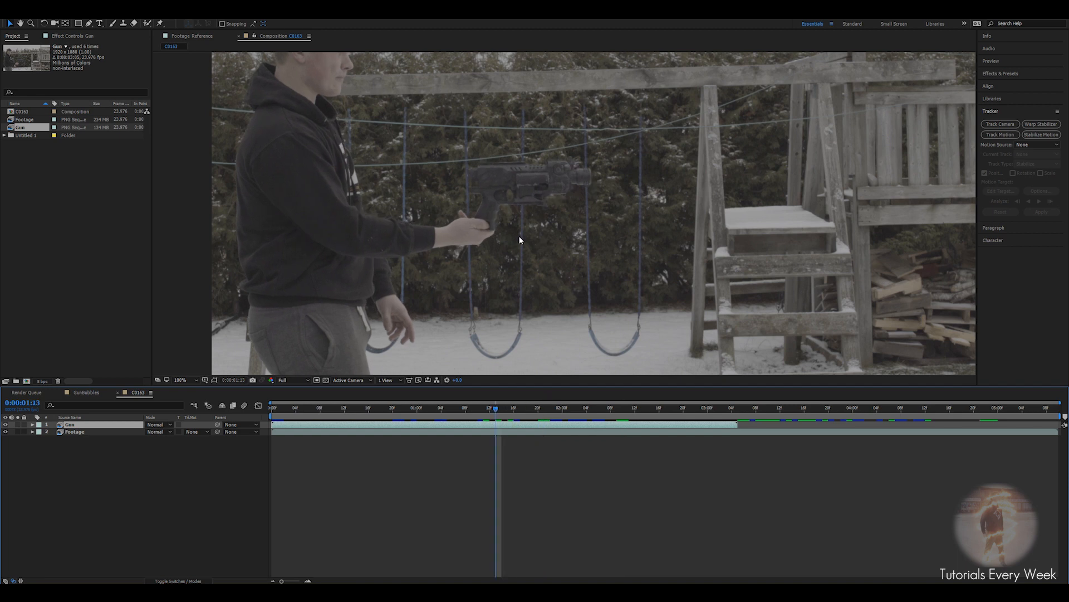
scroll(520, 240, up, 2)
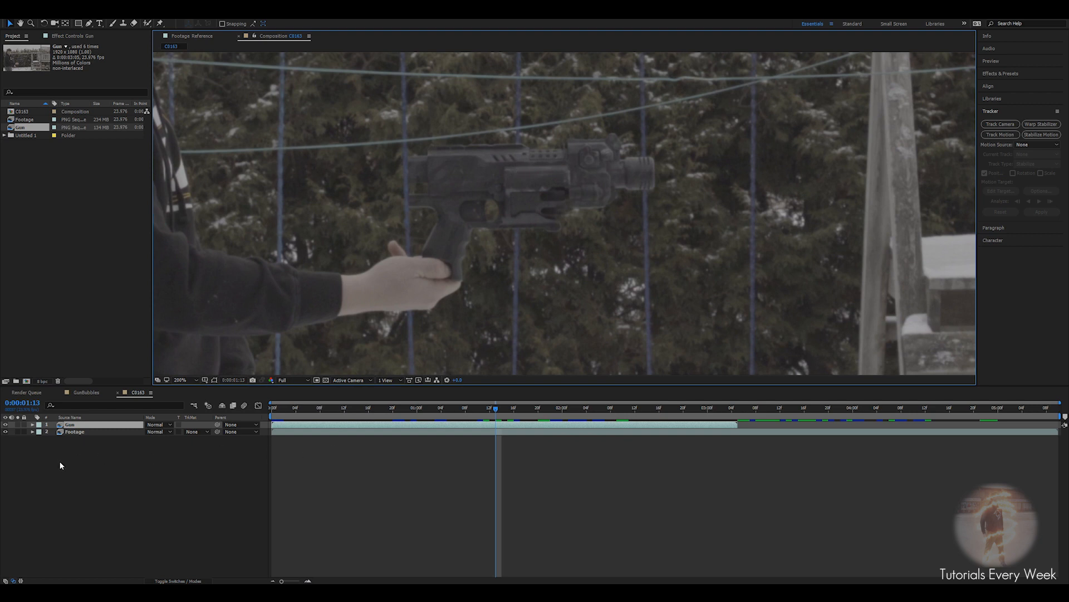
click(5, 424)
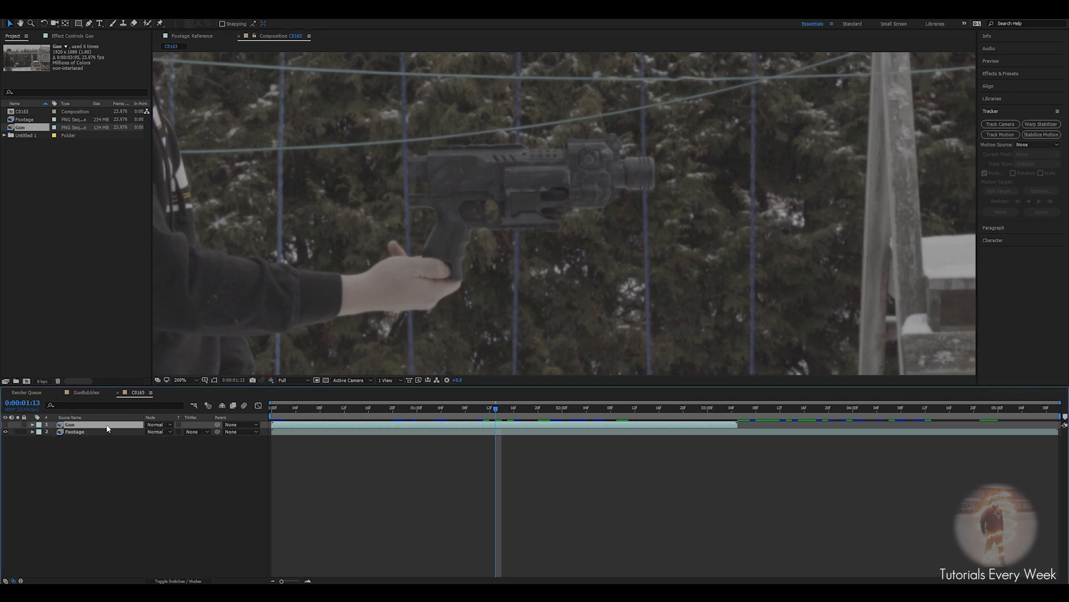
Find the moment before the hand opens fully, add a null object above the Footage layer and trim its end to 0:00:01:08
click(89, 431)
scroll(591, 269, down, 2)
scroll(557, 269, up, 2)
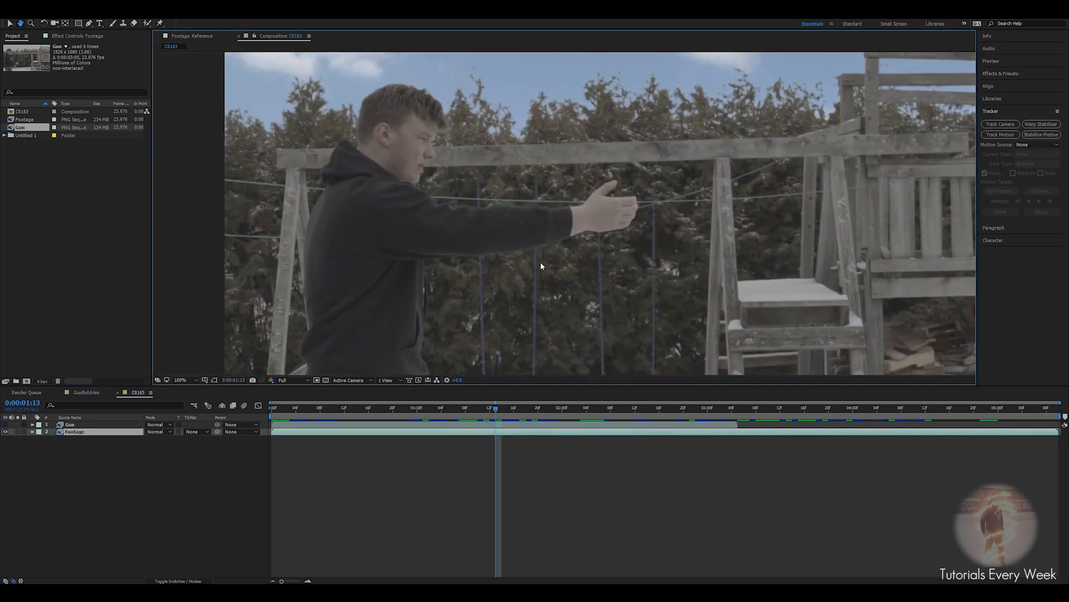
mouse_move(495, 413)
mouse_down()
mouse_move(255, 424)
mouse_move(484, 423)
mouse_up()
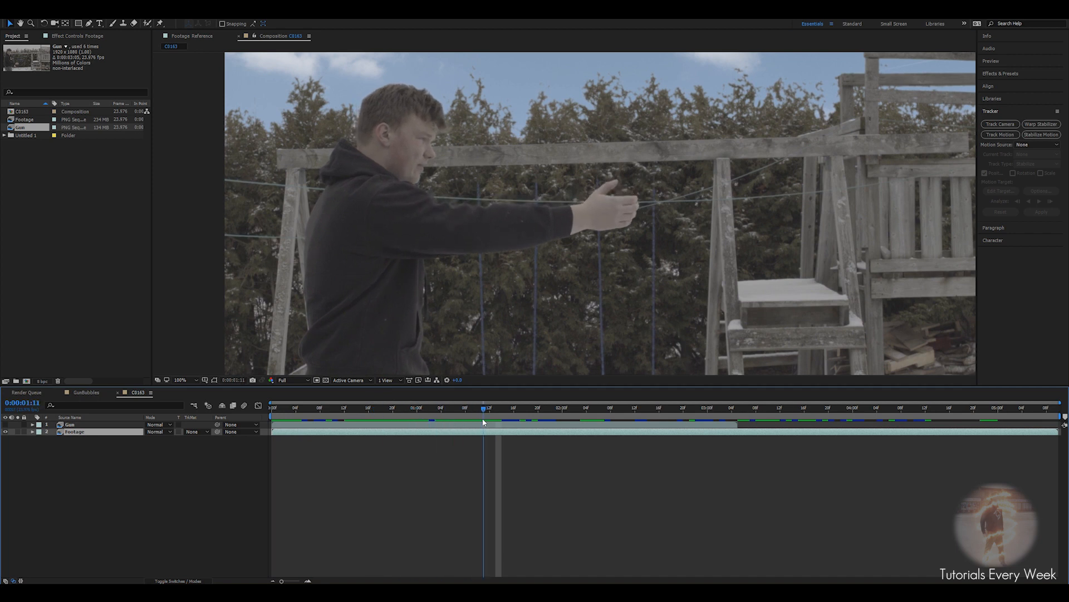
scroll(616, 214, up, 2)
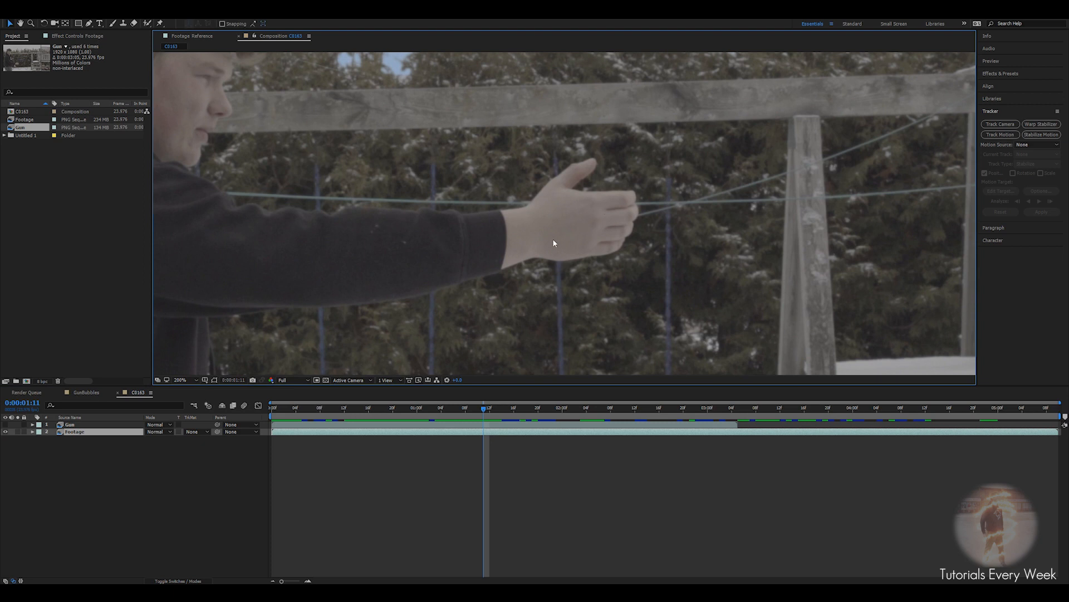
drag(488, 410, 466, 415)
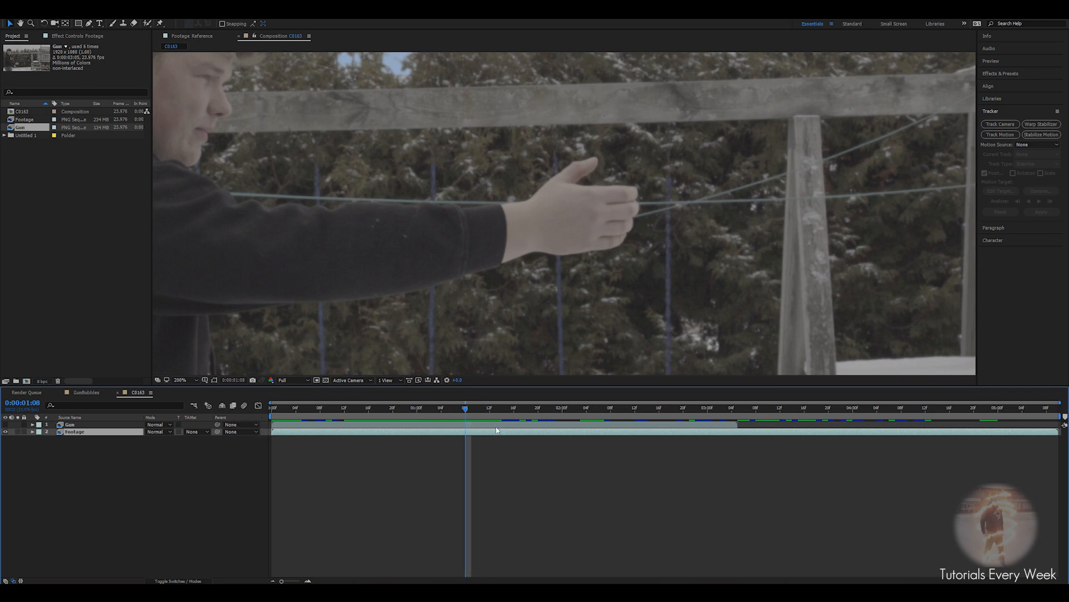
right_click(486, 446)
mouse_move(551, 450)
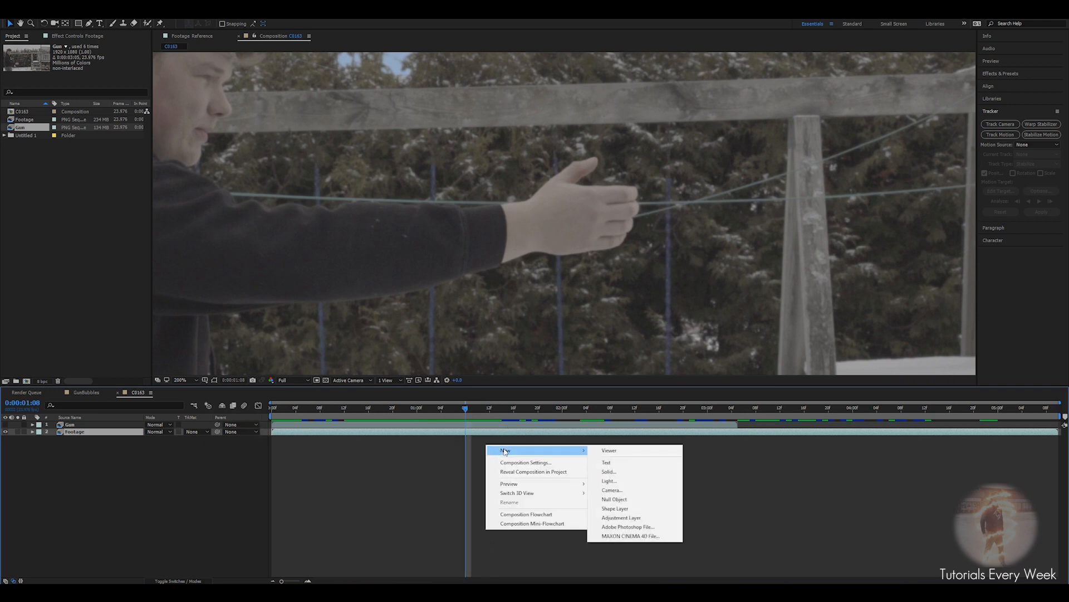
click(622, 501)
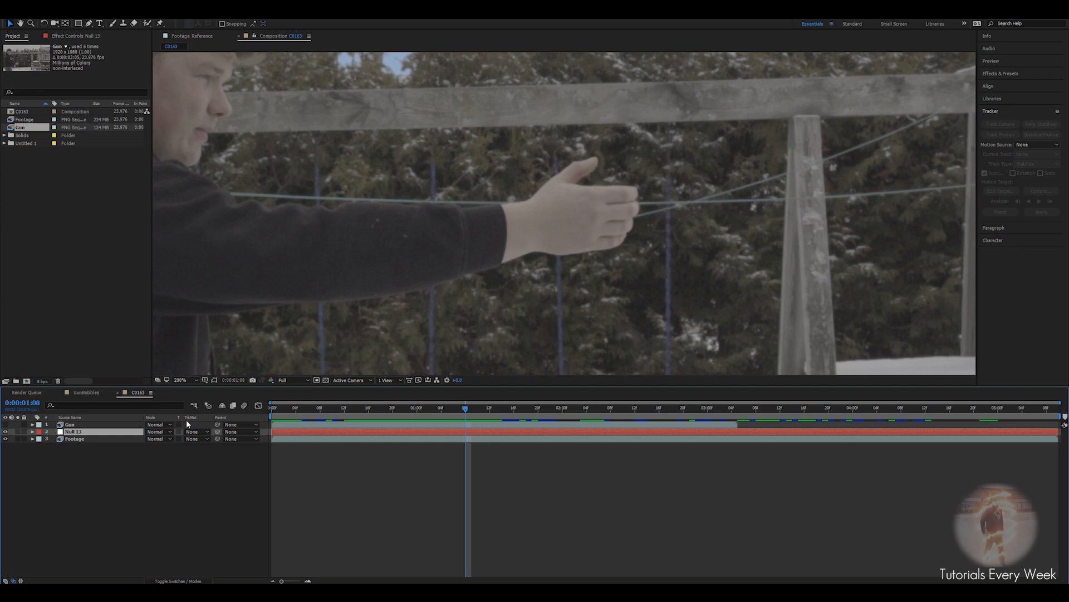
key(alt+bracketright)
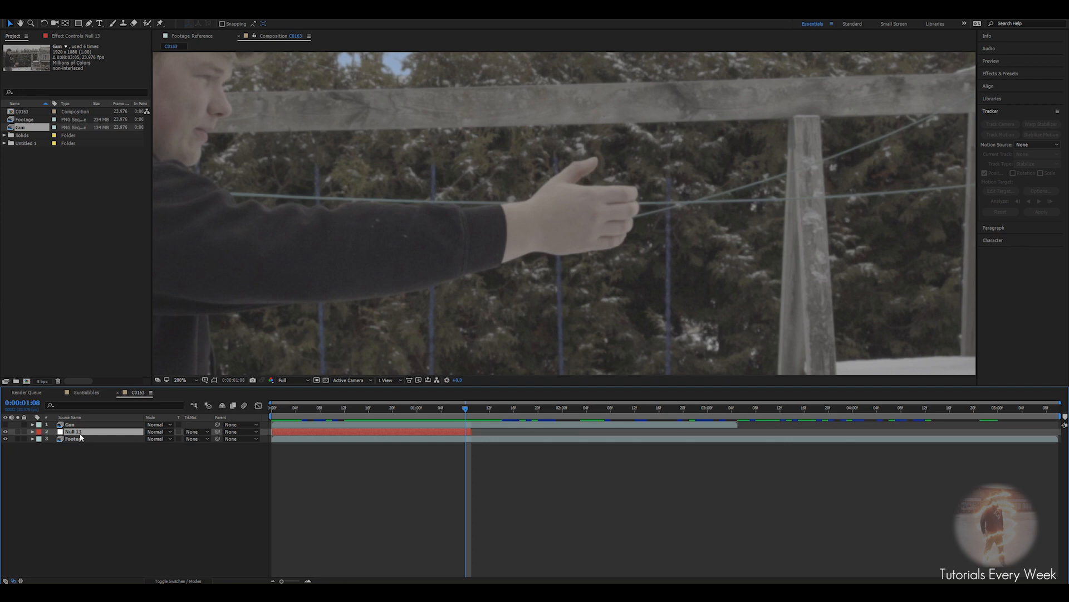
Rename the null layer as TrackerNUll
key(Return)
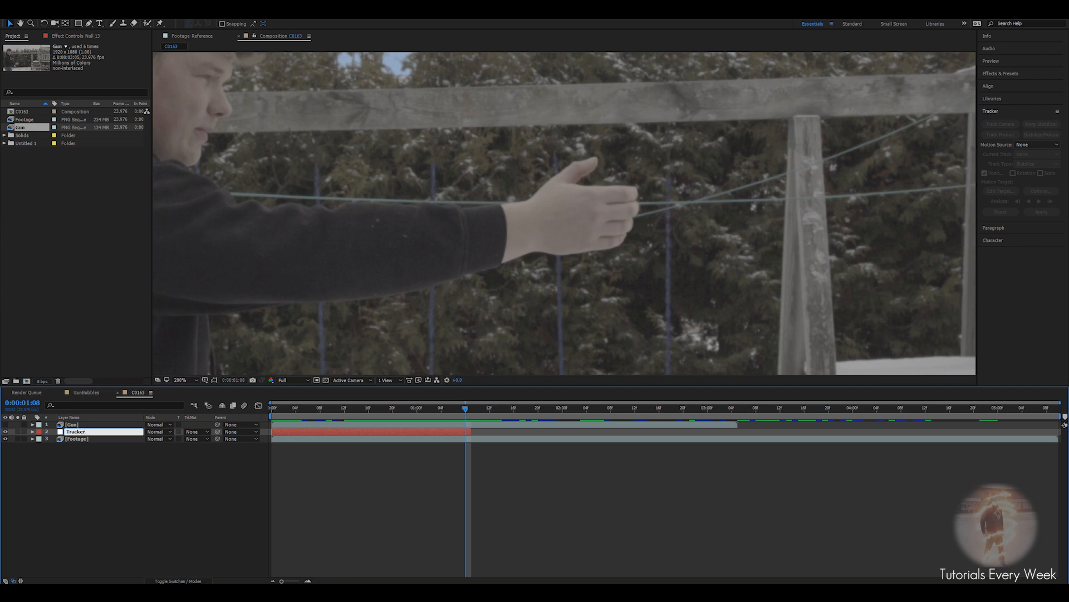
text(TrackerNUll)
key(Return)
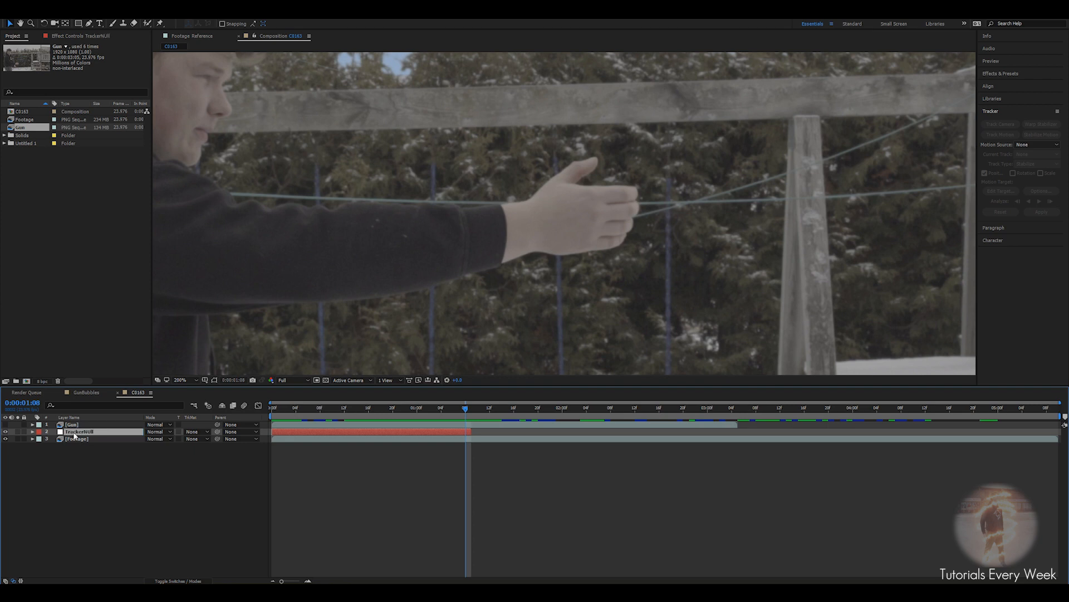
Send the Footage layer to mocha AE from the first frame and create the tracking project with its default clip settings
key(Home)
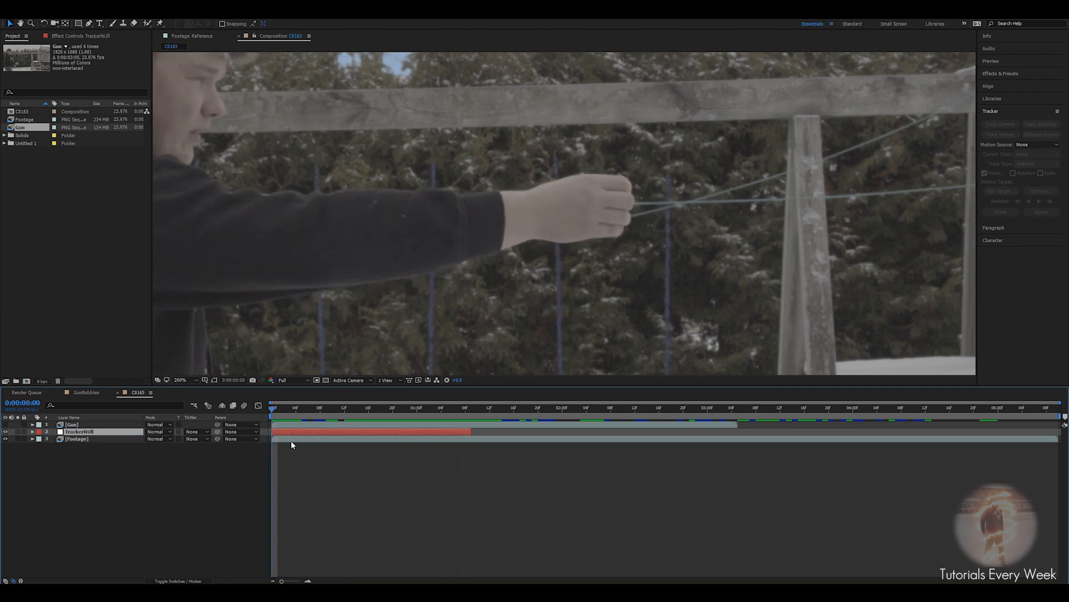
click(288, 440)
scroll(505, 256, down, 2)
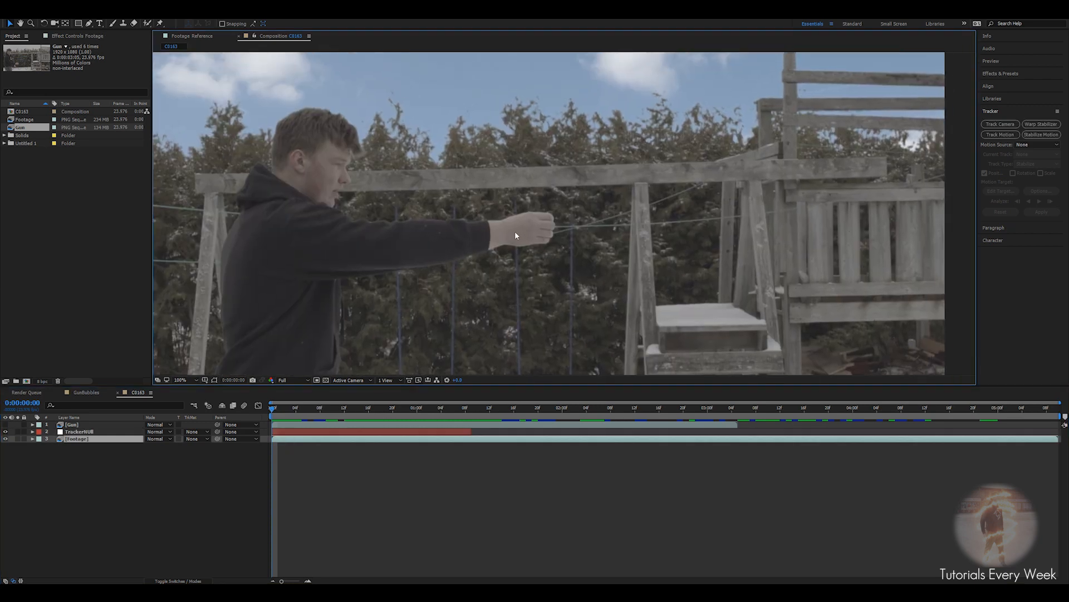
drag(513, 232, 515, 202)
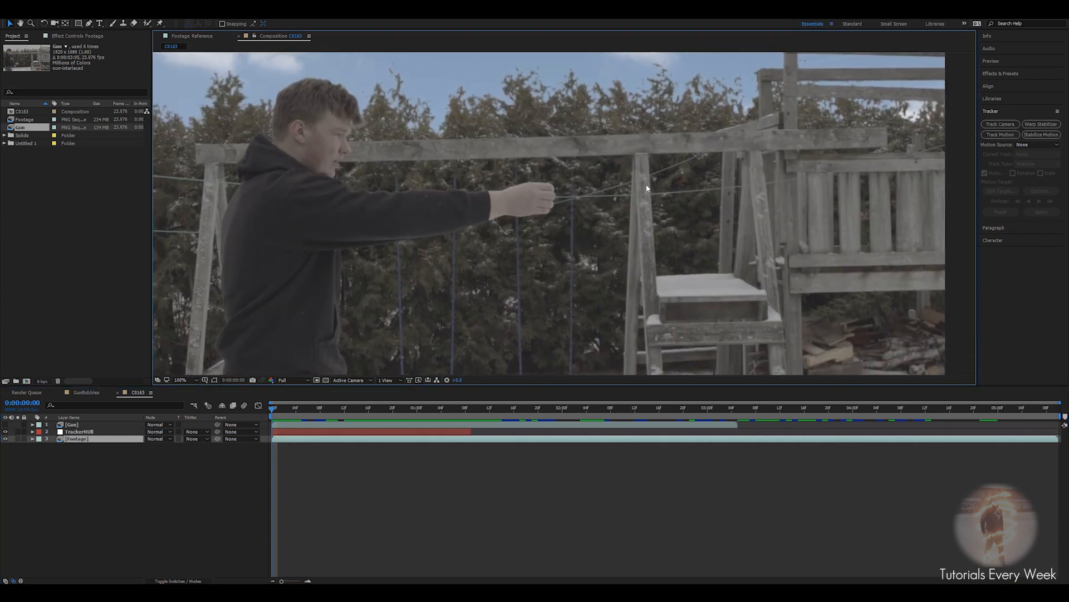
scroll(529, 193, up, 2)
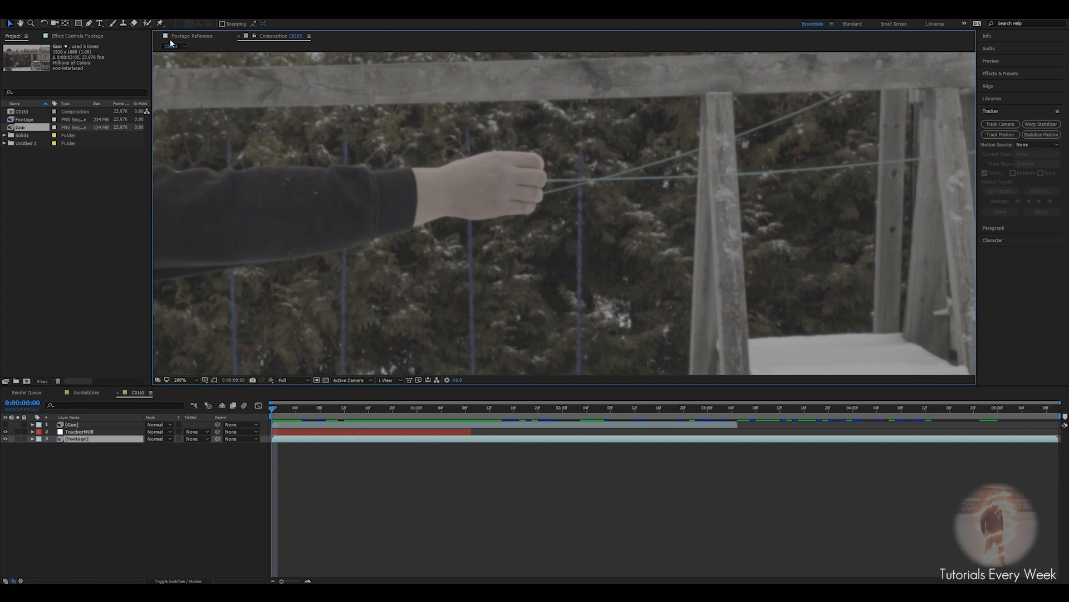
click(116, 19)
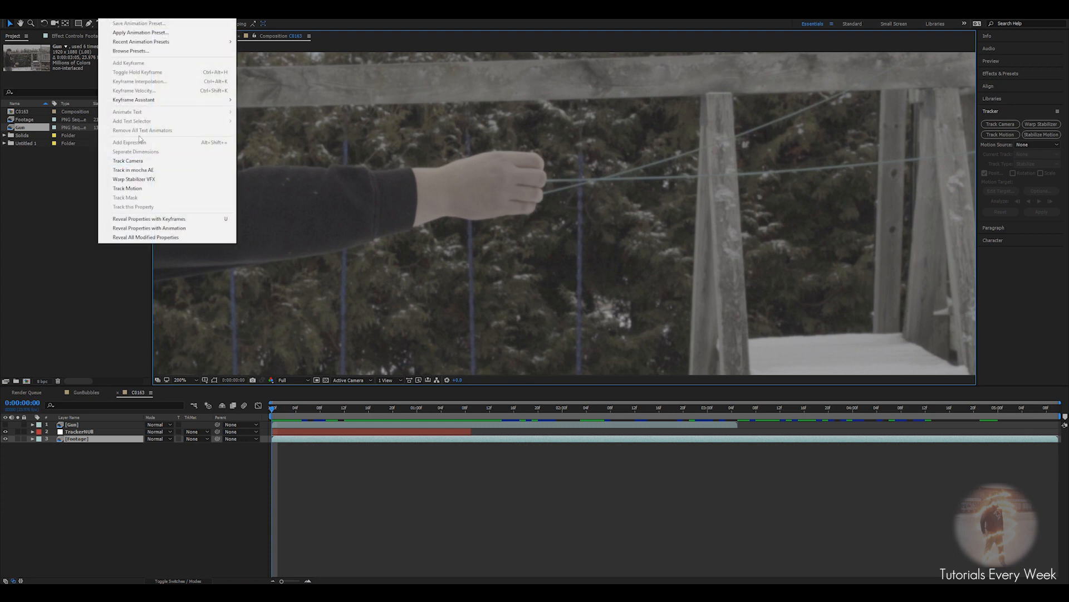
click(135, 169)
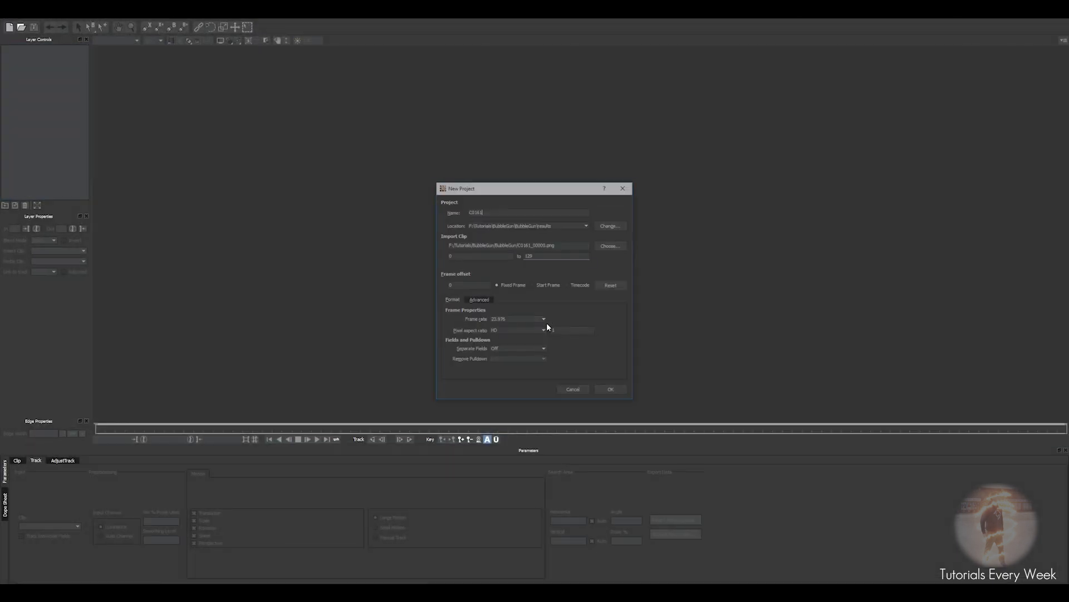
click(613, 391)
click(550, 303)
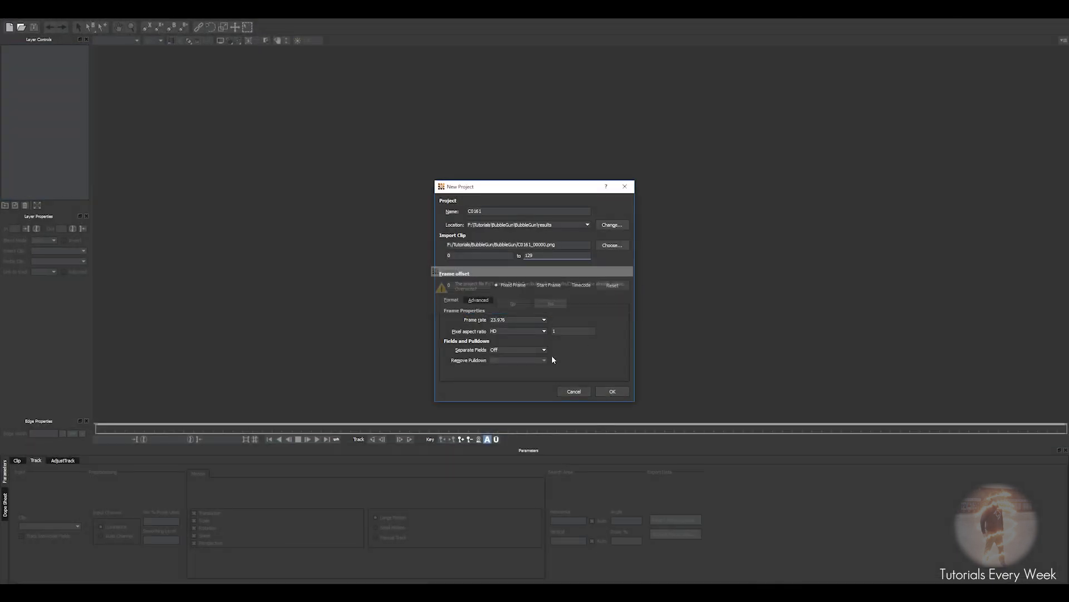
Draw a closed six-point X-spline over the knuckles and back of the outstretched hand at frame 0
scroll(554, 259, up, 8)
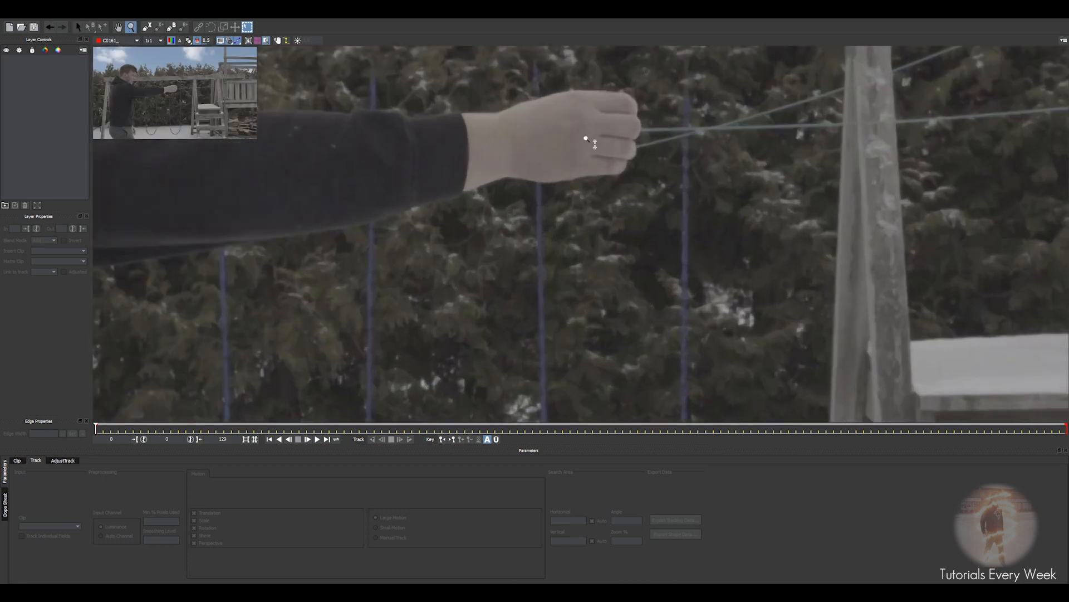
scroll(548, 282, up, 1)
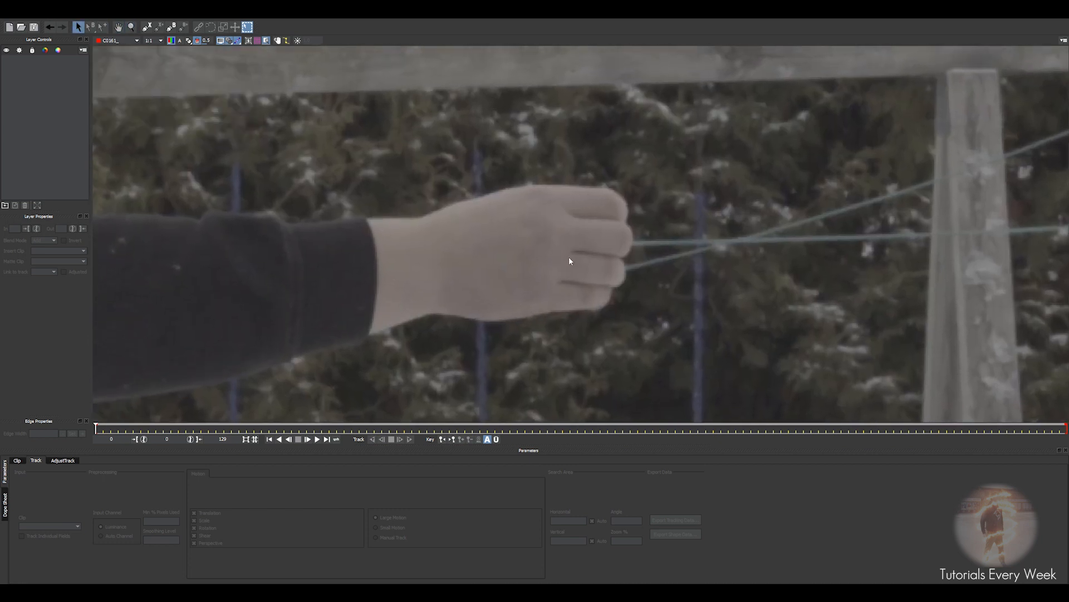
click(147, 27)
click(586, 187)
click(577, 284)
click(525, 301)
click(515, 218)
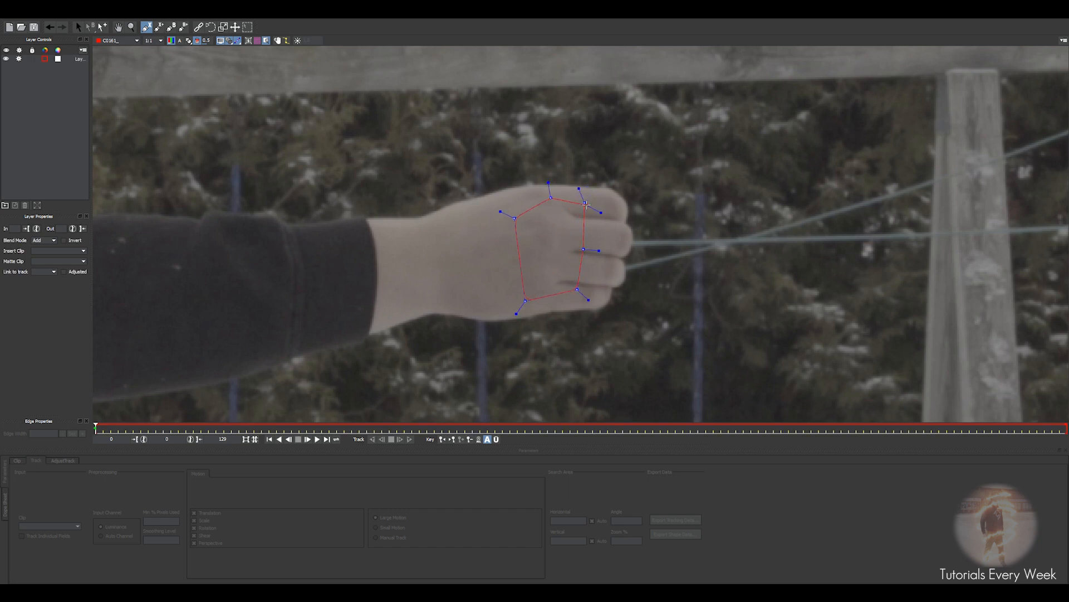
click(586, 204)
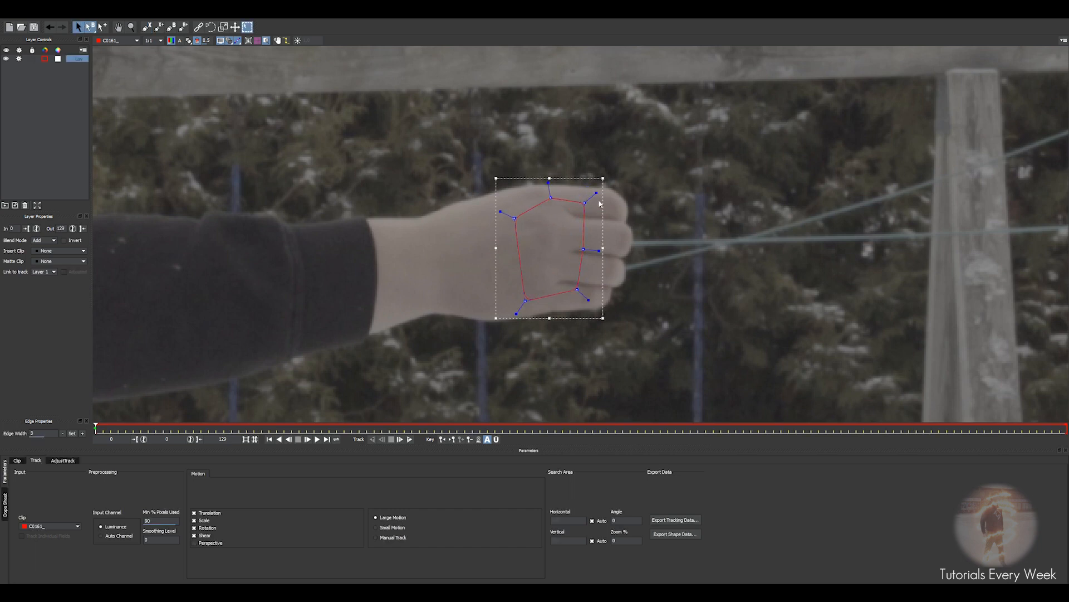
Track the hand shape forward using translation only, stop at frame 34, and check the tracked frames
click(205, 523)
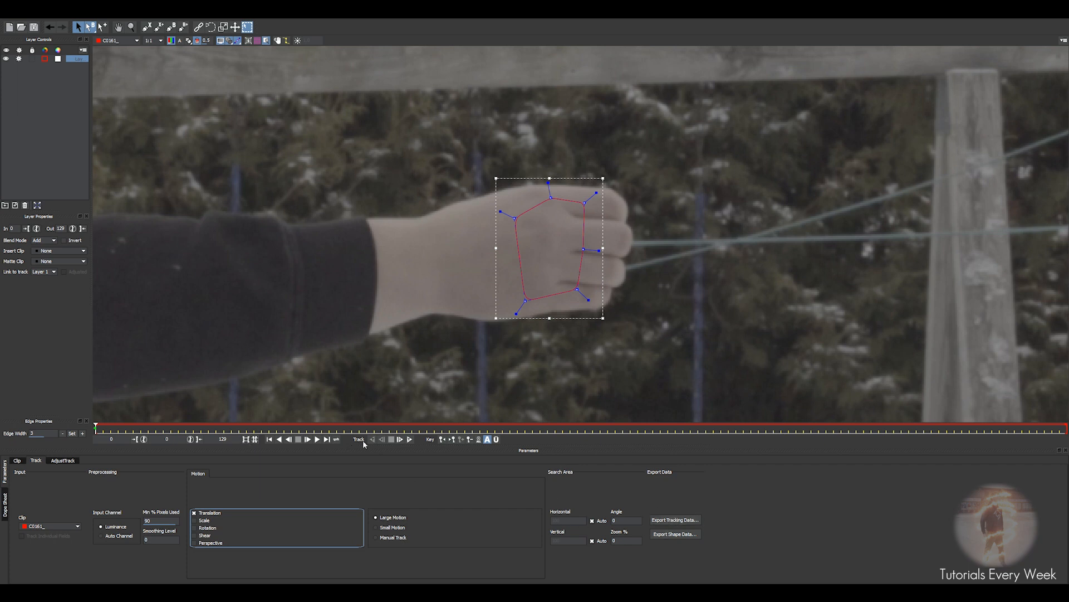
click(410, 440)
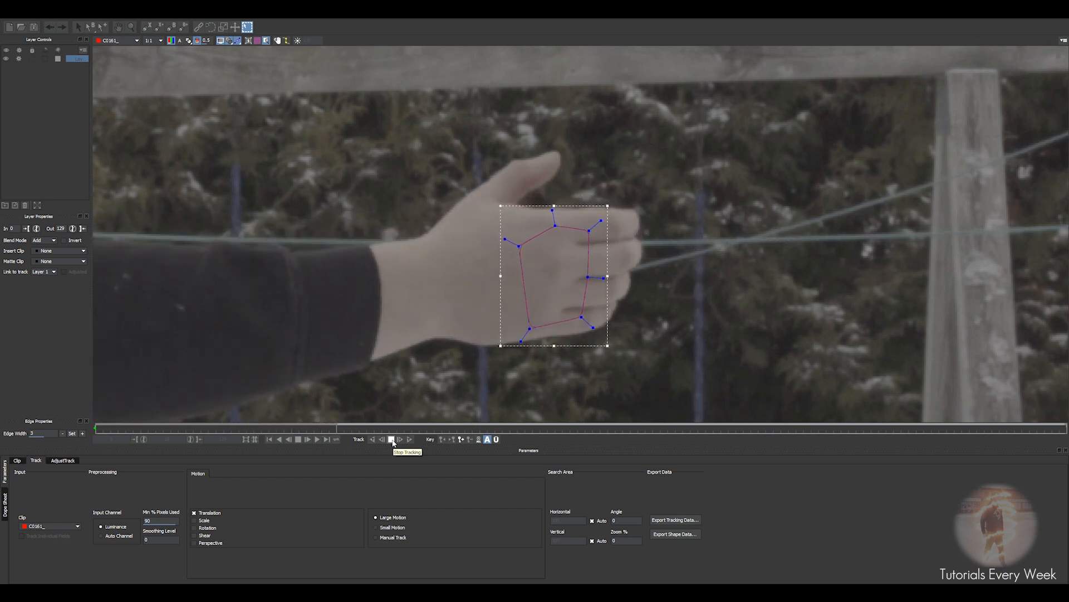
click(392, 440)
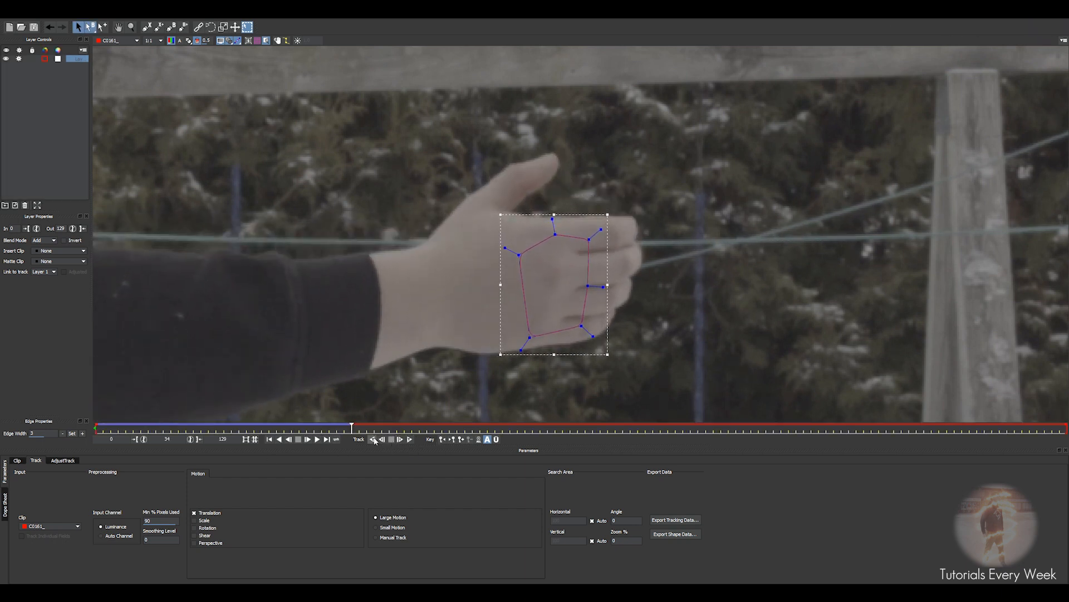
drag(352, 427, 300, 427)
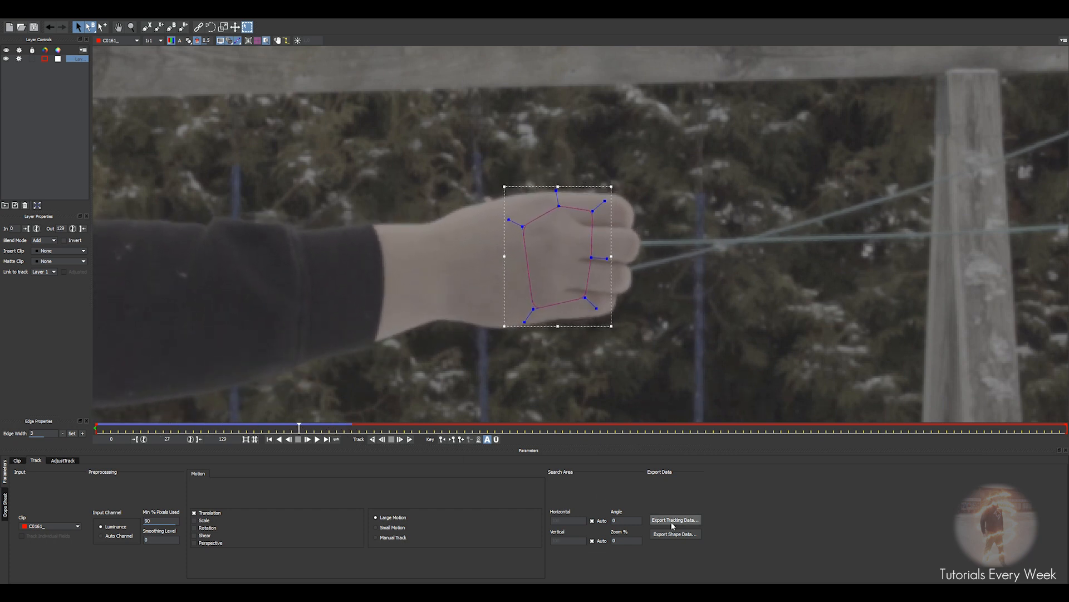
Copy the track as After Effects Transform Data and paste it onto the TrackerNUll layer at the first frame in After Effects
click(674, 522)
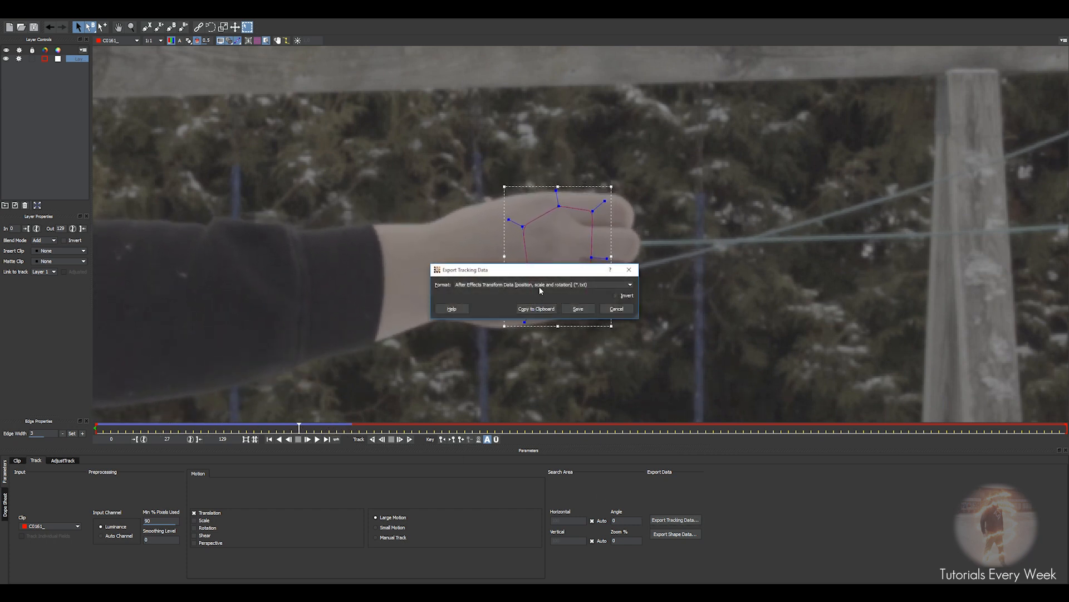
click(538, 311)
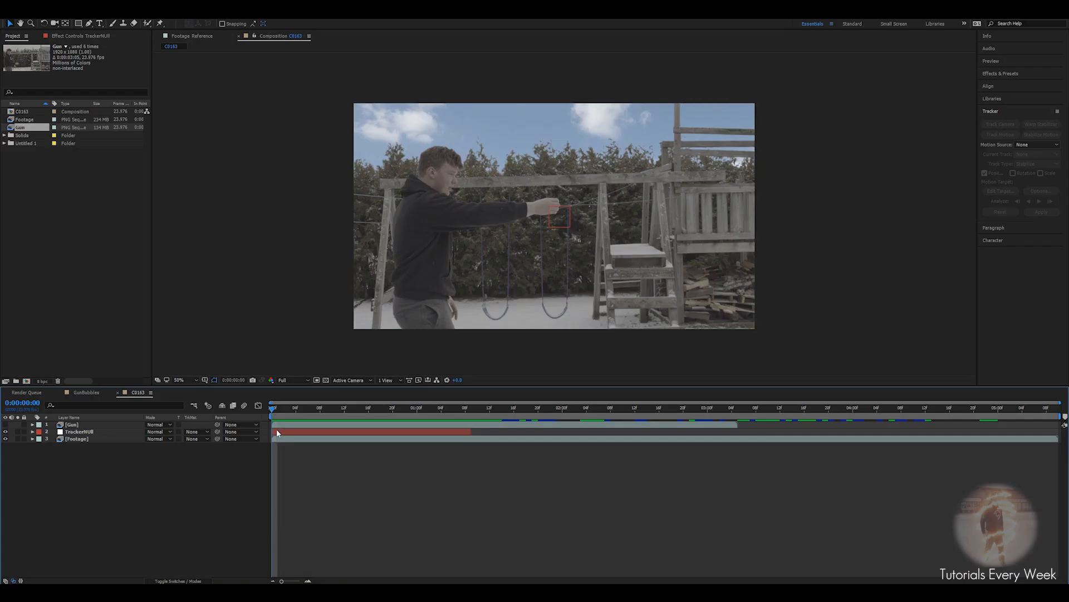
click(276, 430)
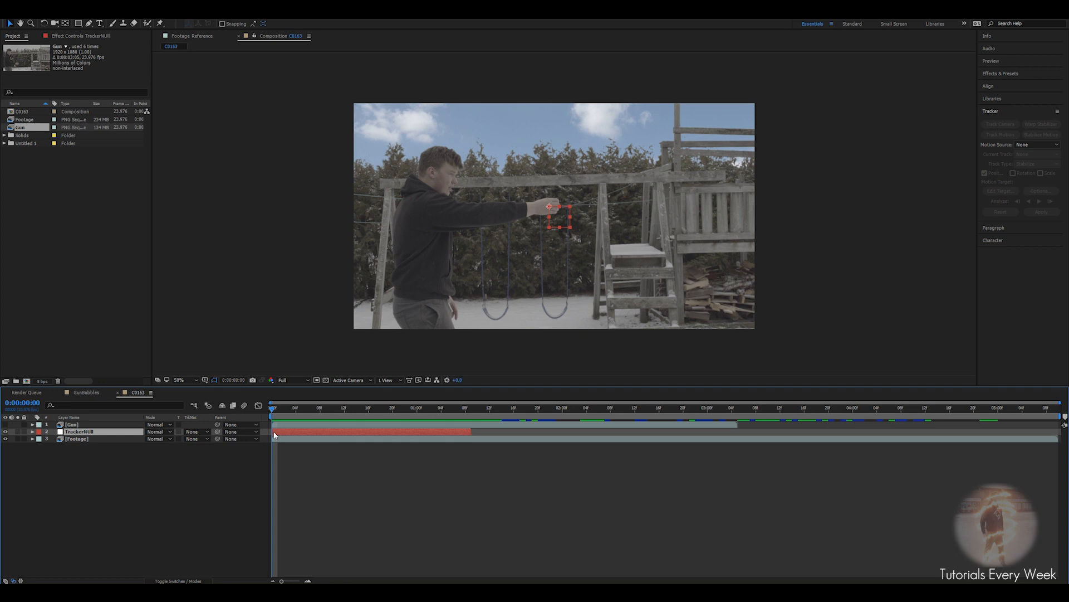
key(ctrl+v)
scroll(551, 243, up, 1)
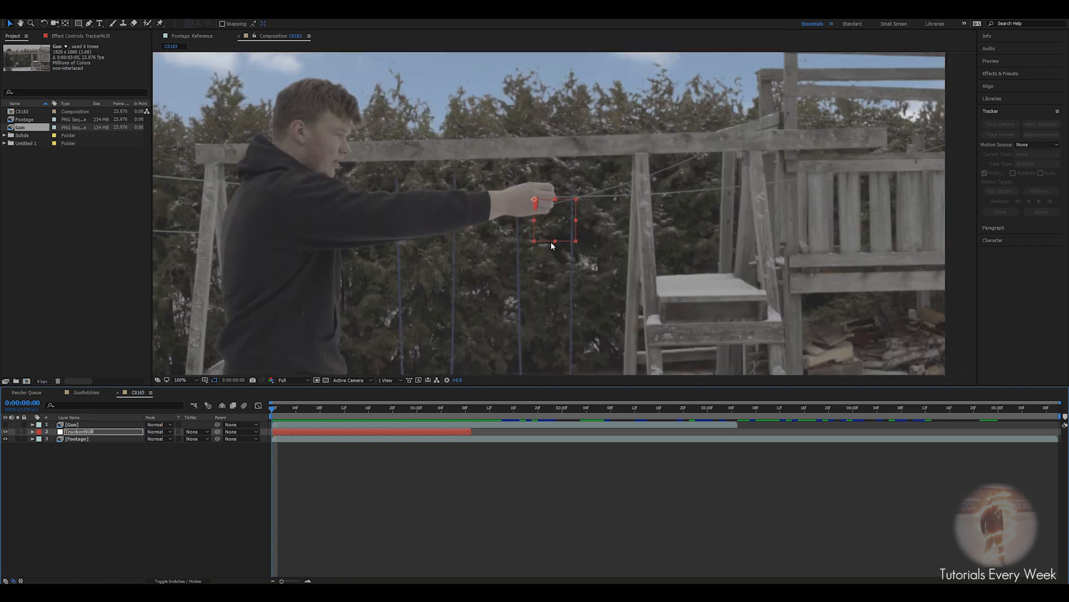
Show the Gun layer and freeze its frame at 0:00:01:14
drag(273, 415, 470, 430)
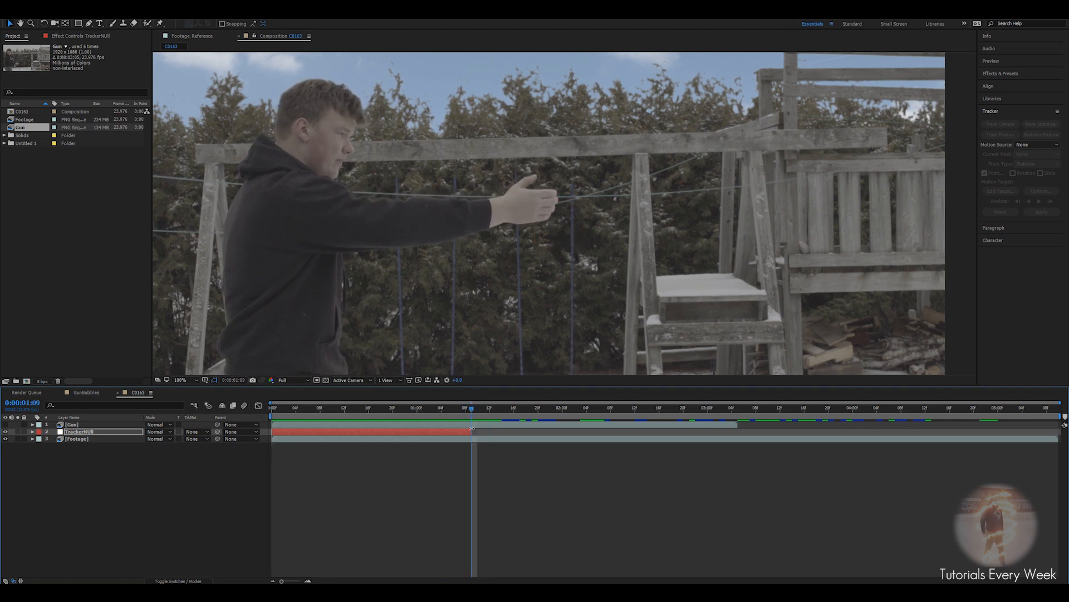
click(470, 424)
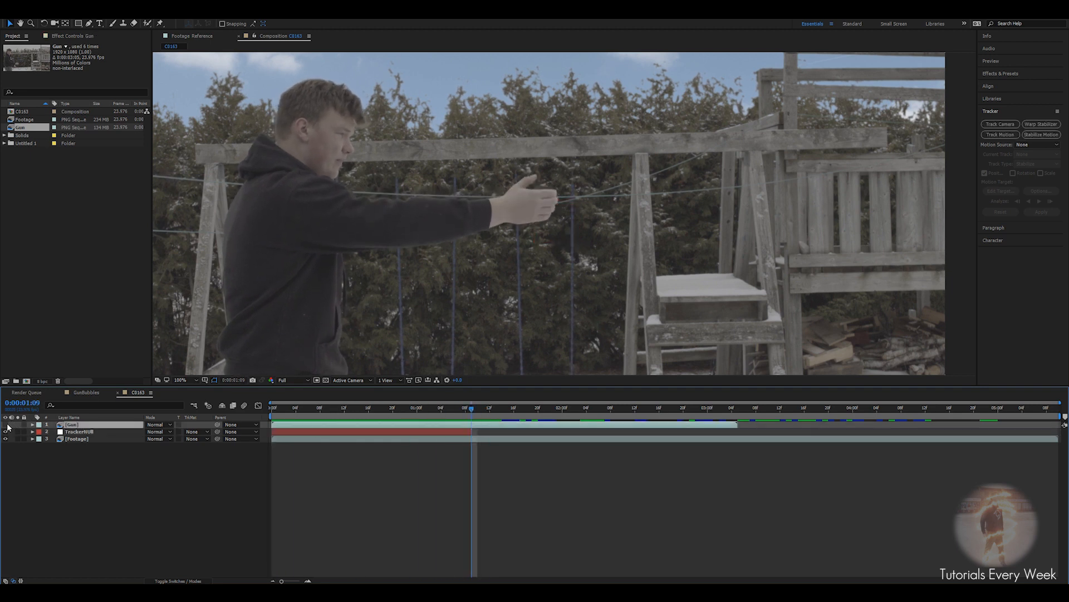
scroll(538, 237, up, 1)
drag(544, 228, 653, 137)
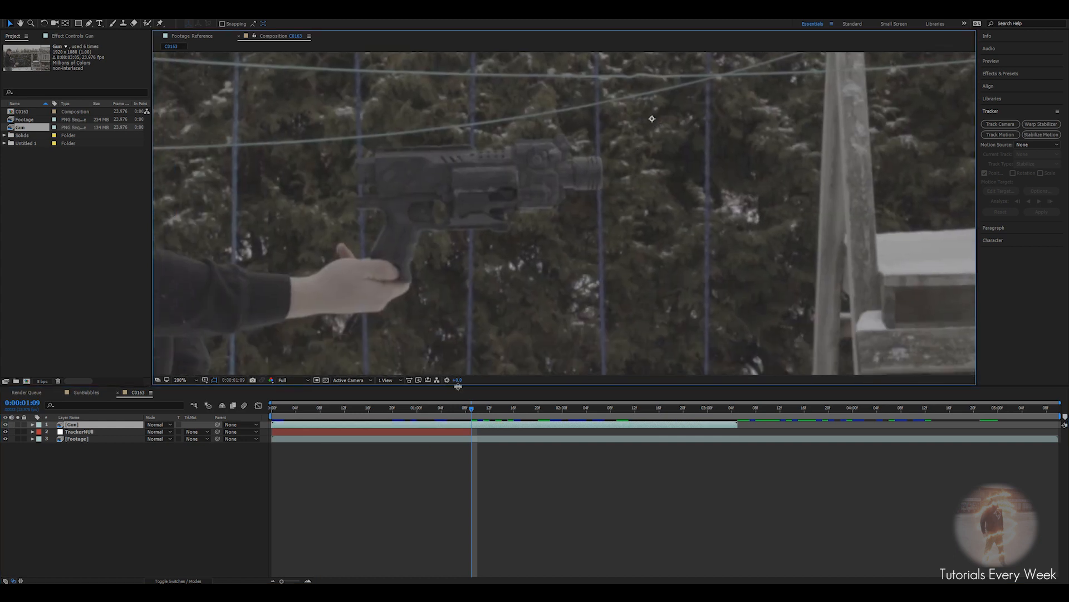
drag(477, 414, 505, 415)
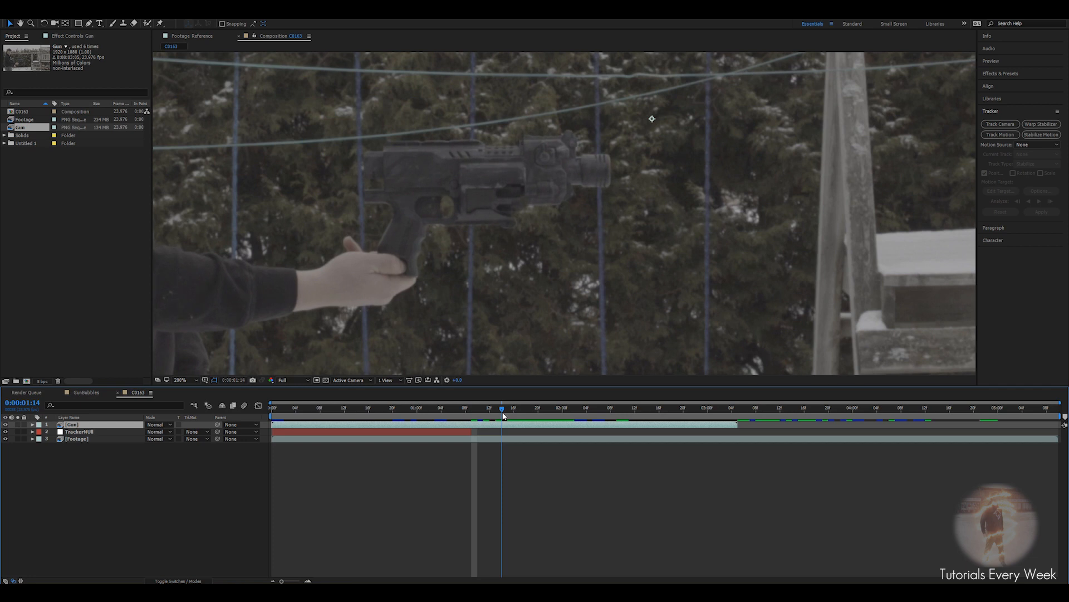
right_click(503, 429)
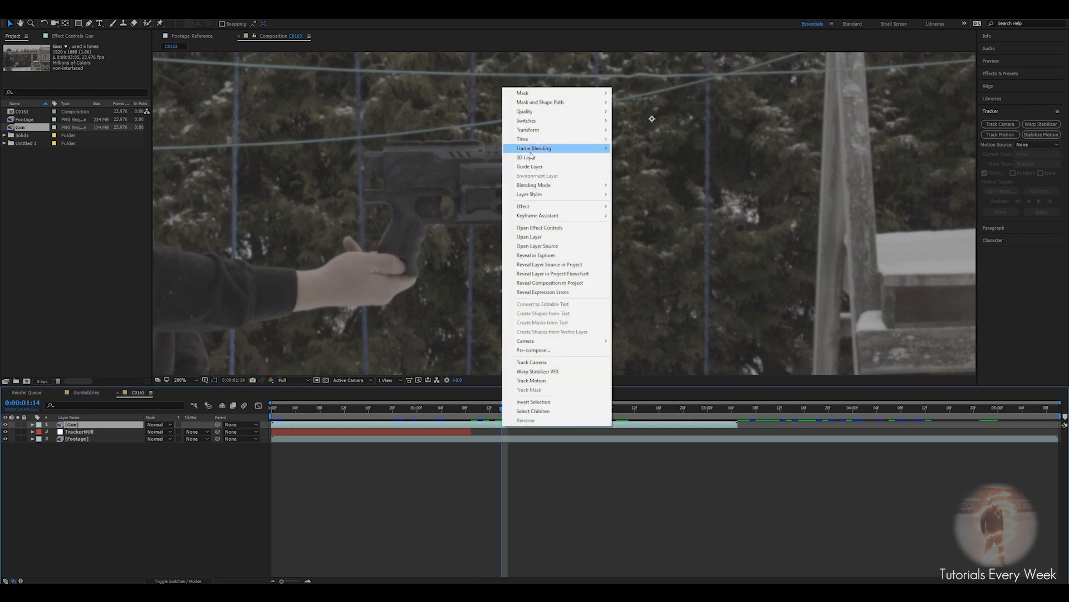
mouse_move(591, 139)
click(638, 166)
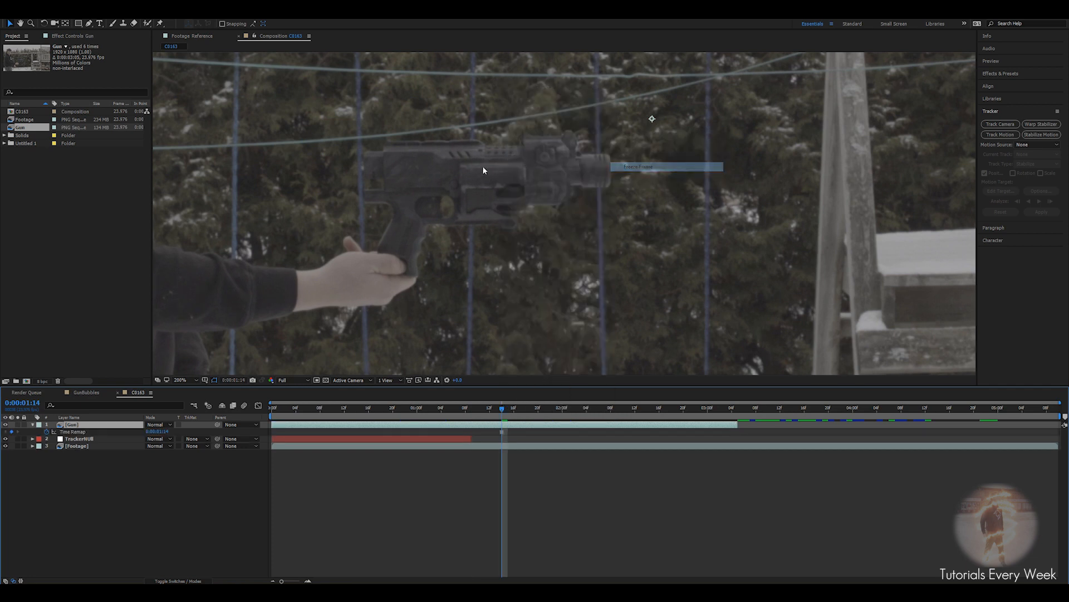
Start a Pen tool mask on the Gun layer, tracing the gun's rear and top edge up to the front sight
scroll(423, 212, up, 2)
drag(423, 211, 685, 236)
scroll(657, 247, up, 1)
key(g)
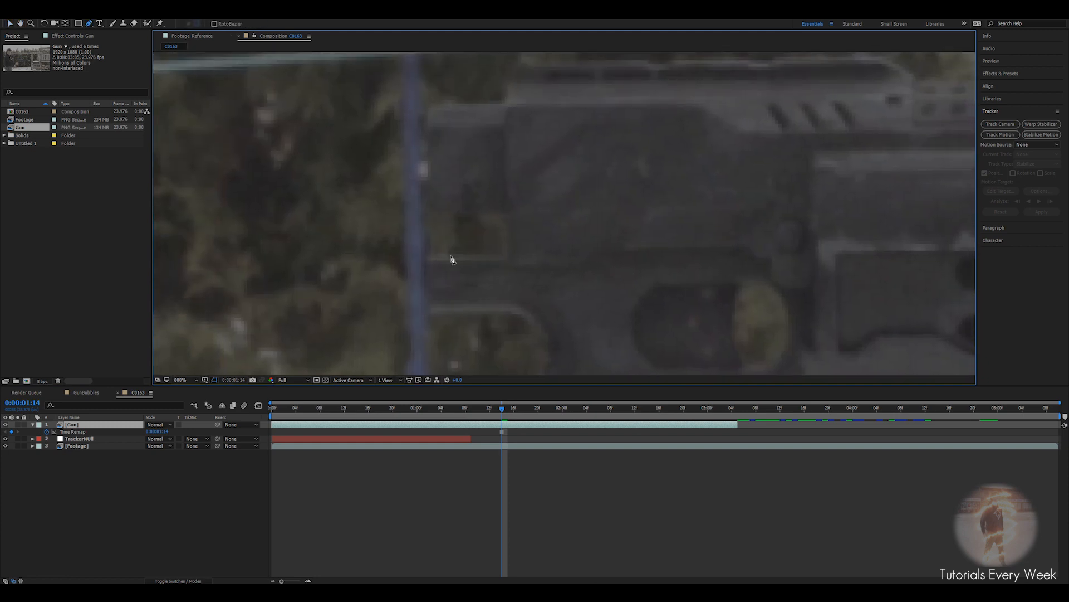
click(506, 258)
click(507, 210)
click(432, 207)
click(429, 110)
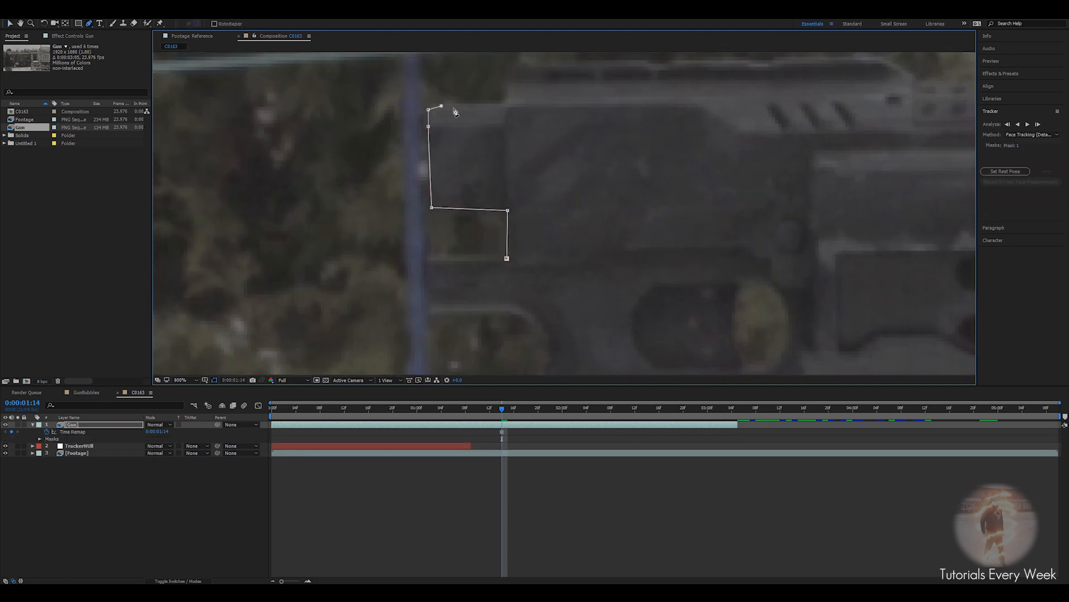
click(500, 102)
drag(501, 116, 477, 162)
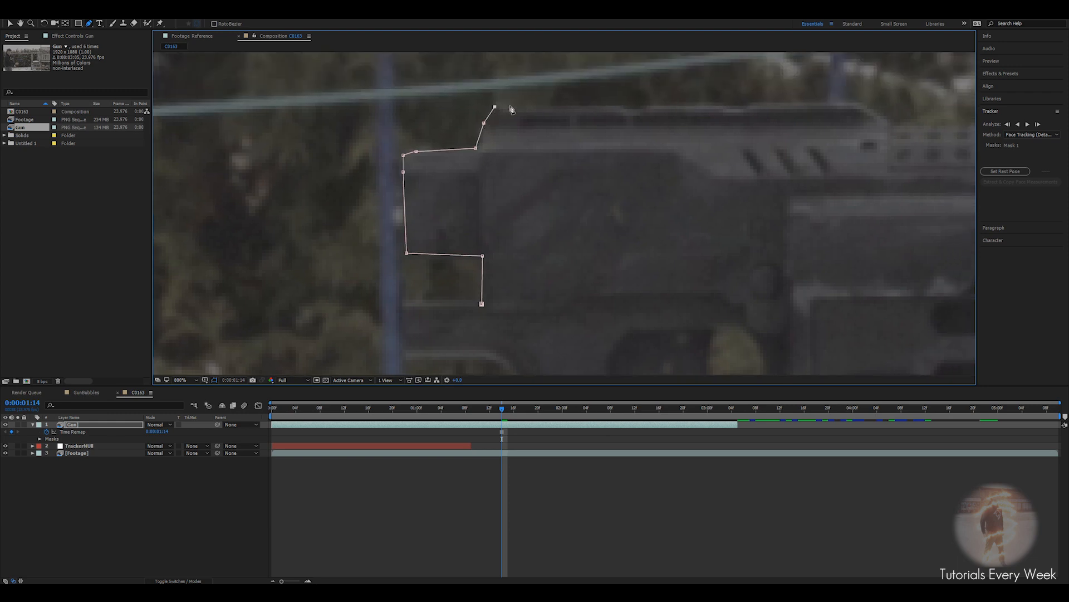
click(850, 105)
click(886, 121)
drag(934, 130, 616, 160)
click(698, 151)
click(719, 129)
click(723, 111)
click(885, 114)
click(892, 95)
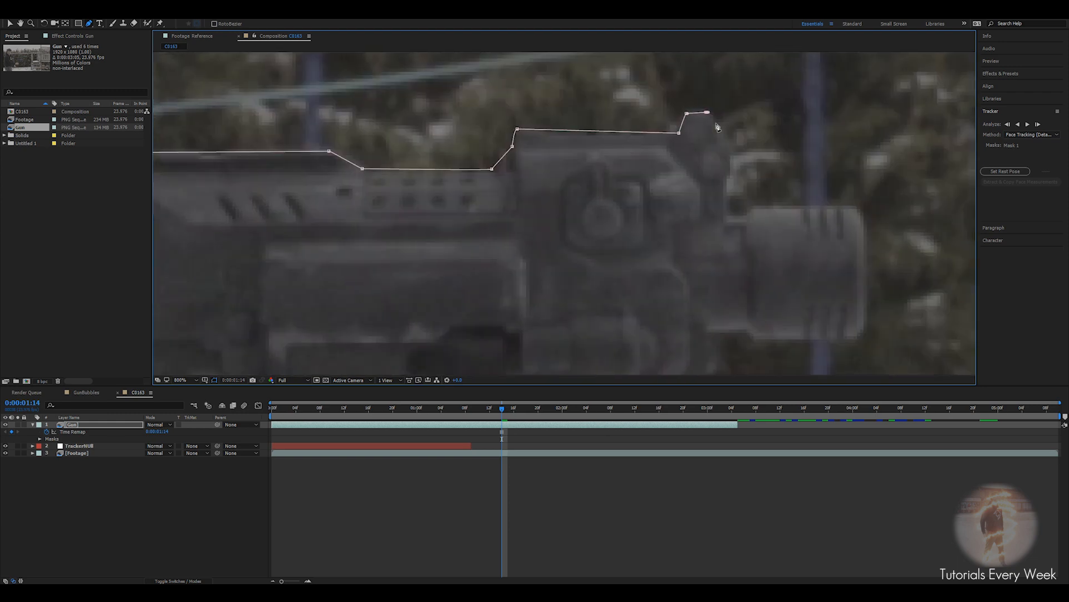
Continue the gun mask around the muzzle and back along the underside of the barrel
click(752, 205)
drag(752, 205, 561, 191)
click(663, 191)
click(671, 207)
click(671, 308)
drag(671, 308, 650, 230)
click(640, 246)
click(544, 245)
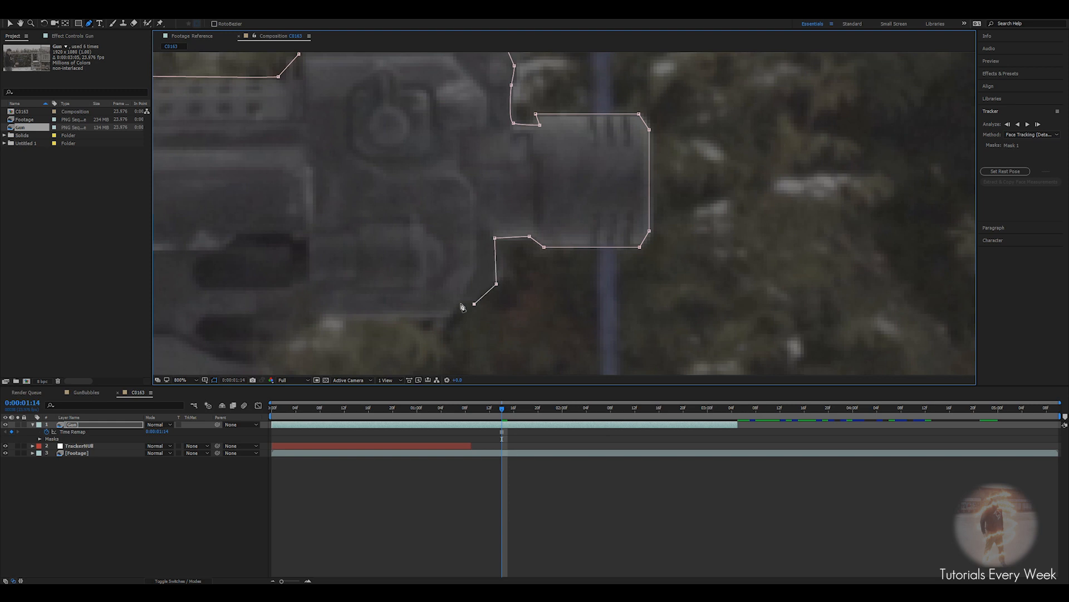
drag(348, 287, 521, 221)
click(514, 227)
click(522, 235)
click(526, 254)
click(521, 272)
click(498, 276)
click(469, 273)
click(452, 260)
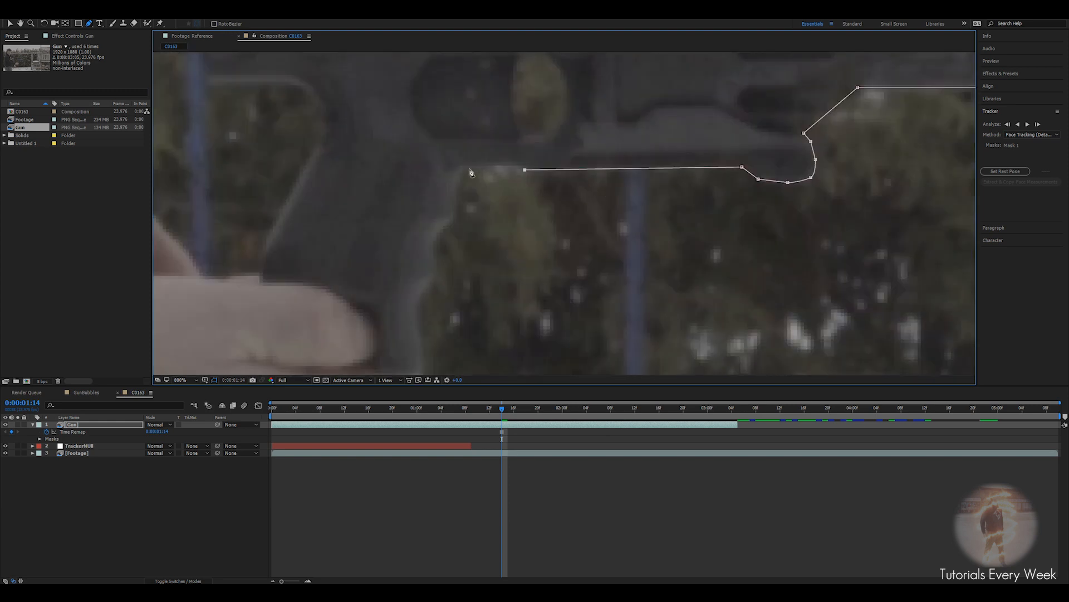
Trace the front and back of the gun's grip and close the mask at its starting point
click(433, 253)
click(435, 273)
click(425, 295)
click(419, 322)
click(263, 255)
click(294, 185)
click(322, 140)
click(327, 107)
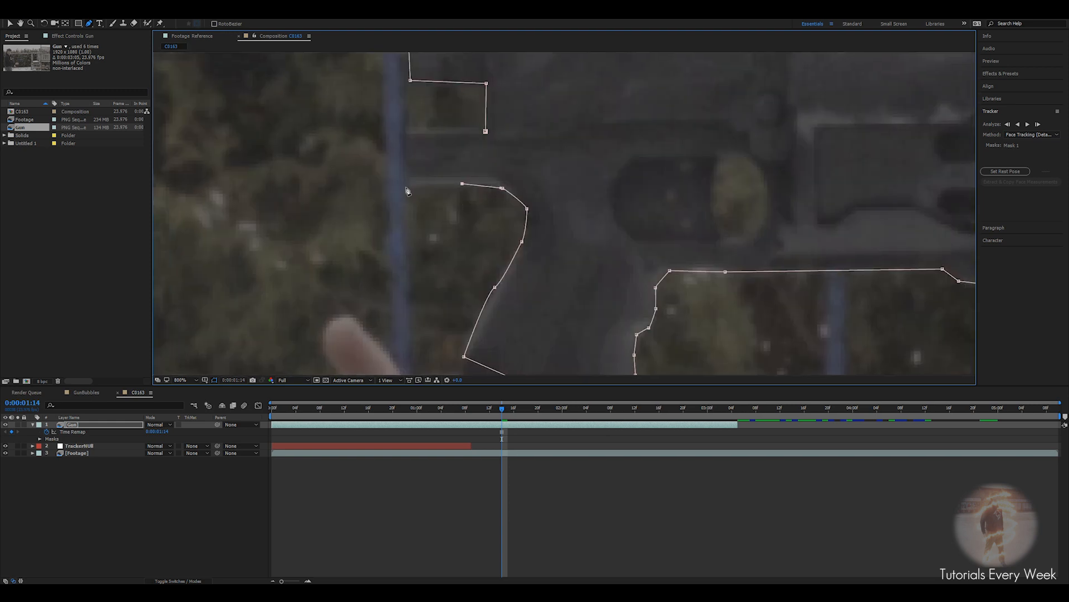
scroll(487, 135, down, 1)
drag(661, 191, 522, 222)
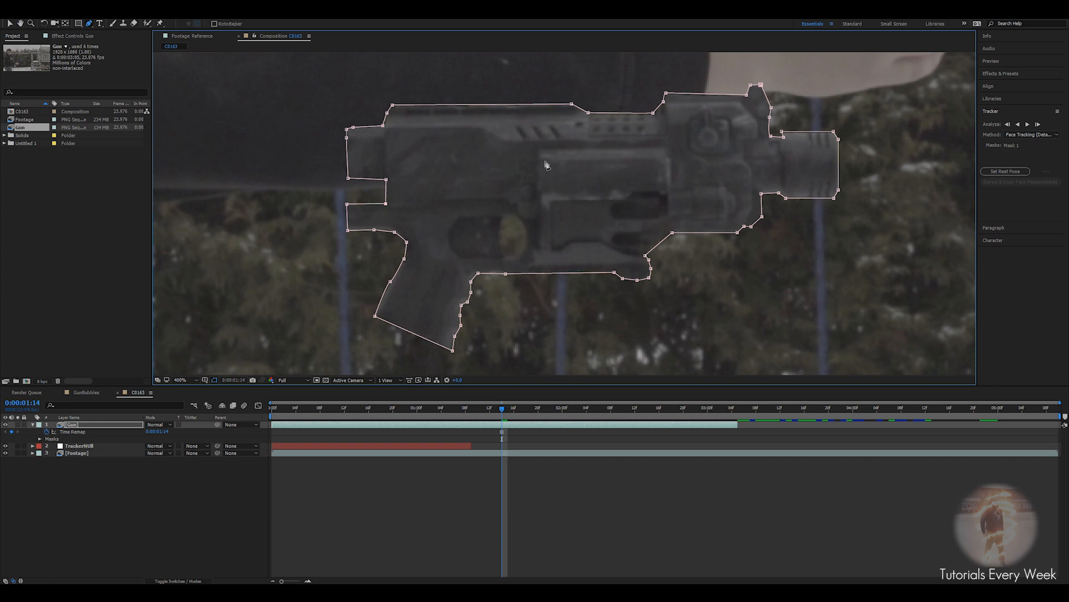
Draw a second closed mask around the background visible through the trigger guard opening
scroll(575, 177, up, 1)
drag(482, 249, 503, 182)
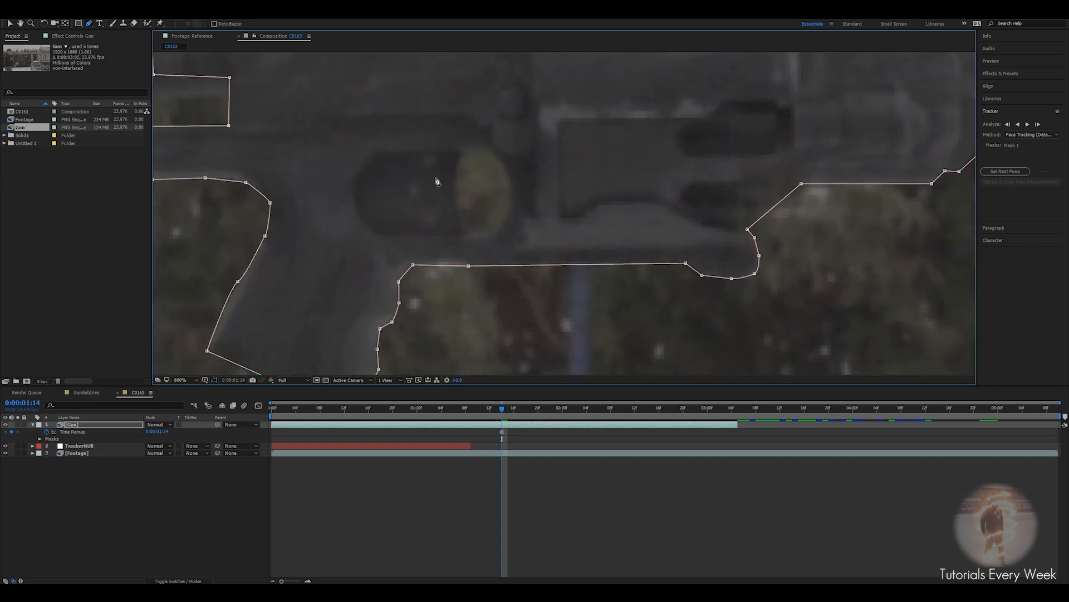
scroll(468, 167, up, 1)
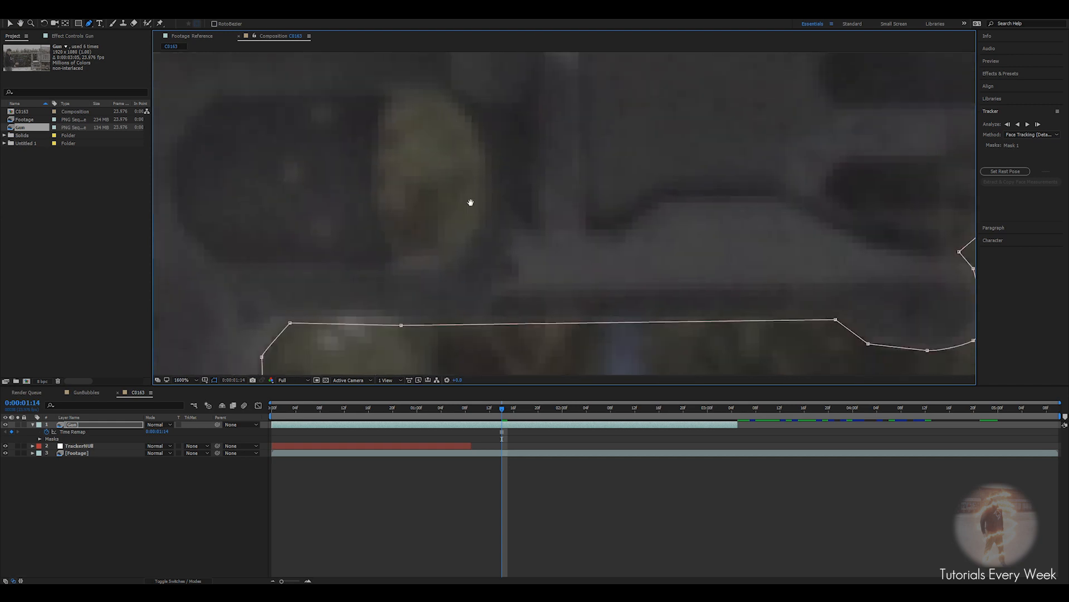
click(515, 177)
drag(532, 242, 482, 320)
click(442, 319)
drag(419, 271, 419, 256)
drag(419, 175, 429, 161)
click(481, 144)
click(449, 155)
click(453, 160)
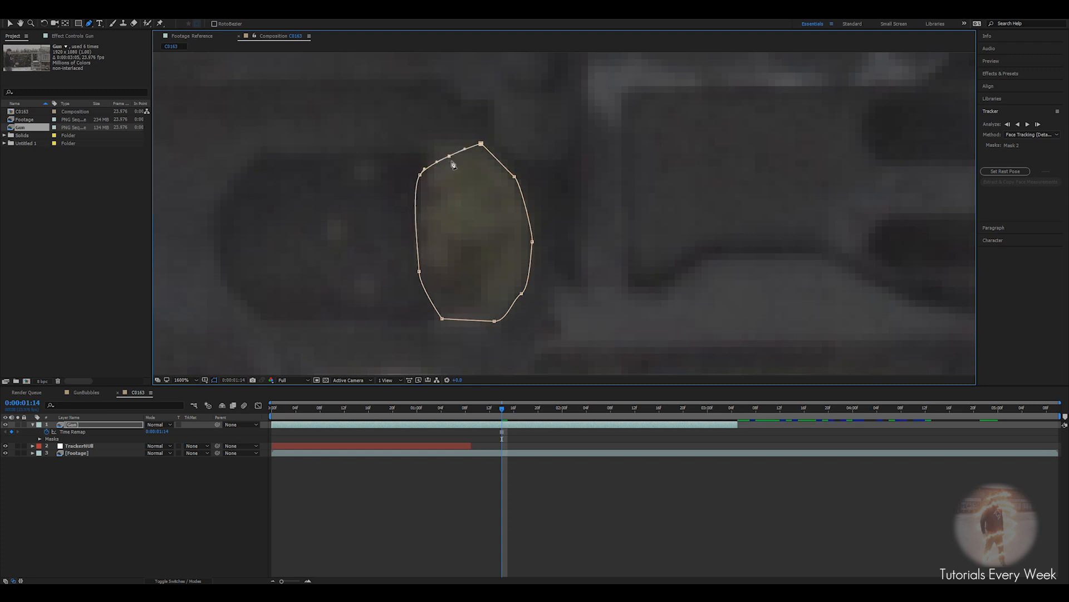
drag(451, 160, 440, 151)
Set the trigger guard mask, Mask 2, to Subtract mode
key(m)
click(157, 446)
click(167, 469)
key(comma)
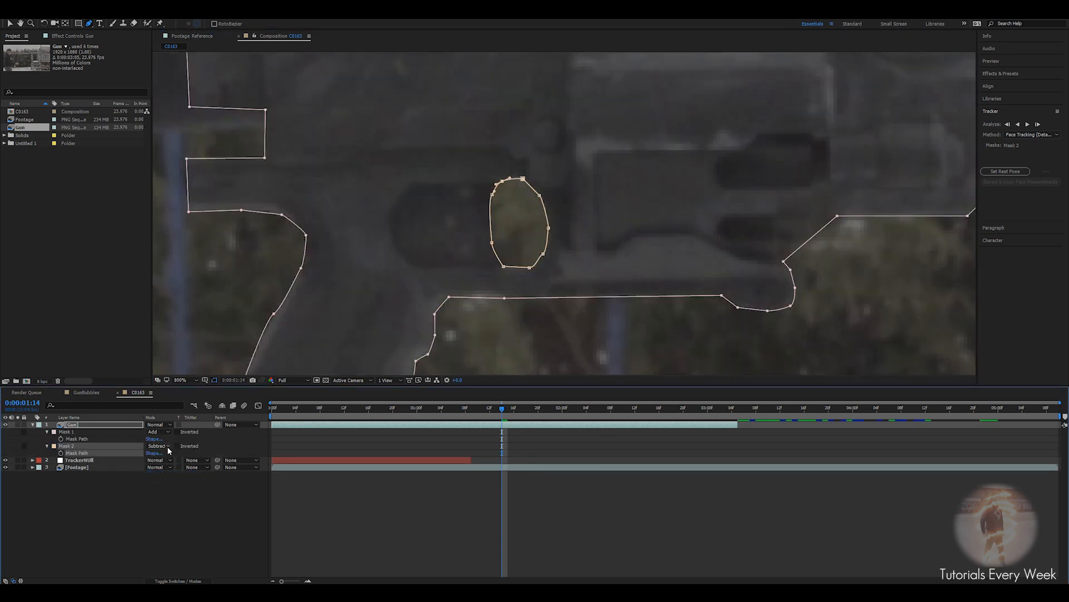
Set the Mask Feather of both masks on the Gun layer to 3 pixels
click(73, 426)
key(f)
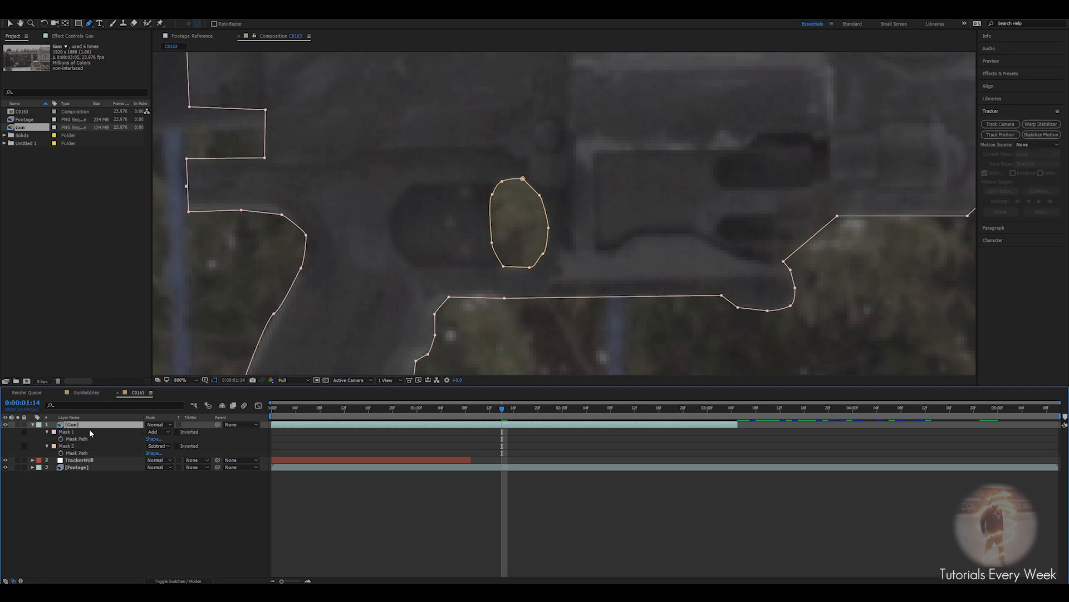
click(159, 439)
text(3)
key(Tab)
key(Tab)
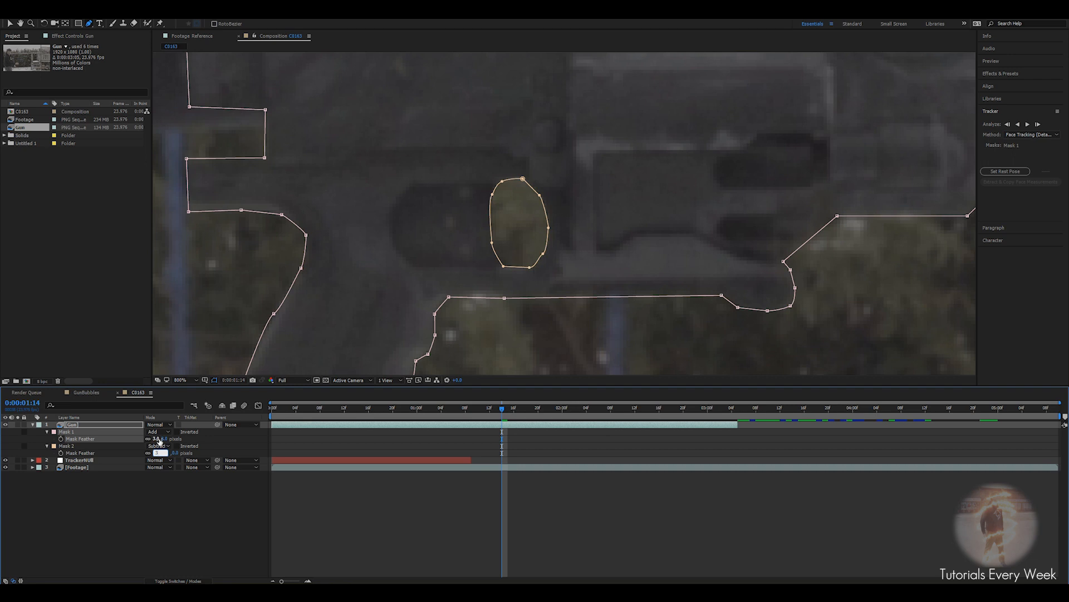
key(Return)
Preview the masked gun and move it into the outstretched hand at 0:00:00:10
click(476, 506)
scroll(476, 231, down, 6)
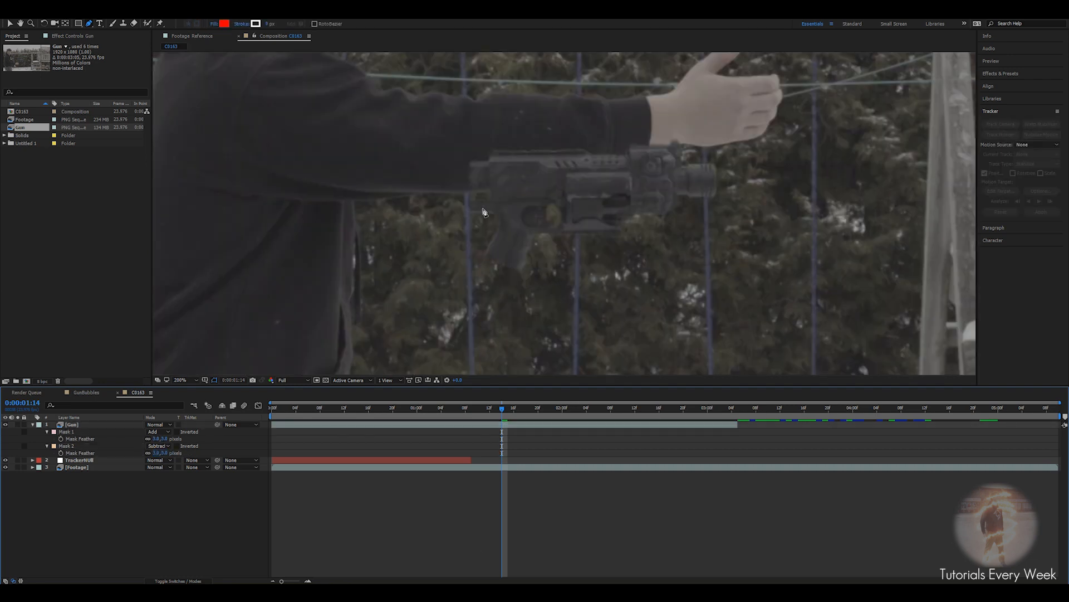
key(space)
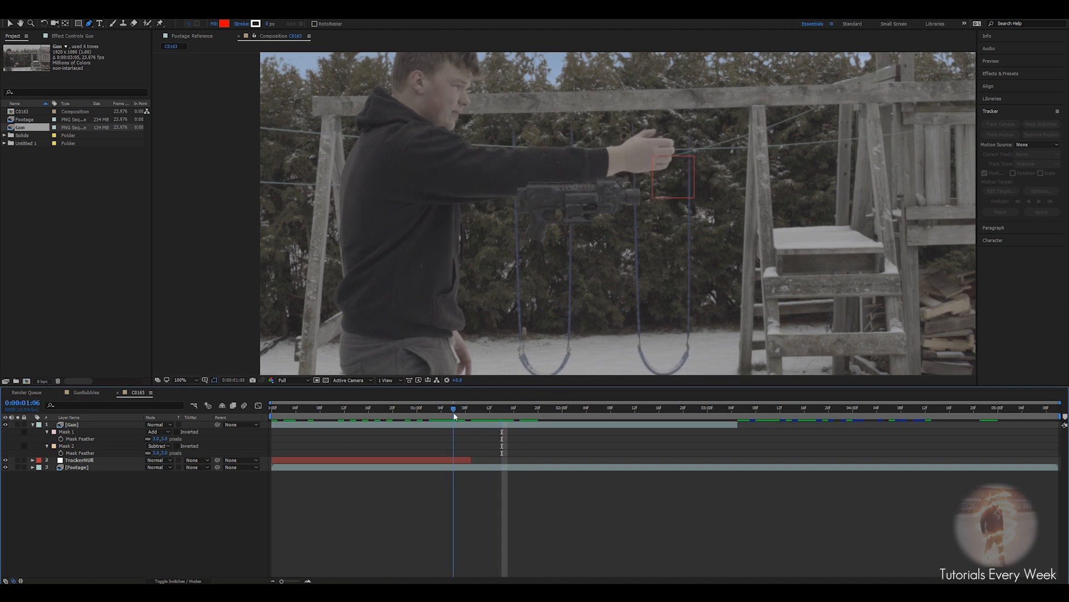
key(v)
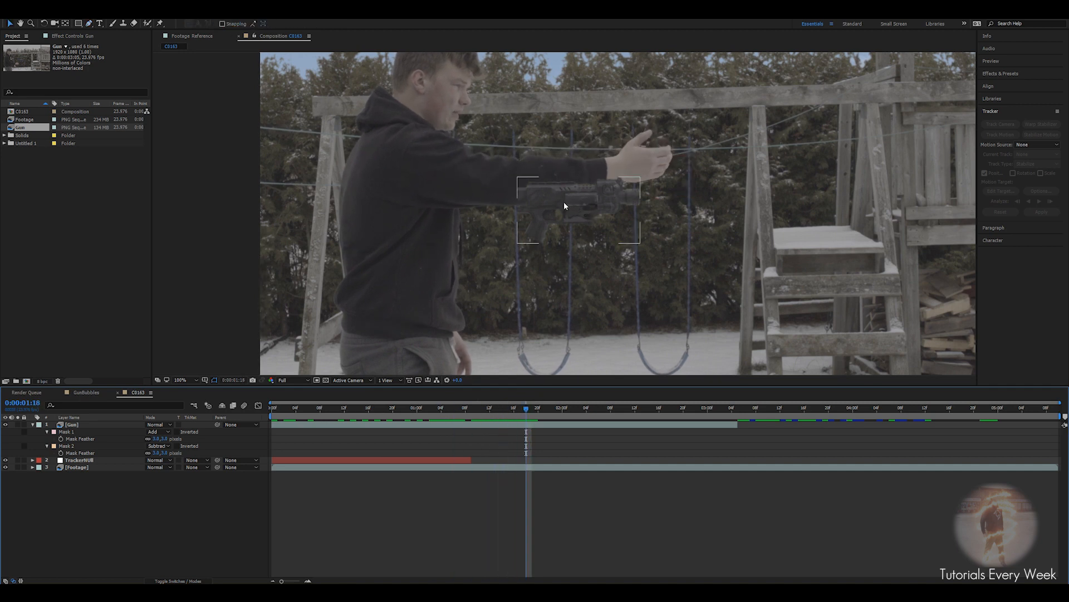
drag(514, 413, 333, 426)
drag(573, 211, 673, 141)
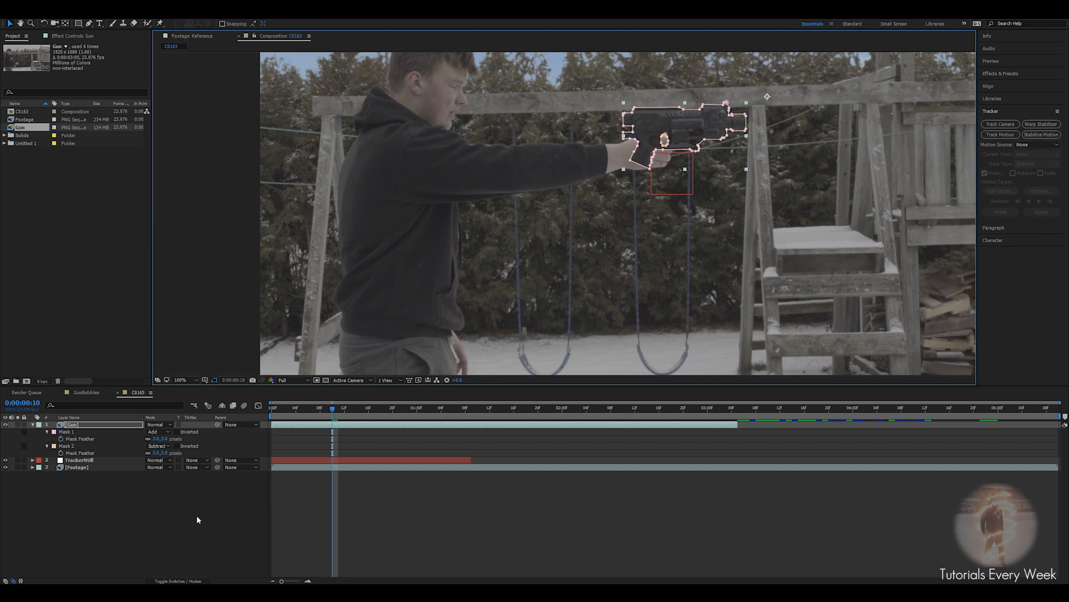
Parent the Gun layer to TrackerNUll and trim the Gun layer's end to 0:00:01:09
drag(218, 424, 87, 462)
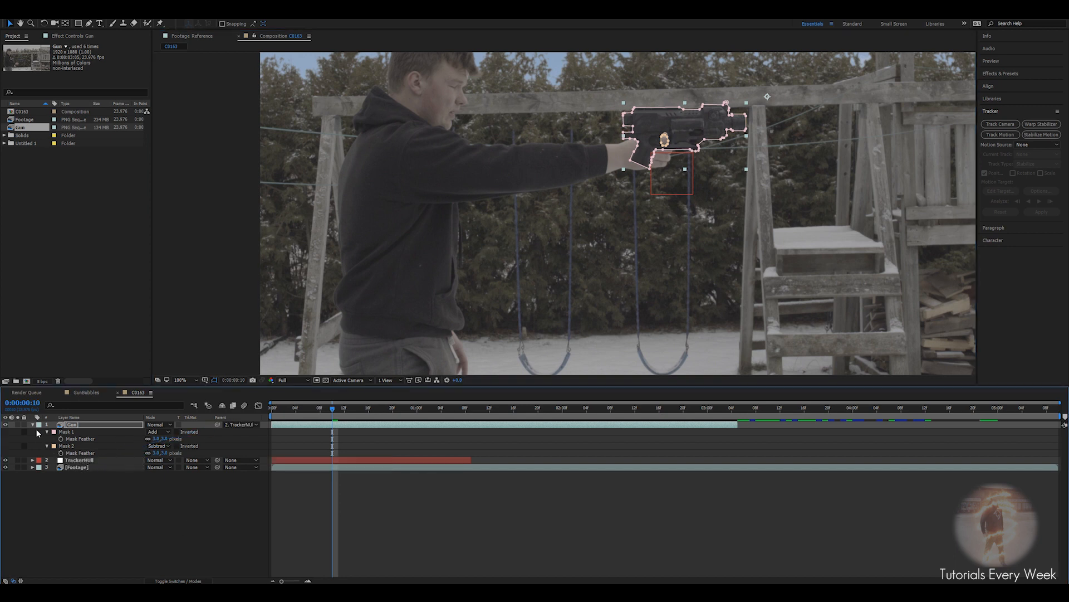
click(32, 425)
drag(326, 413, 472, 424)
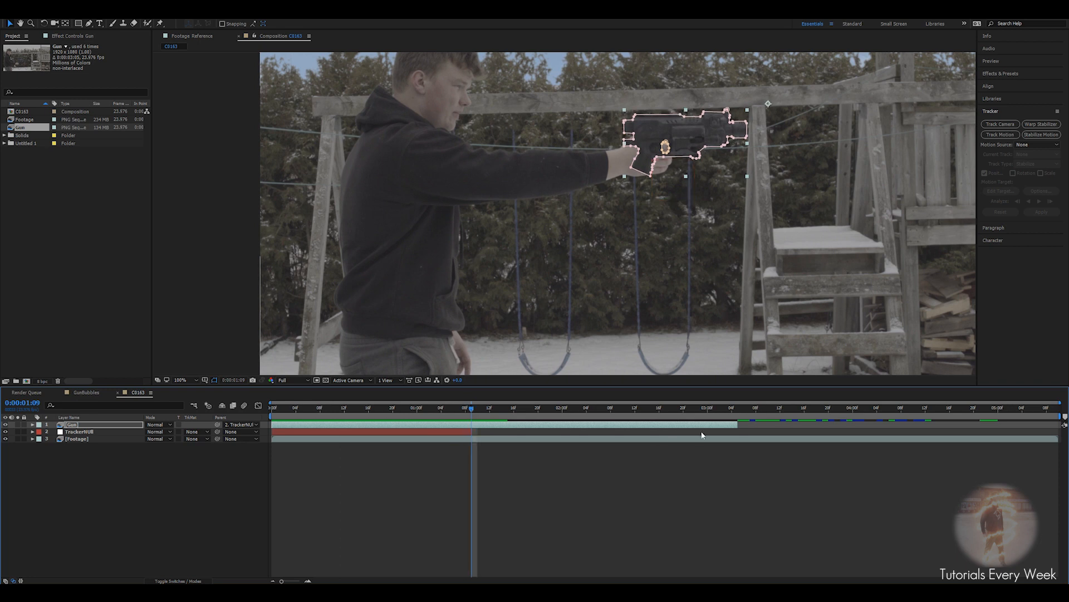
drag(738, 425, 472, 424)
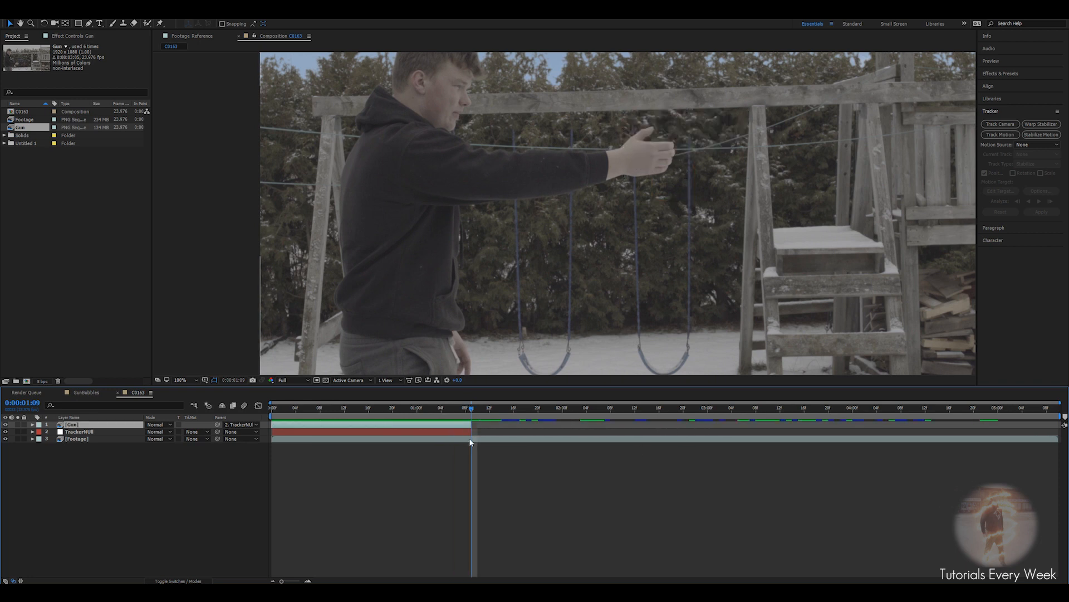
Check the gun over the fingers, duplicate the Footage layer and place the copy at the top of the layer stack
drag(467, 408, 392, 399)
click(422, 450)
scroll(556, 326, up, 1)
drag(576, 276, 535, 320)
drag(700, 115, 454, 205)
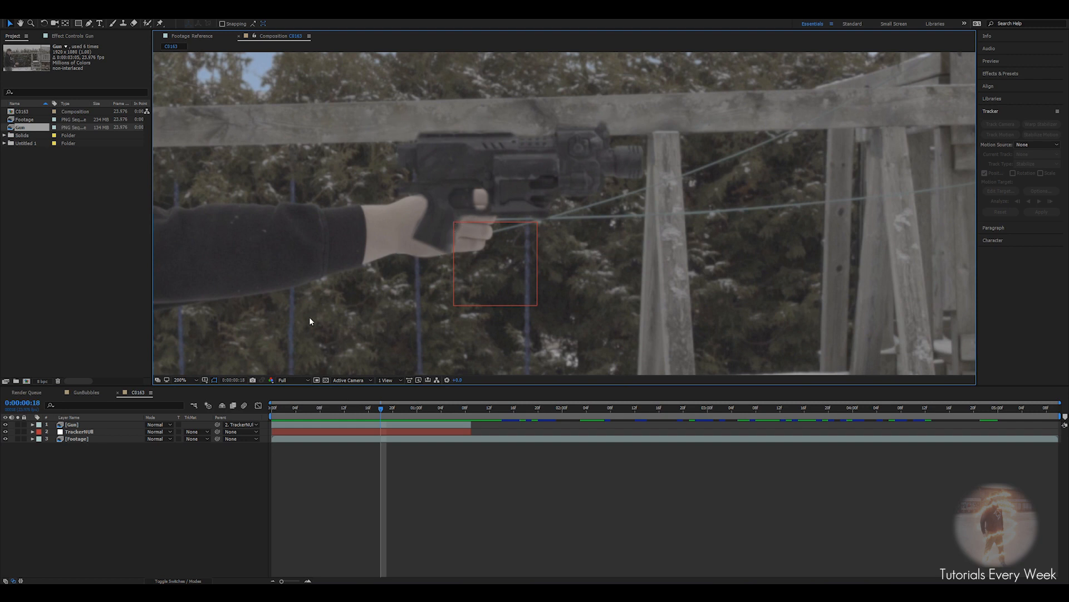
click(71, 440)
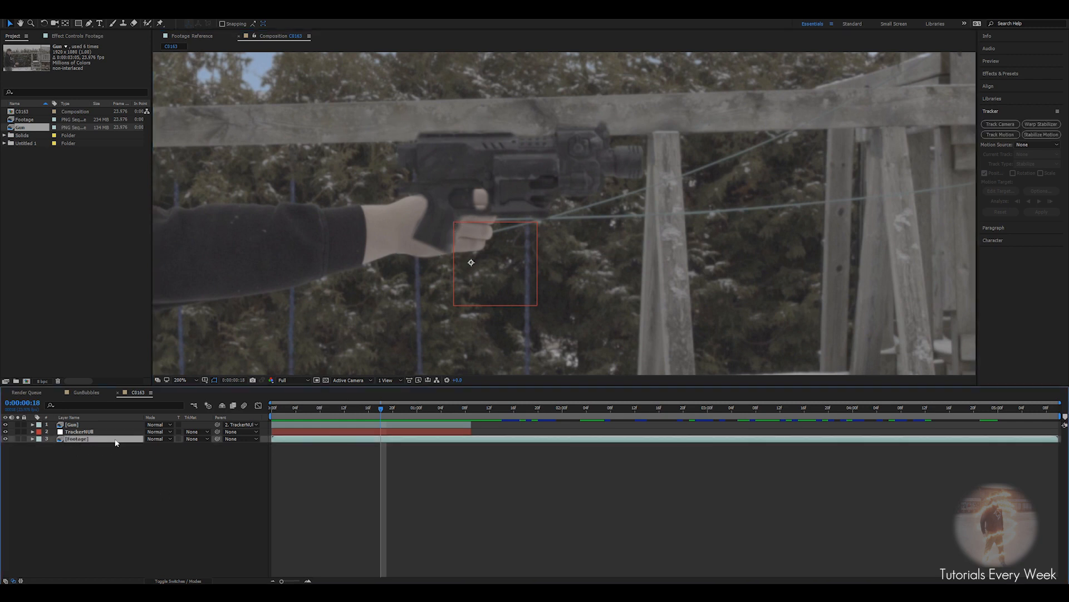
key(ctrl+d)
drag(76, 441, 72, 422)
scroll(466, 255, down, 2)
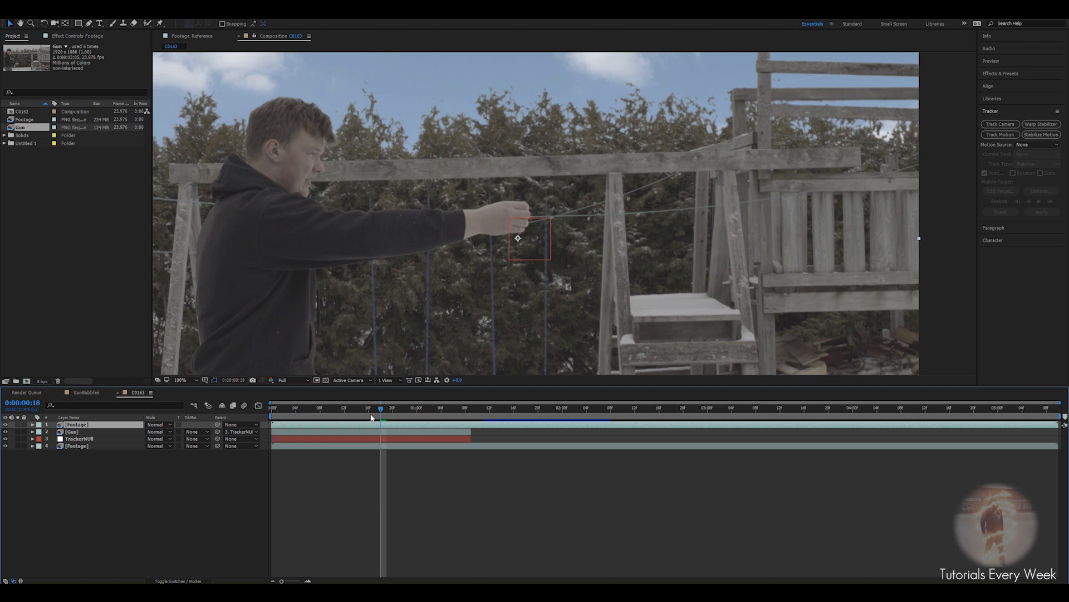
Trim the end of the top Footage layer to 0:00:02:07
drag(383, 413, 604, 411)
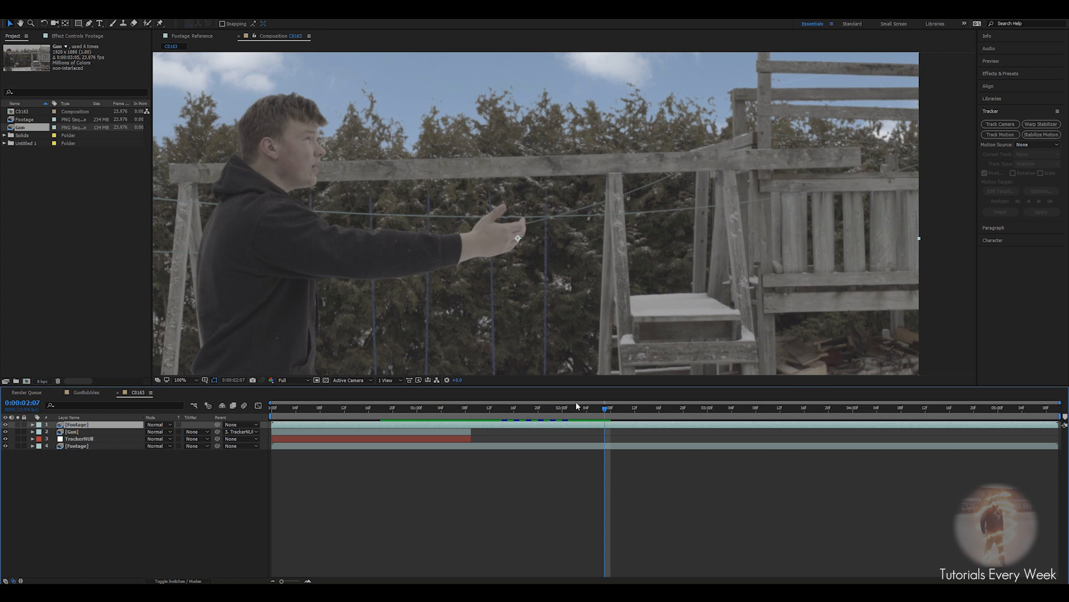
click(604, 432)
click(605, 426)
key(alt+bracketright)
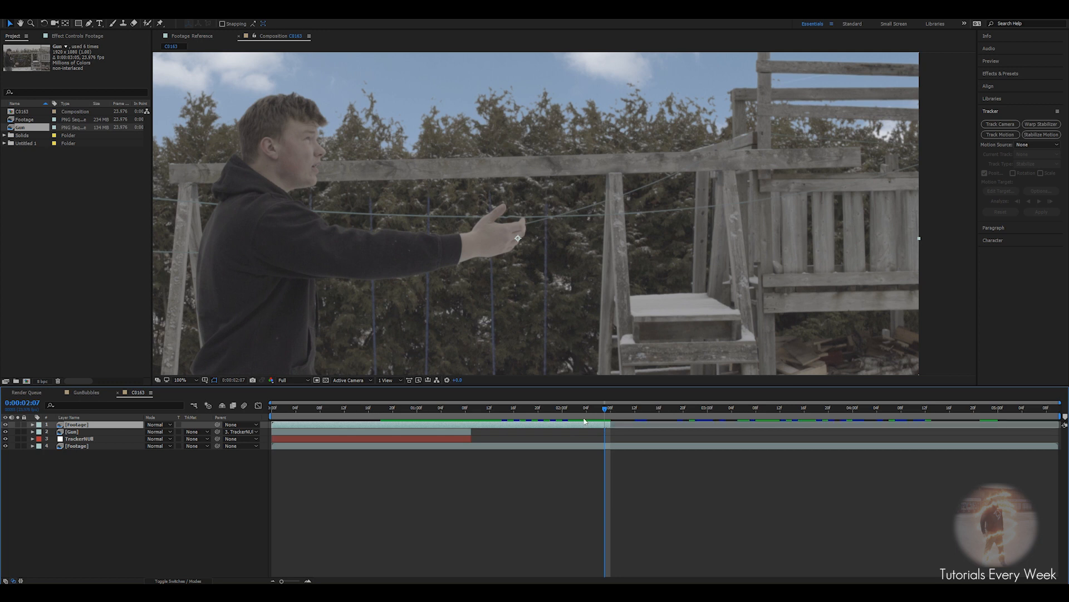
Examine the hand up close from the first frame to see which parts must cover the gun
drag(604, 412, 270, 428)
key(period)
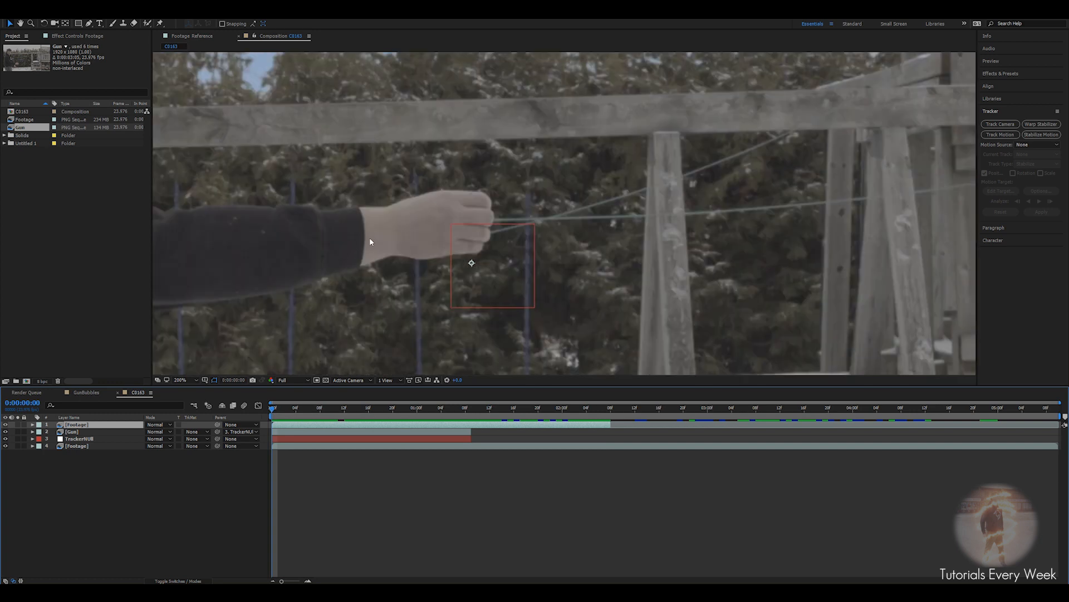
drag(466, 205, 615, 210)
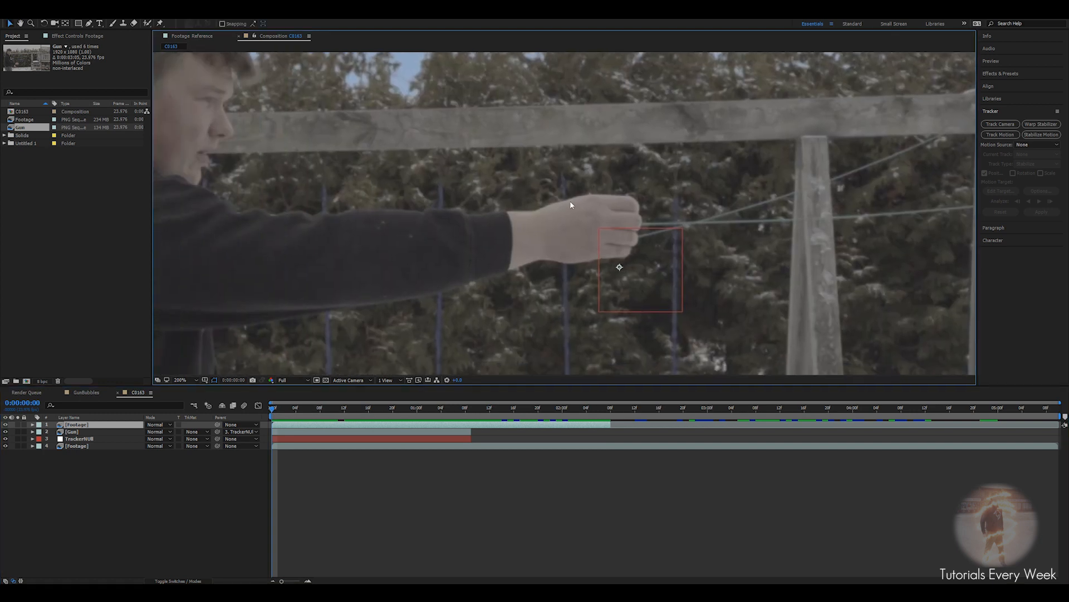
key(period)
drag(589, 253, 547, 274)
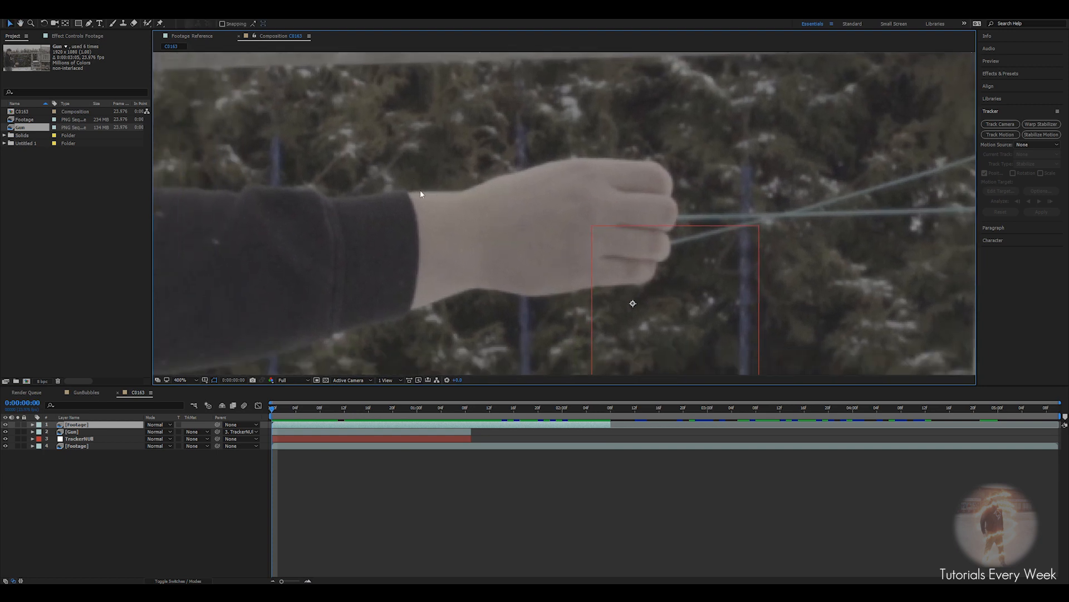
drag(281, 411, 499, 410)
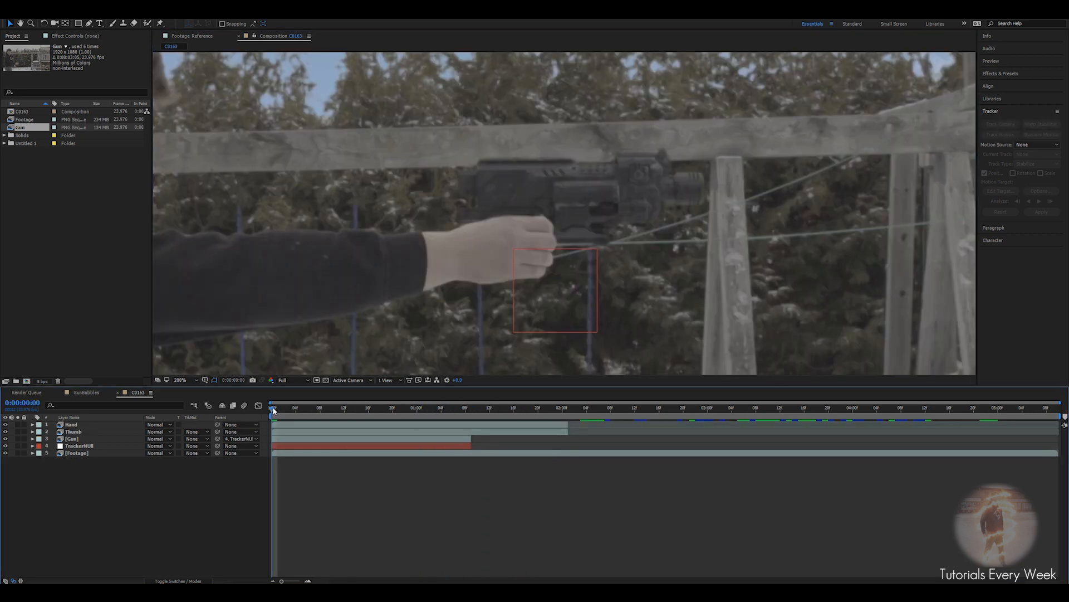
Check the gun's mask outlines against the hand and thumb up to 0:00:01:07, including at full-frame view
drag(273, 409, 460, 405)
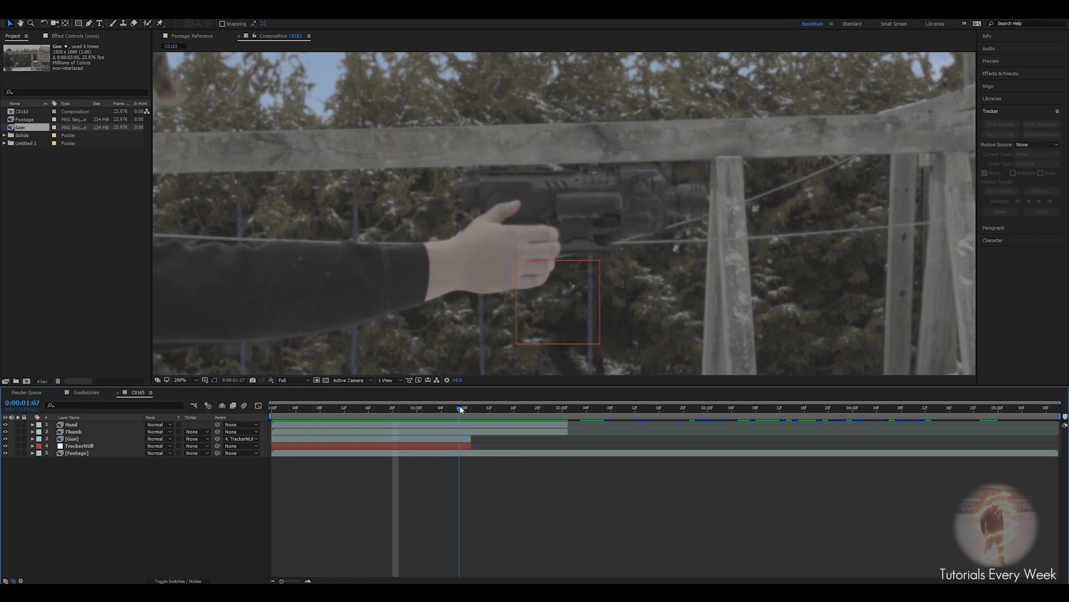
click(72, 438)
scroll(456, 283, up, 3)
scroll(456, 283, down, 2)
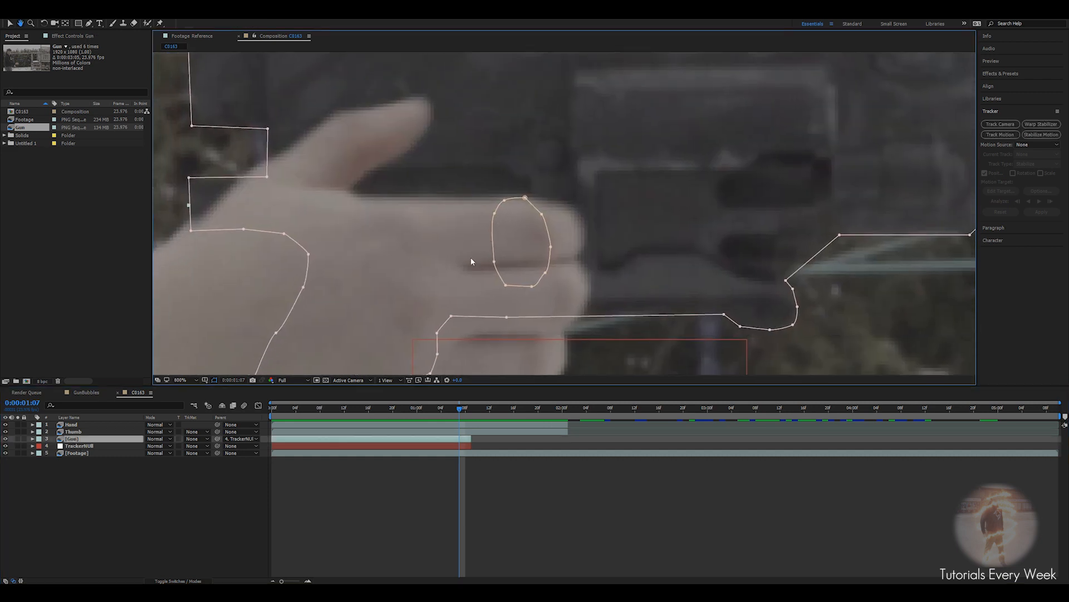
drag(460, 408, 288, 409)
mouse_move(616, 165)
mouse_down()
mouse_move(620, 157)
mouse_move(617, 168)
mouse_up()
click(546, 507)
scroll(576, 236, down, 3)
key(space)
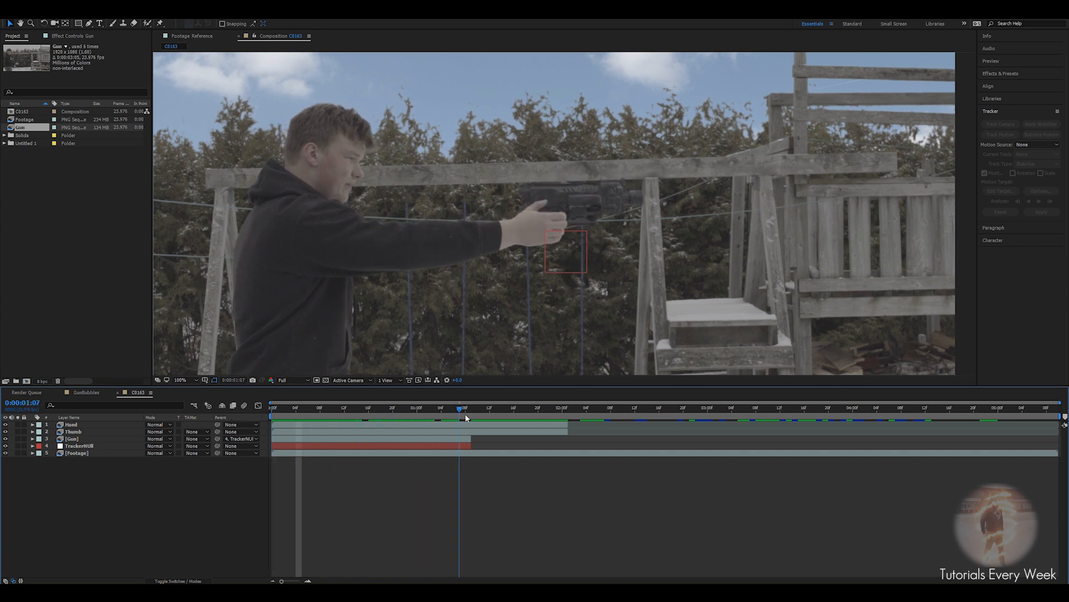
drag(431, 410, 213, 439)
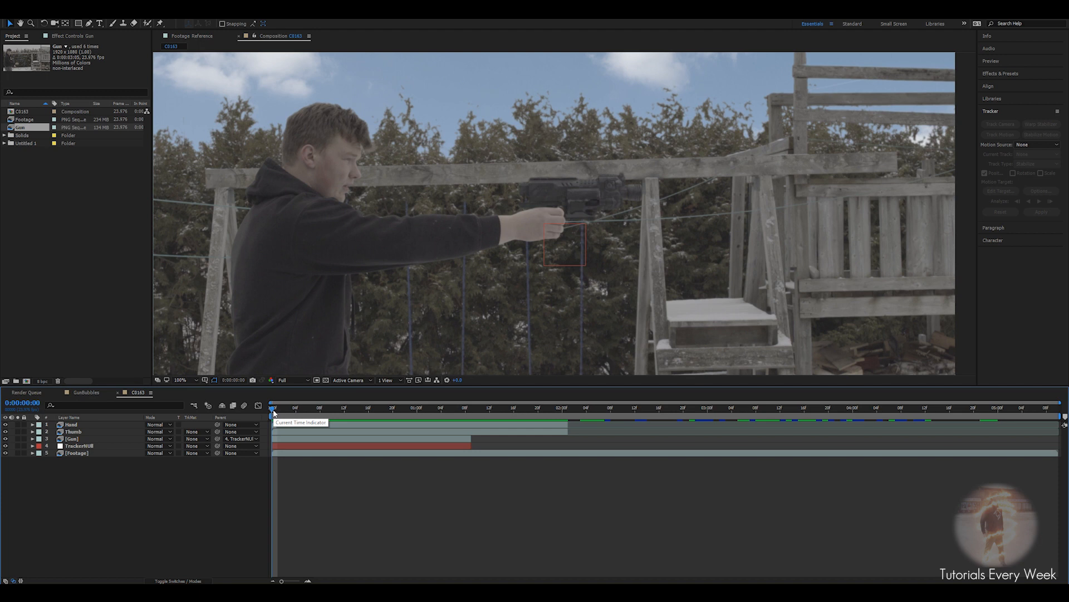
Duplicate the Gun layer and place composition marker 1 at 0:00:01:04, where the bubbles start
drag(273, 409, 381, 439)
click(73, 440)
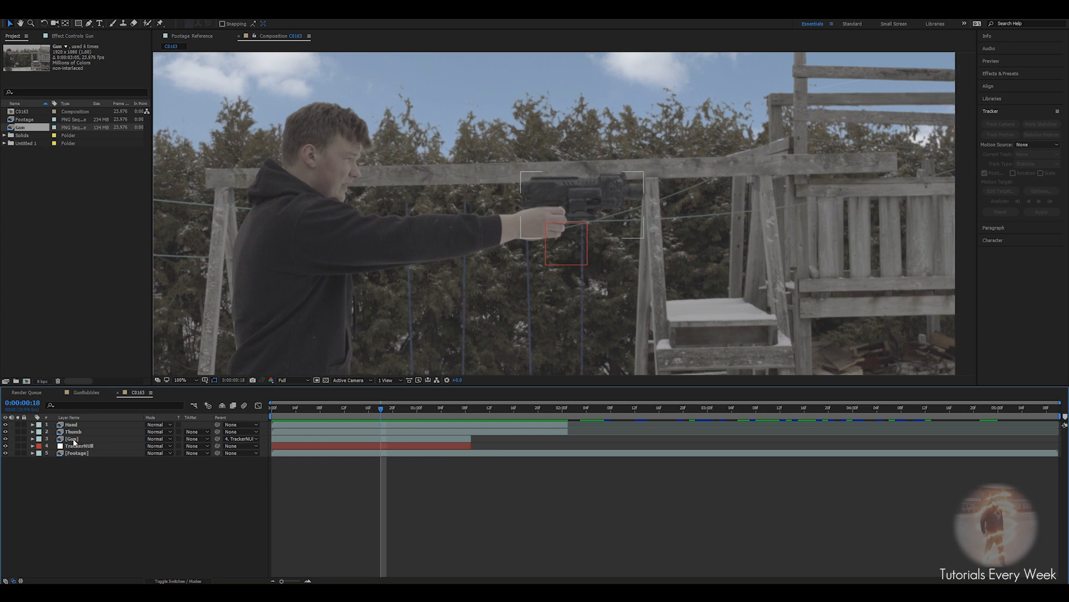
key(ctrl+d)
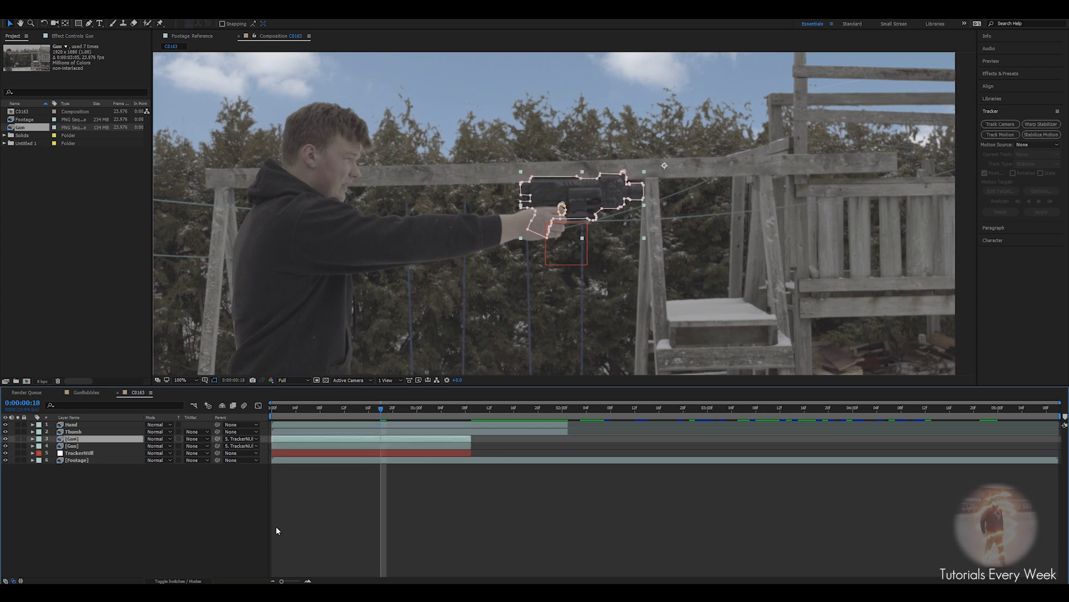
drag(387, 411, 441, 413)
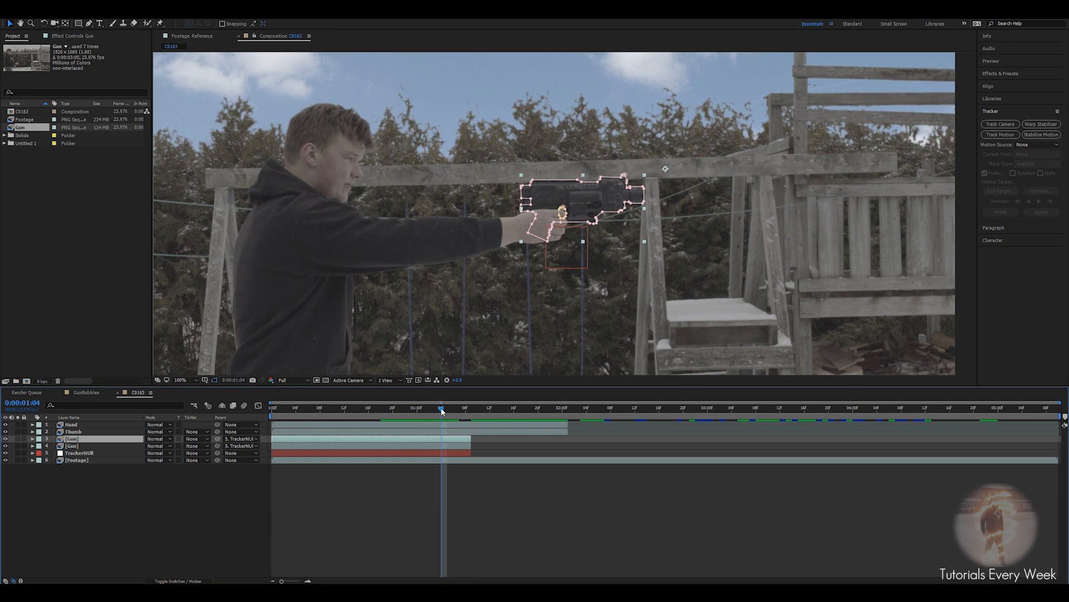
key(shift+1)
Set the upper Gun copy's parent to None and extend its end to the end of the composition
click(242, 440)
click(245, 447)
drag(441, 409, 1058, 439)
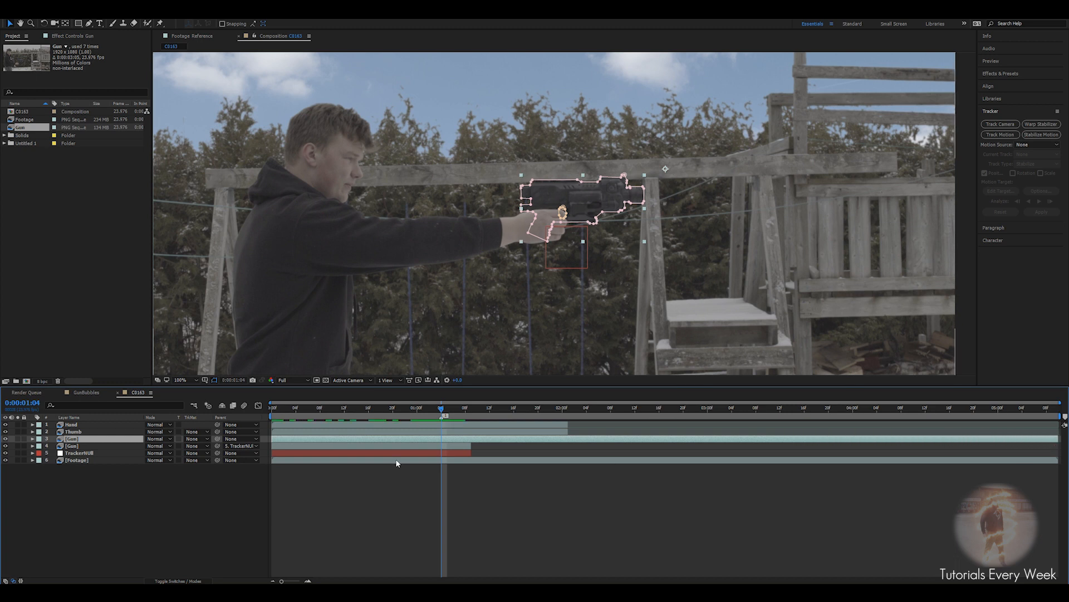
Pre-compose the upper Gun copy as GunMatte, moving all attributes into the new composition
right_click(442, 440)
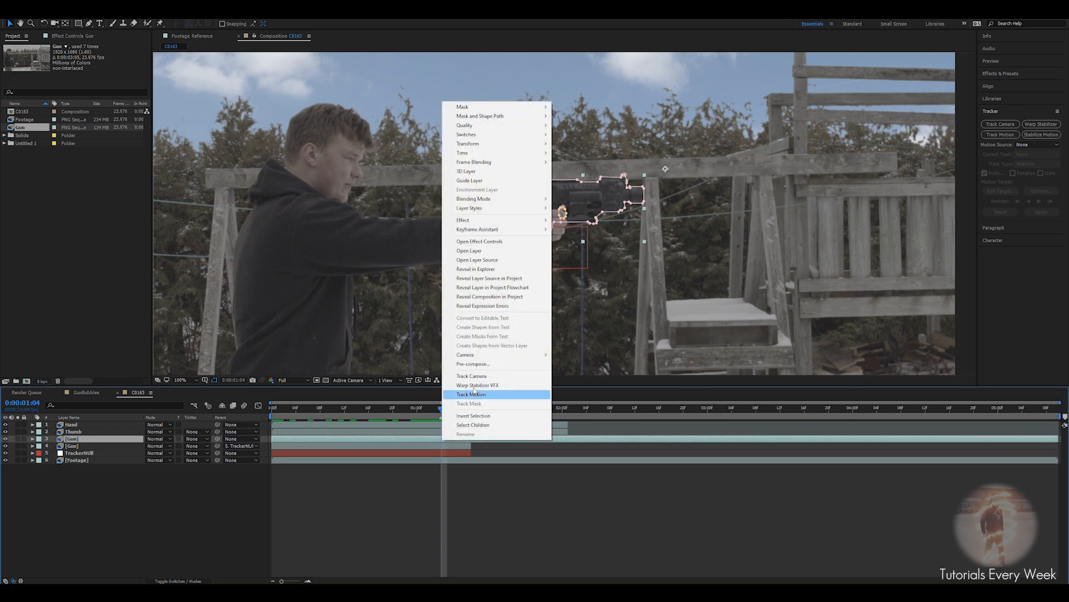
click(472, 364)
click(478, 296)
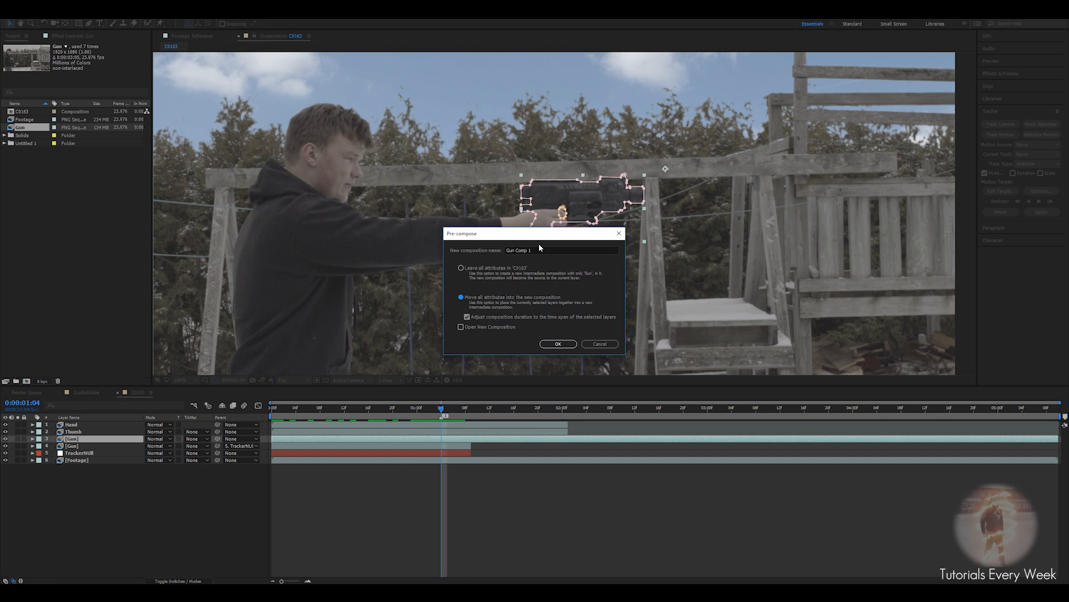
text(GunMatte)
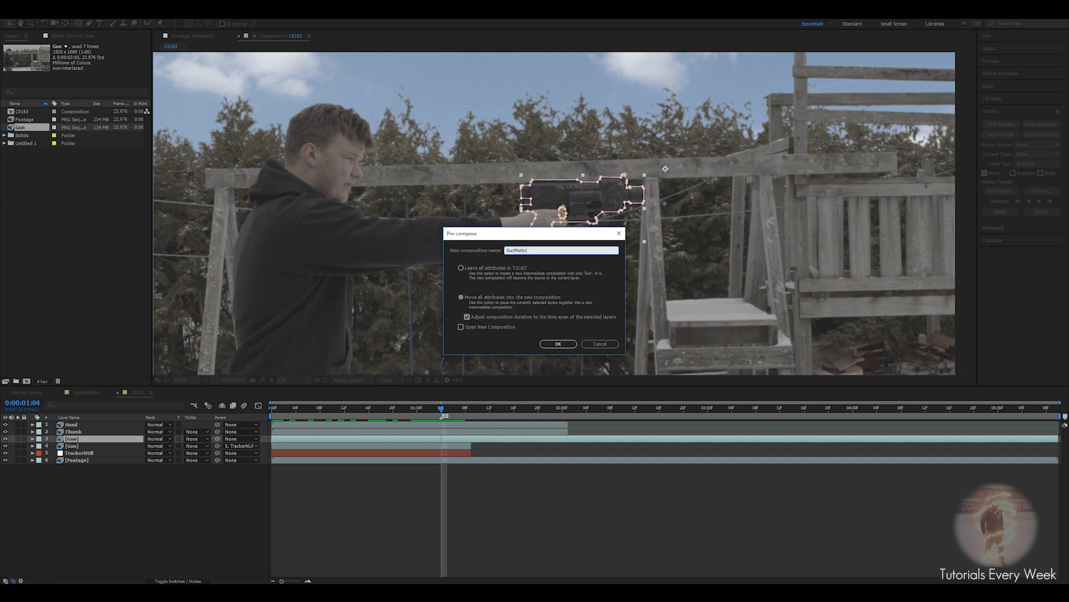
key(Return)
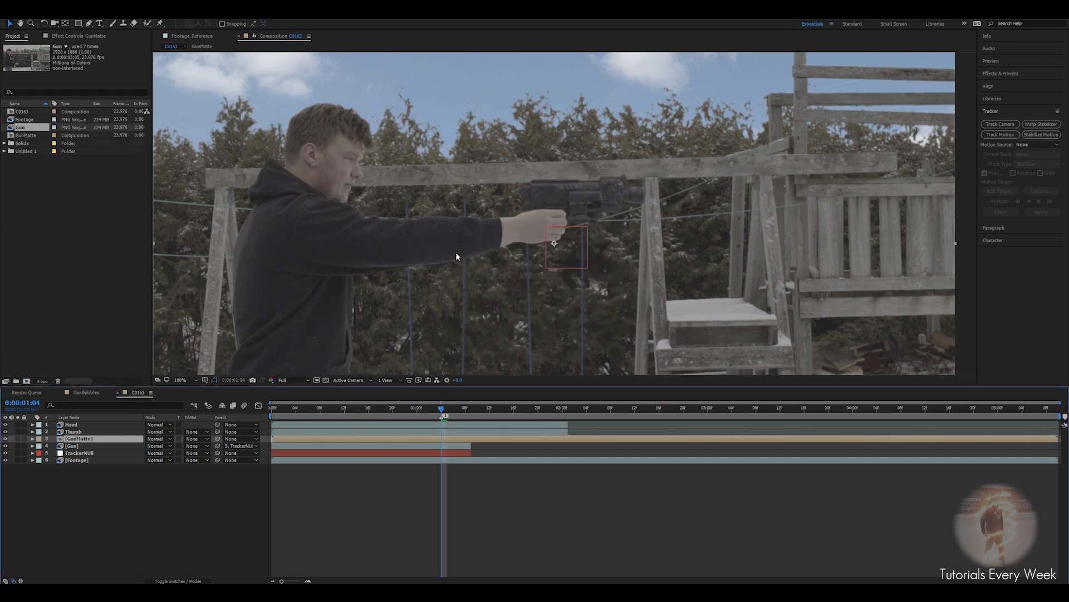
Open the GunMatte composition, apply the Fill effect to its Gun layer and set the fill color to white
double_click(447, 439)
click(406, 427)
key(ctrl+space)
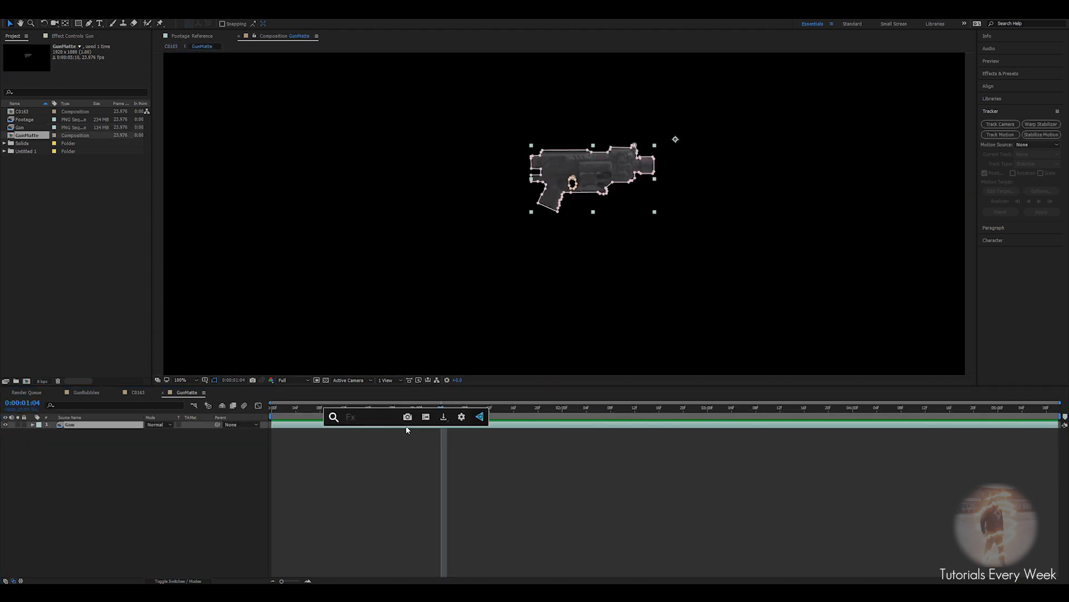
text(fill)
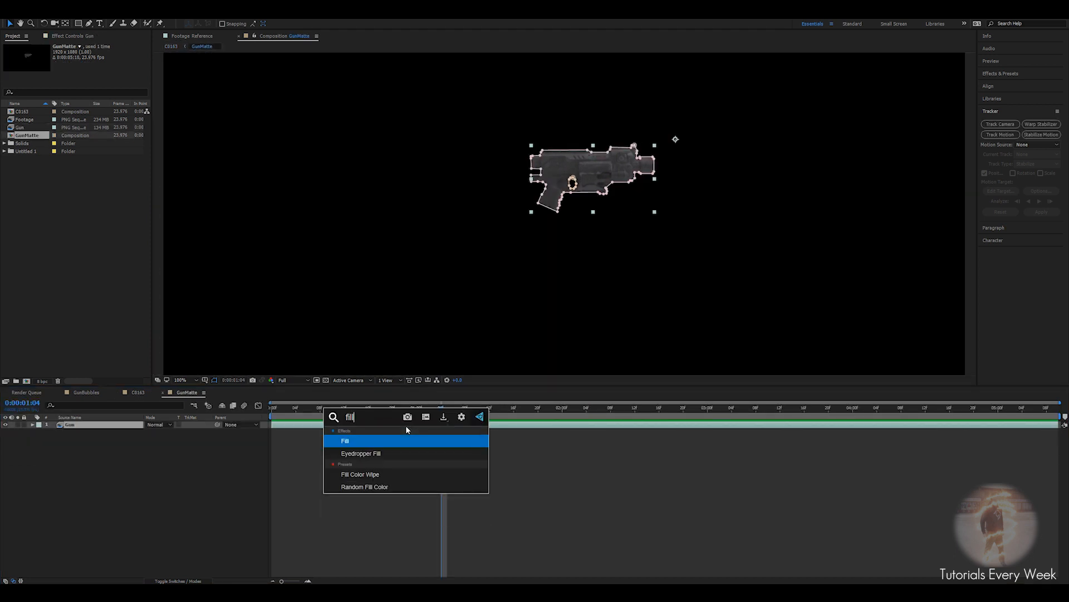
key(Return)
click(86, 75)
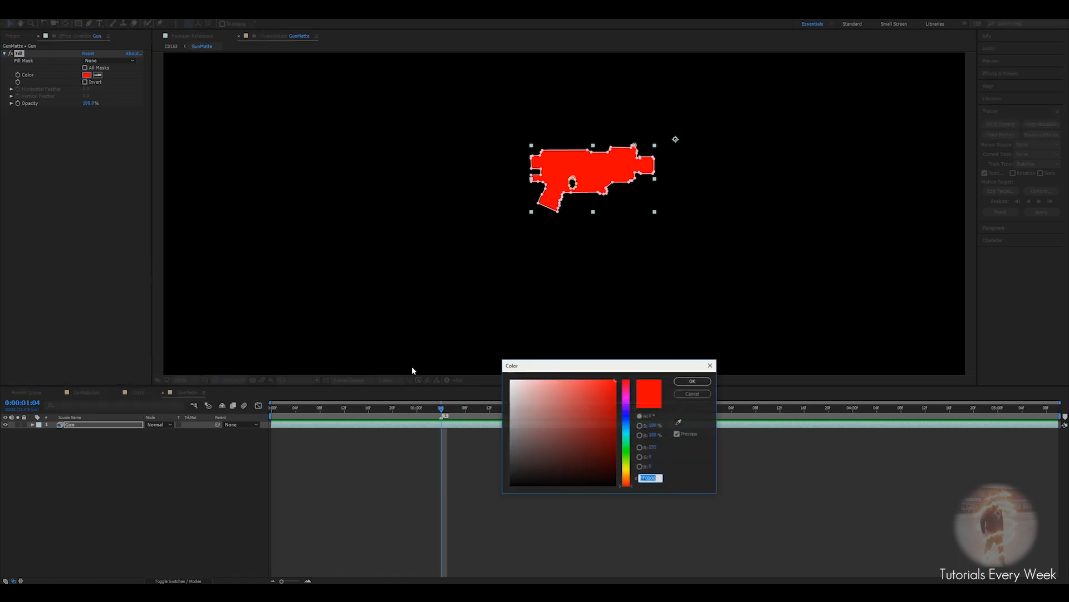
click(511, 380)
click(691, 382)
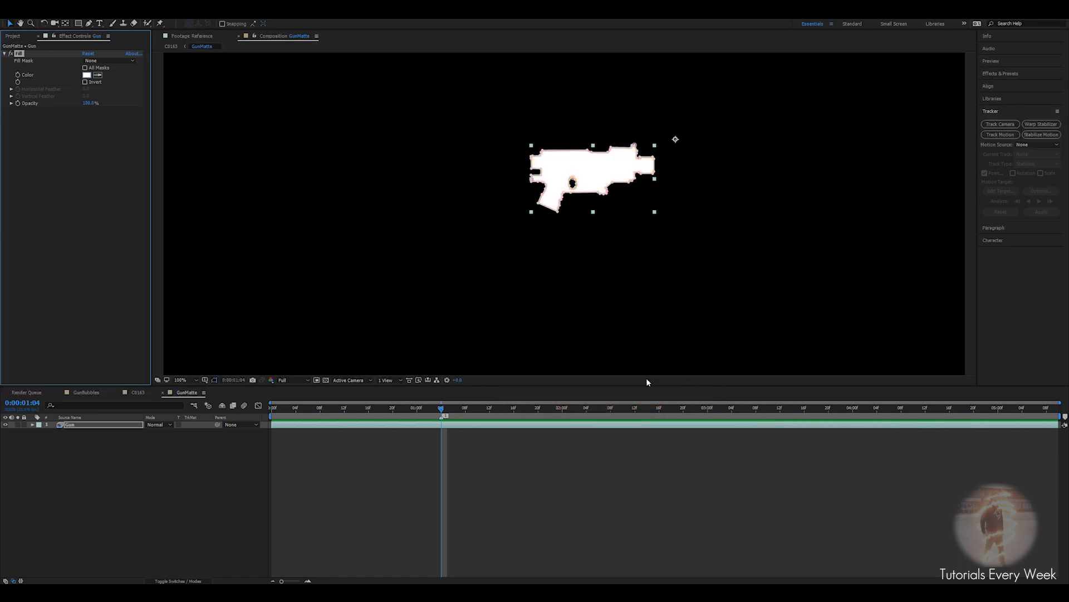
Delete Mask 2 from the Gun layer in GunMatte and set Mask 1's feather to 0 pixels
key(m)
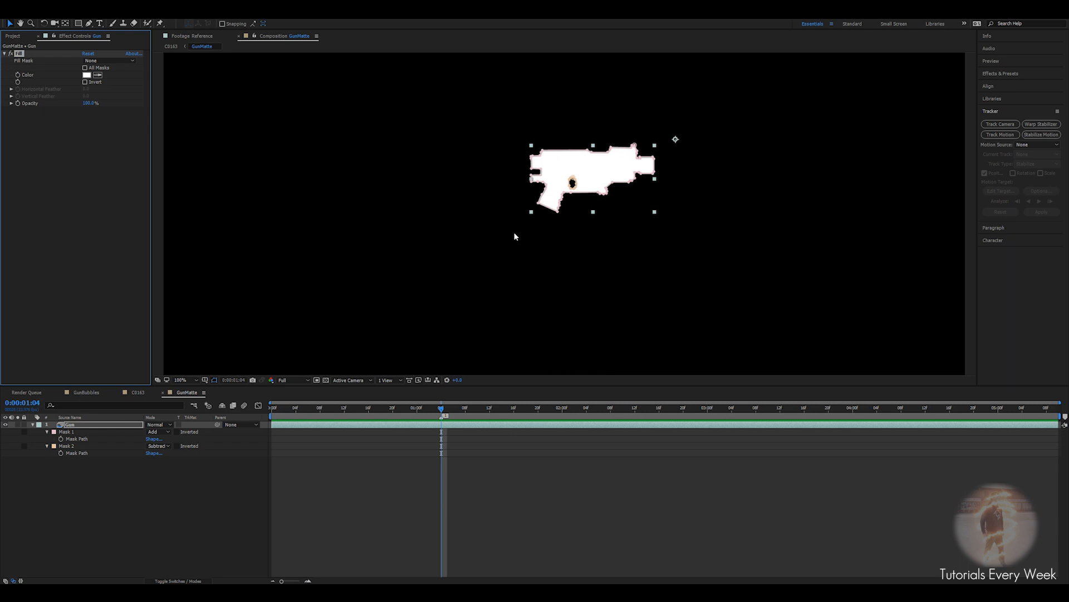
scroll(513, 231, up, 4)
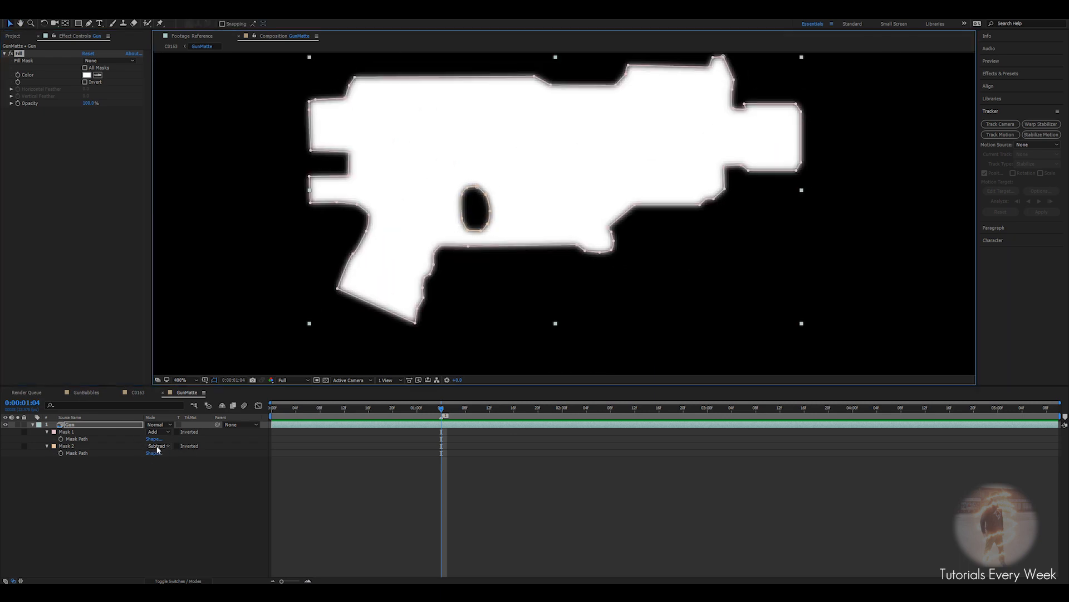
click(80, 446)
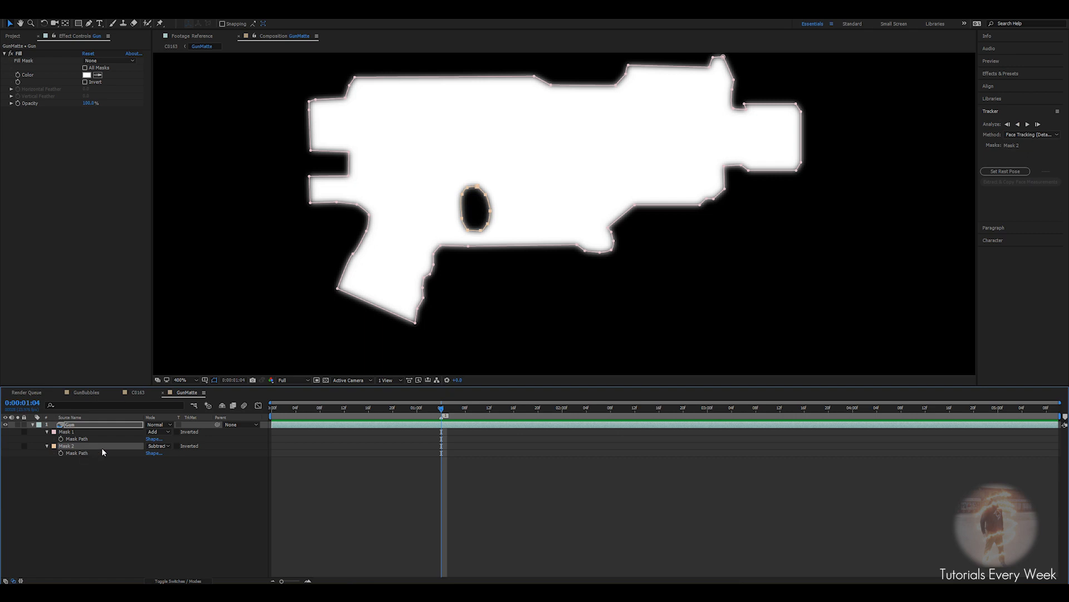
key(Delete)
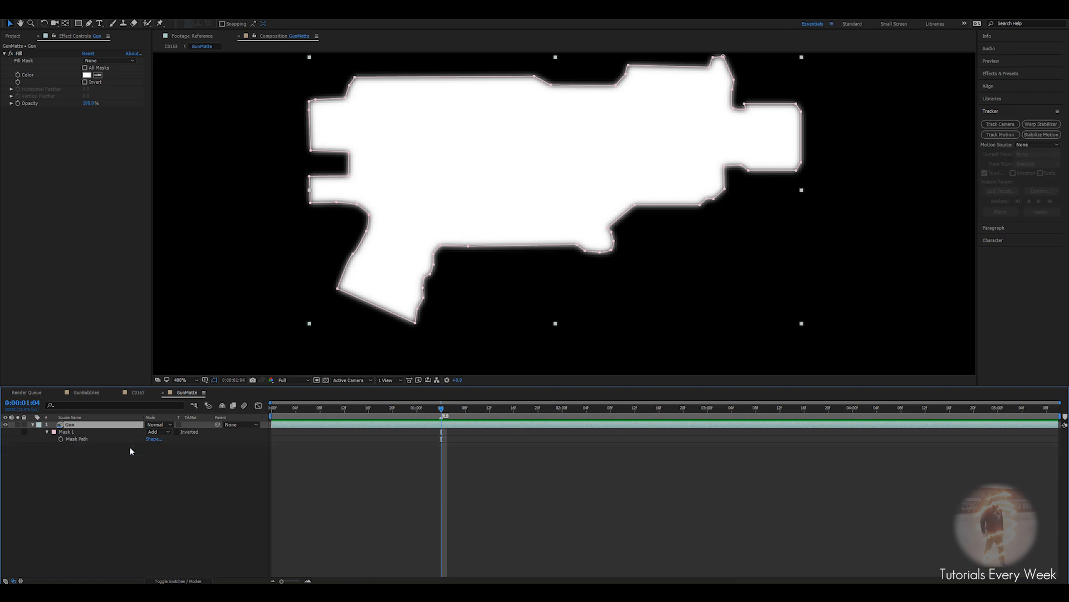
key(f)
click(134, 438)
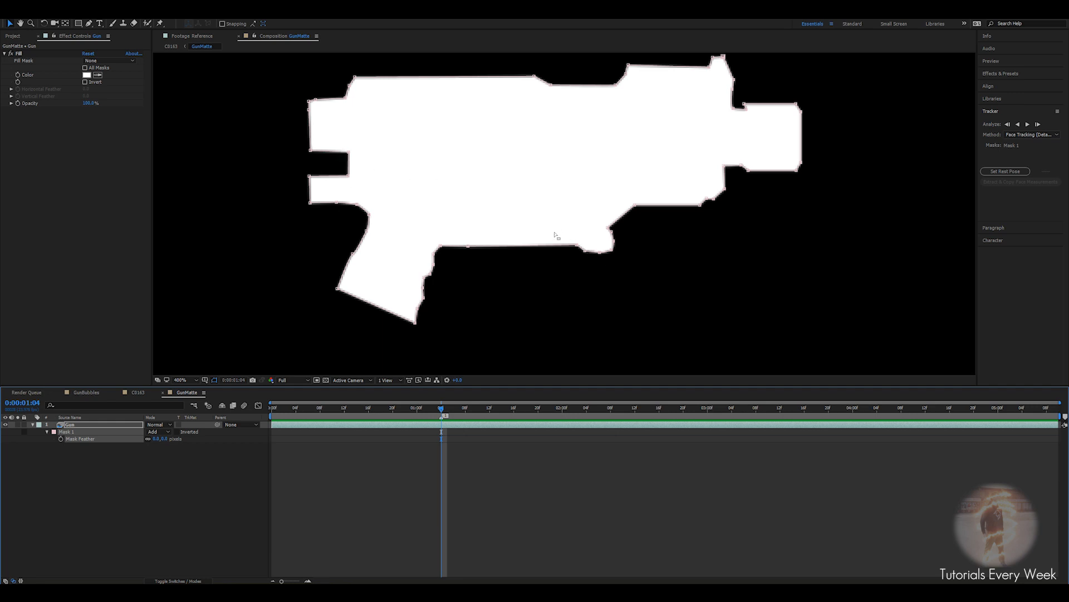
Set the Mask Expansion of Mask 1 to 17 pixels to enlarge the white gun silhouette
scroll(557, 236, down, 2)
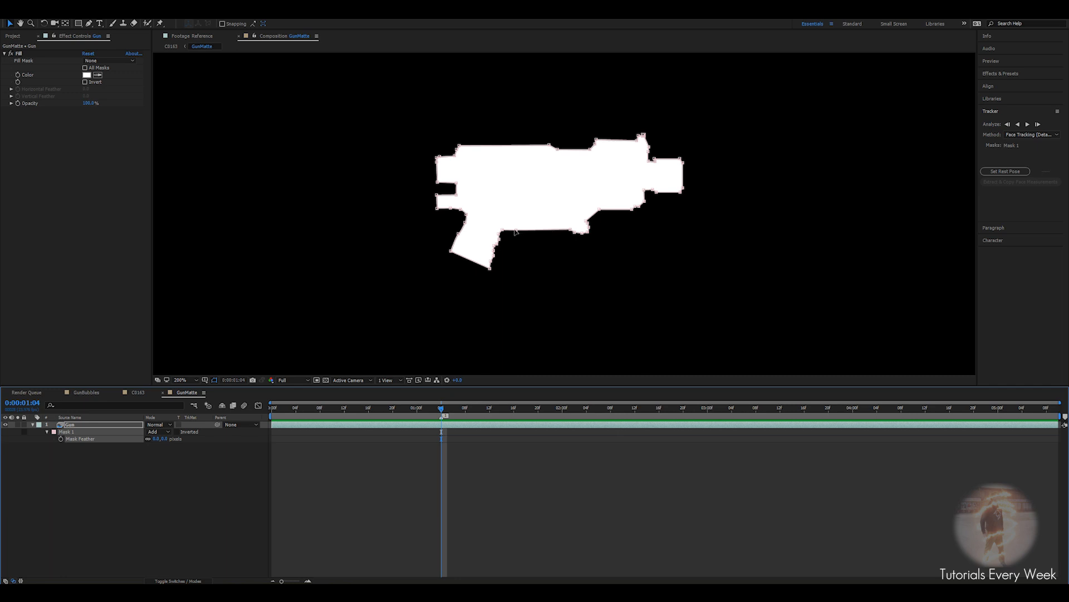
drag(515, 238, 492, 236)
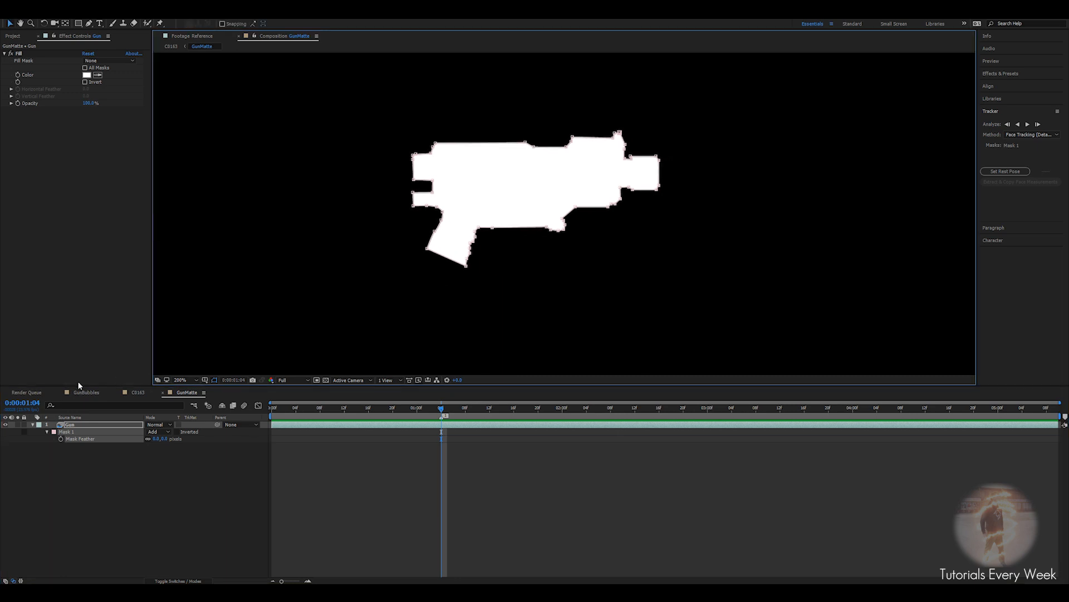
key(m)
key(m)
key(m)
key(m)
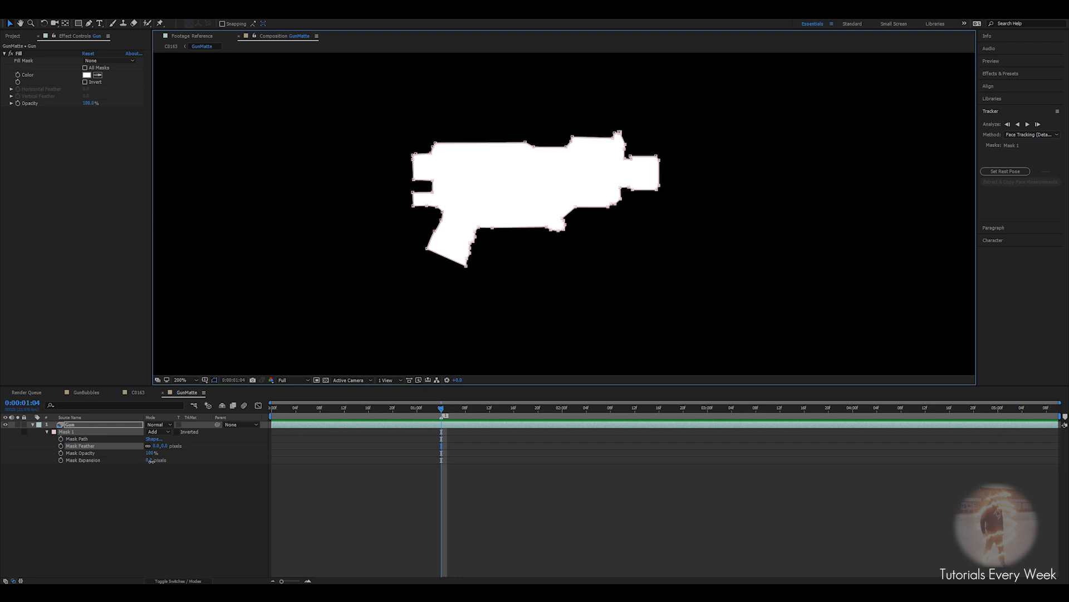
drag(150, 460, 158, 460)
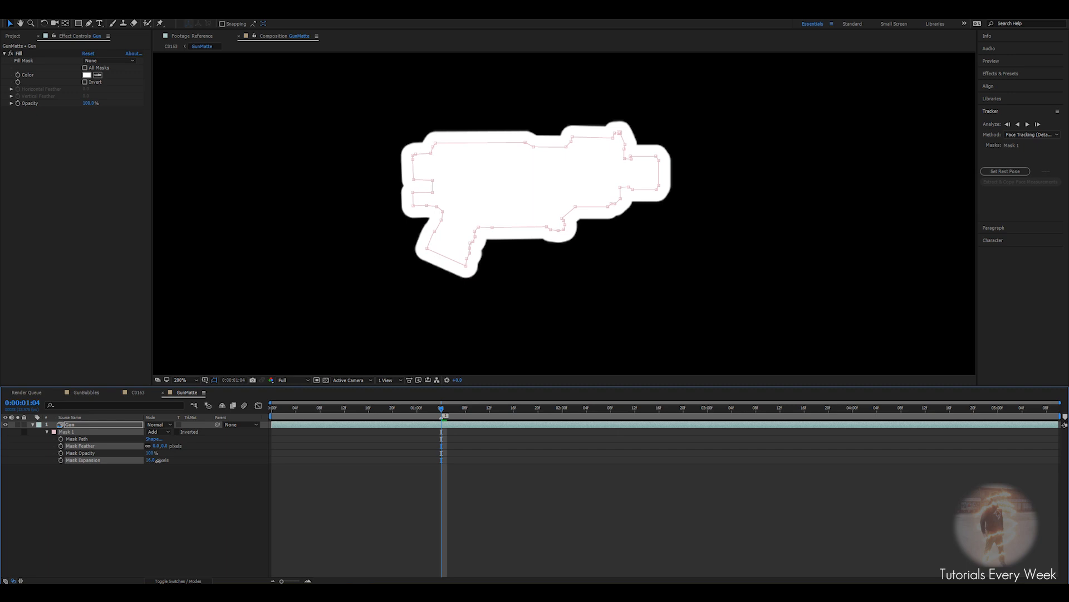
drag(158, 461, 159, 461)
scroll(573, 240, down, 2)
scroll(566, 241, up, 2)
Add a black 1920 by 1080 px solid beneath the Gun layer in GunMatte
right_click(486, 473)
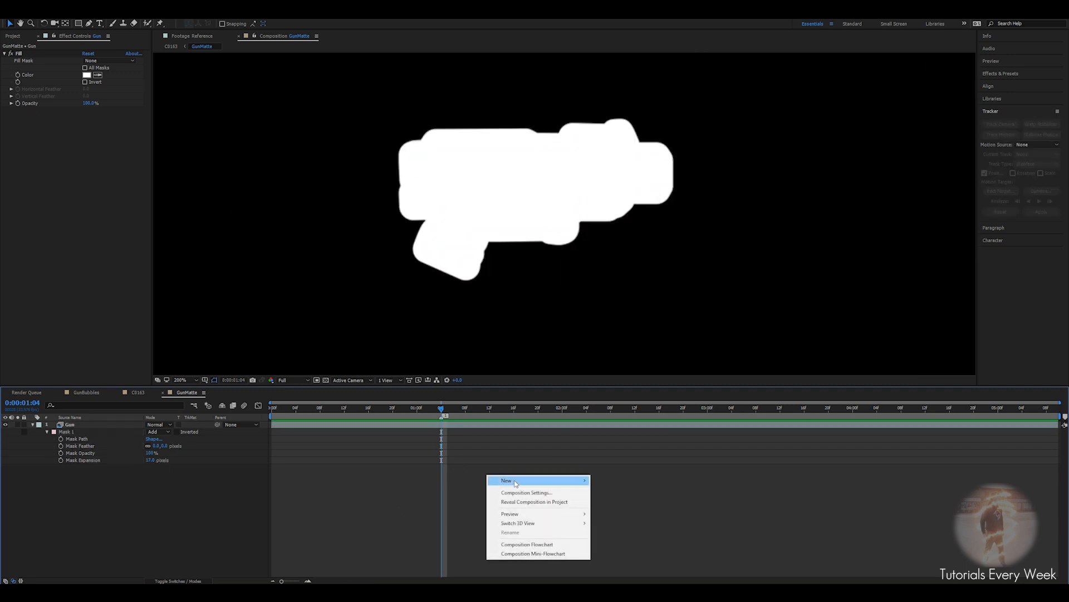
mouse_move(512, 482)
click(611, 507)
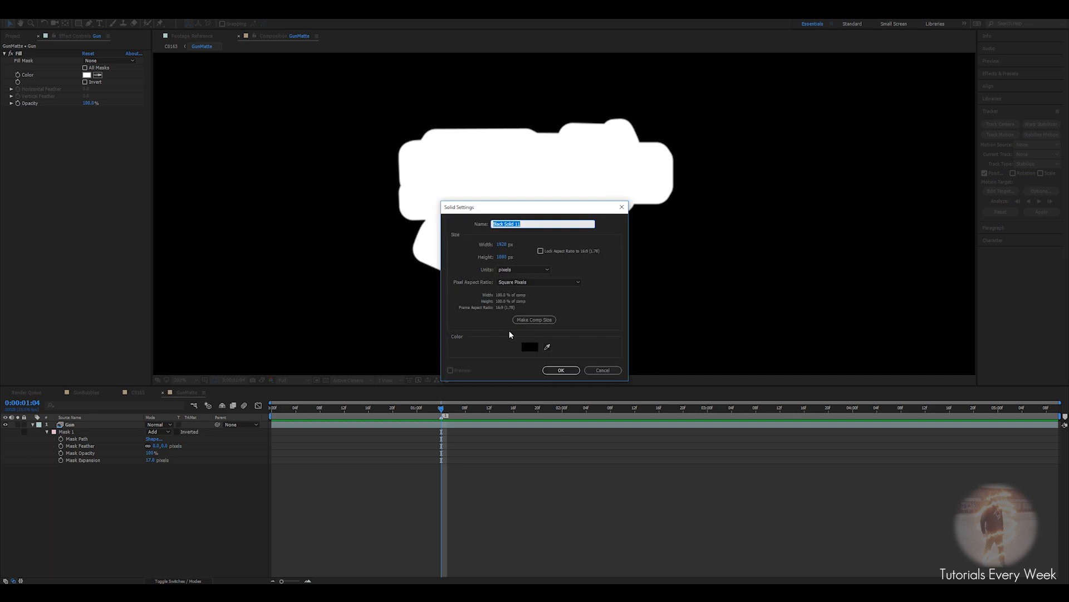
click(562, 371)
drag(104, 425, 92, 473)
click(37, 425)
click(33, 425)
click(33, 424)
In the C0163 composition, hide the GunMatte layer and add a 1920 by 1080 px solid named SmallBubbles
click(141, 393)
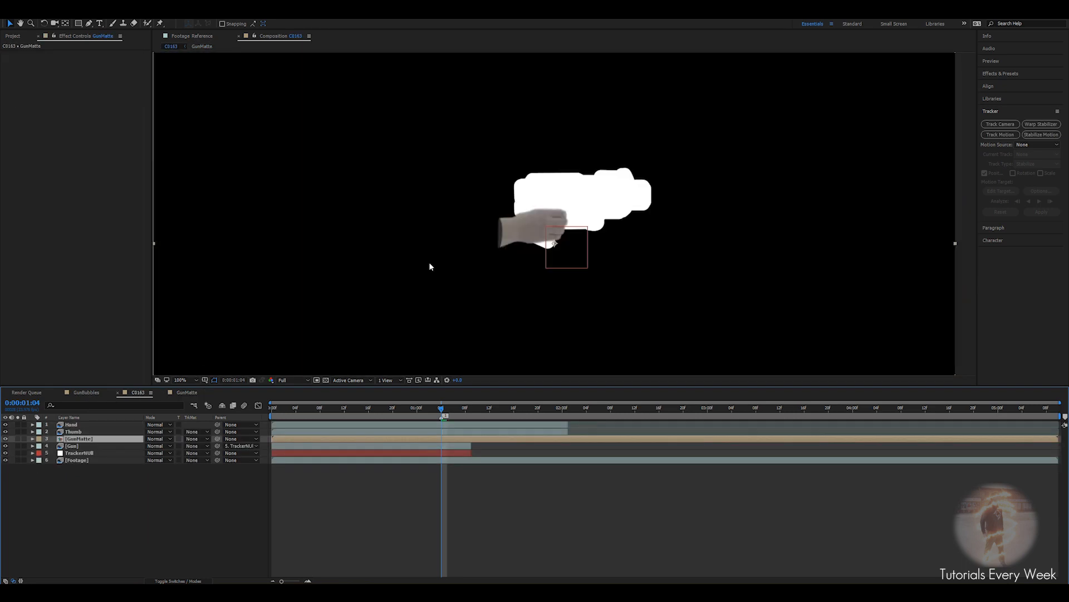
click(6, 438)
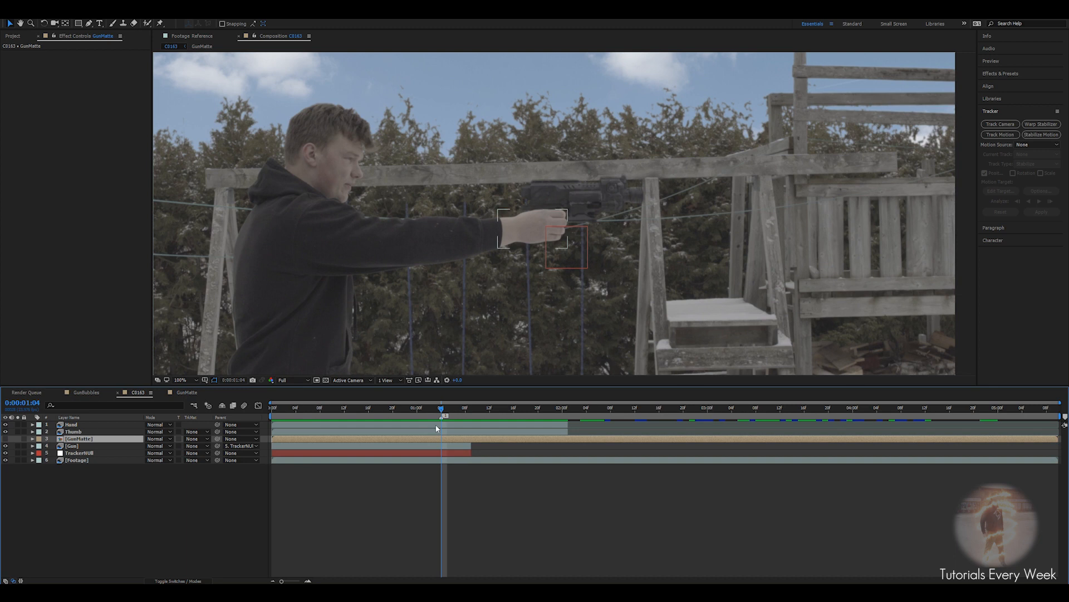
right_click(474, 498)
mouse_move(496, 500)
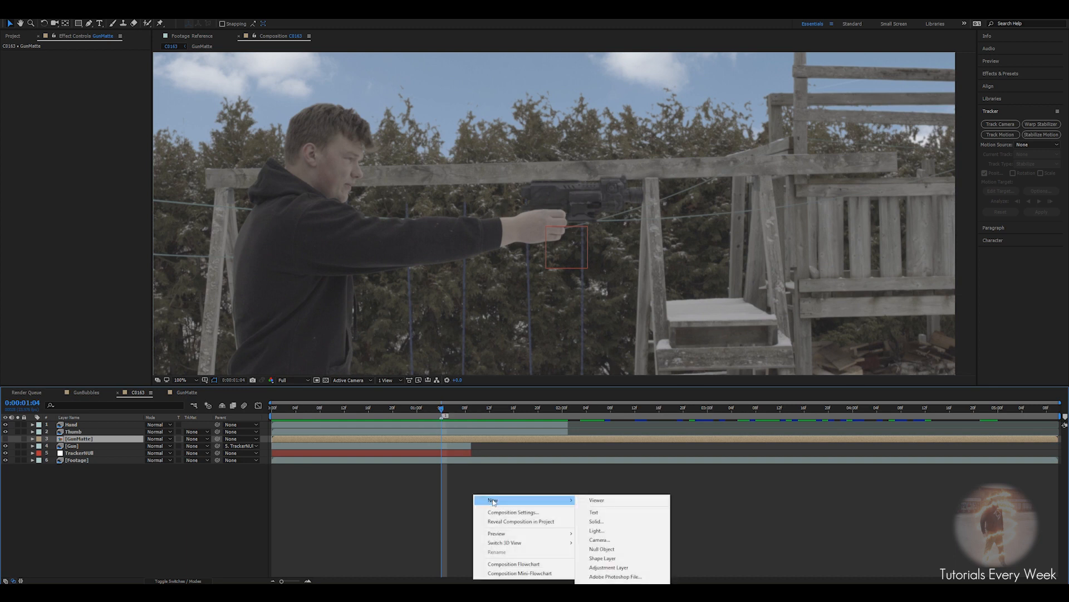
click(606, 522)
text(SmallBubbles)
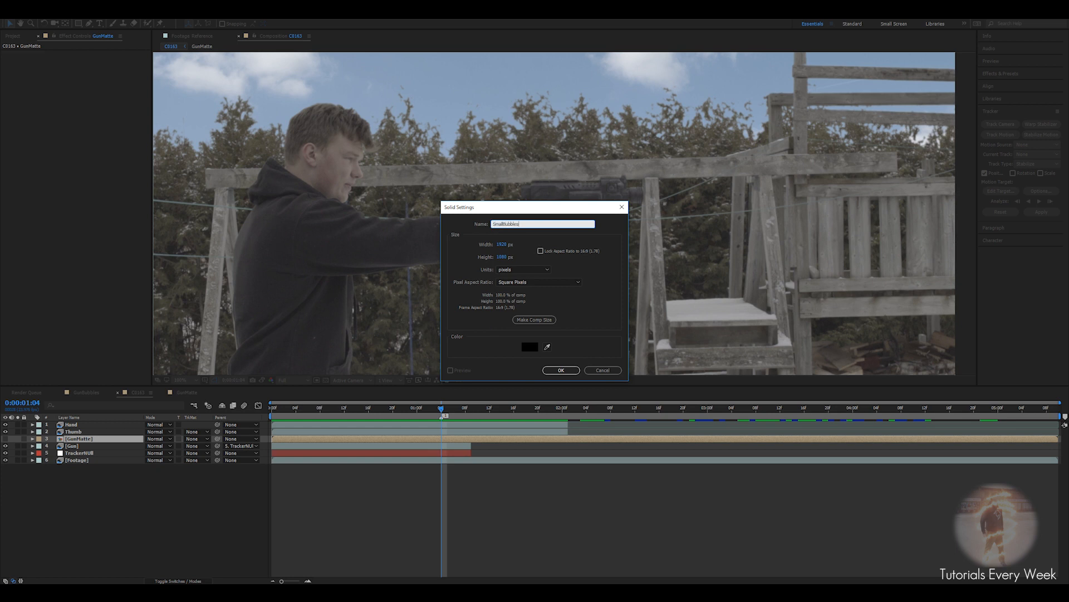
key(Return)
Apply the Foam effect to the SmallBubbles solid
key(ctrl+space)
text(foam)
key(Return)
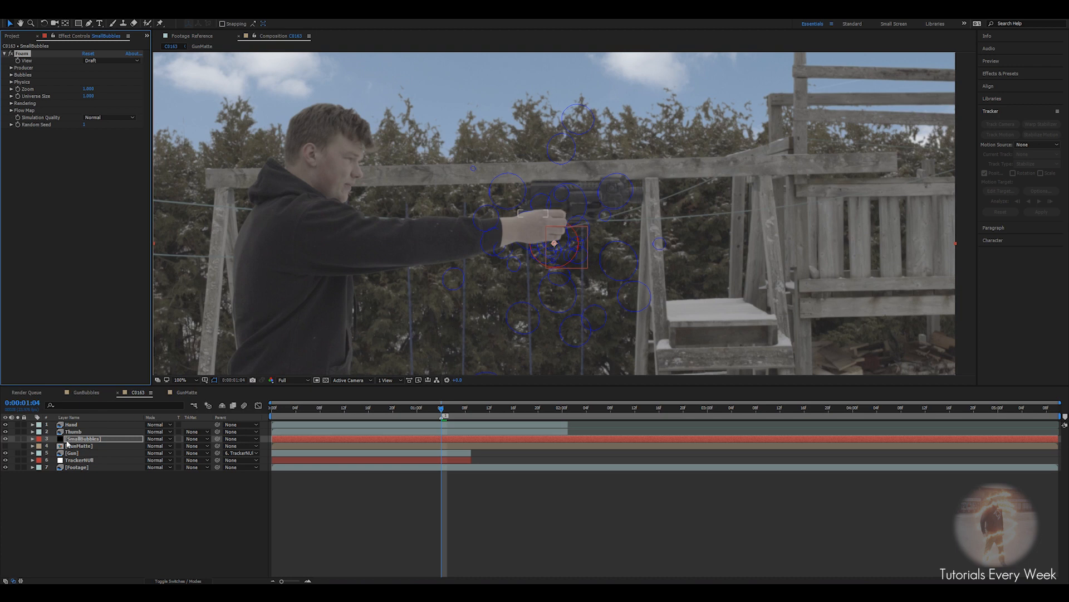
click(86, 438)
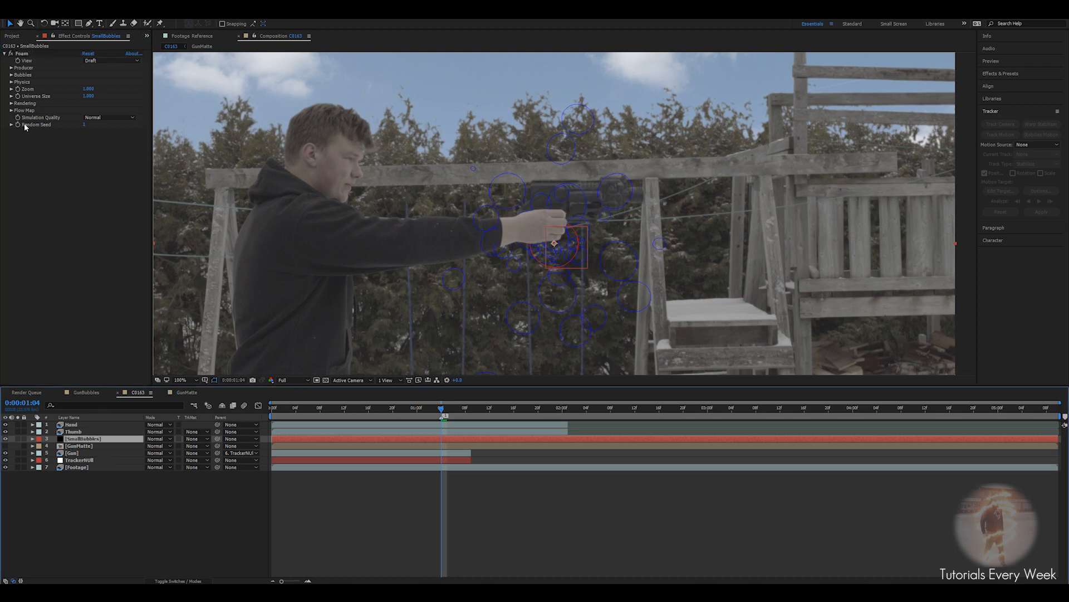
Set Foam's Flow Map to the GunMatte layer and its View to Draft + Flow Map
click(11, 110)
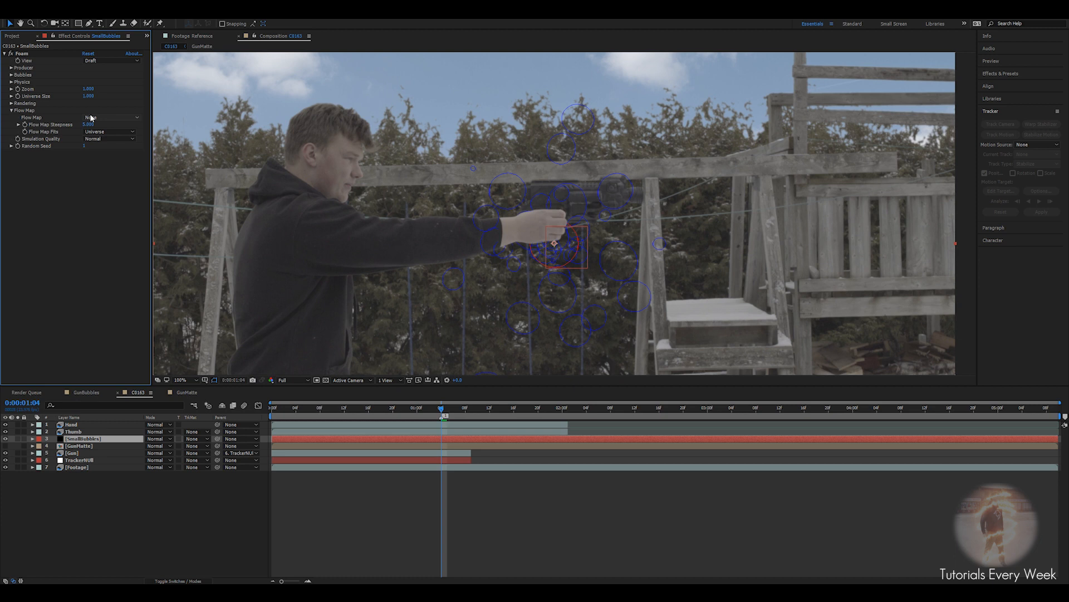
click(111, 118)
click(113, 166)
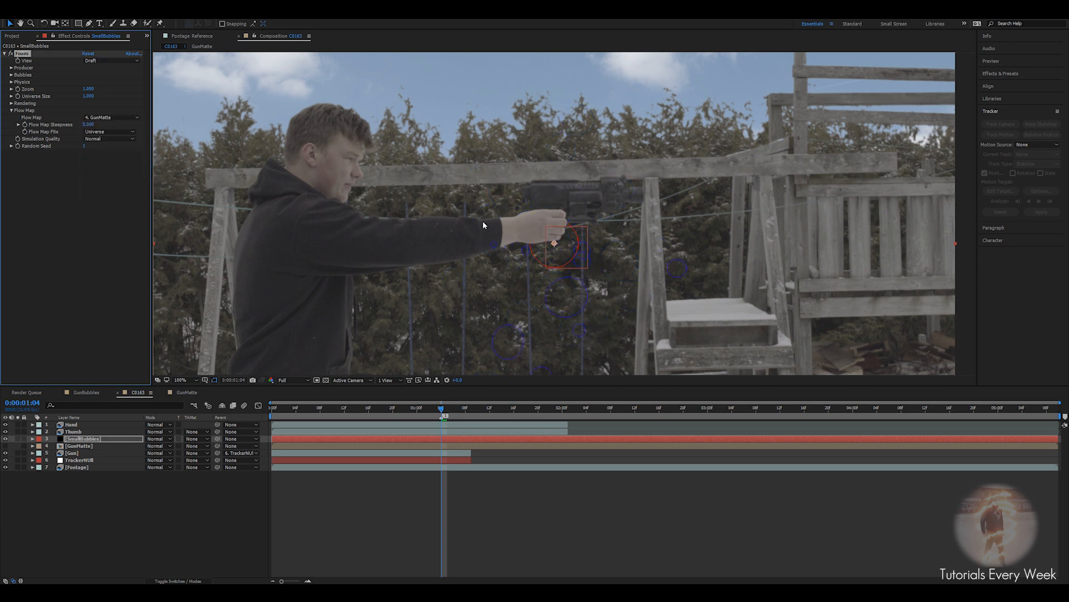
scroll(554, 238, up, 1)
drag(529, 257, 479, 234)
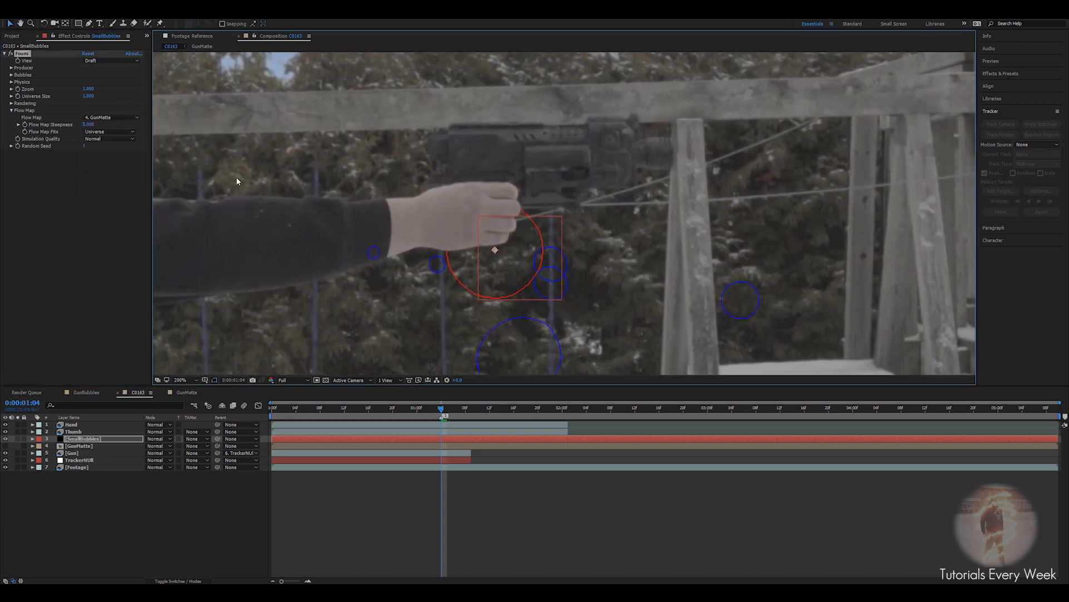
click(98, 60)
click(103, 75)
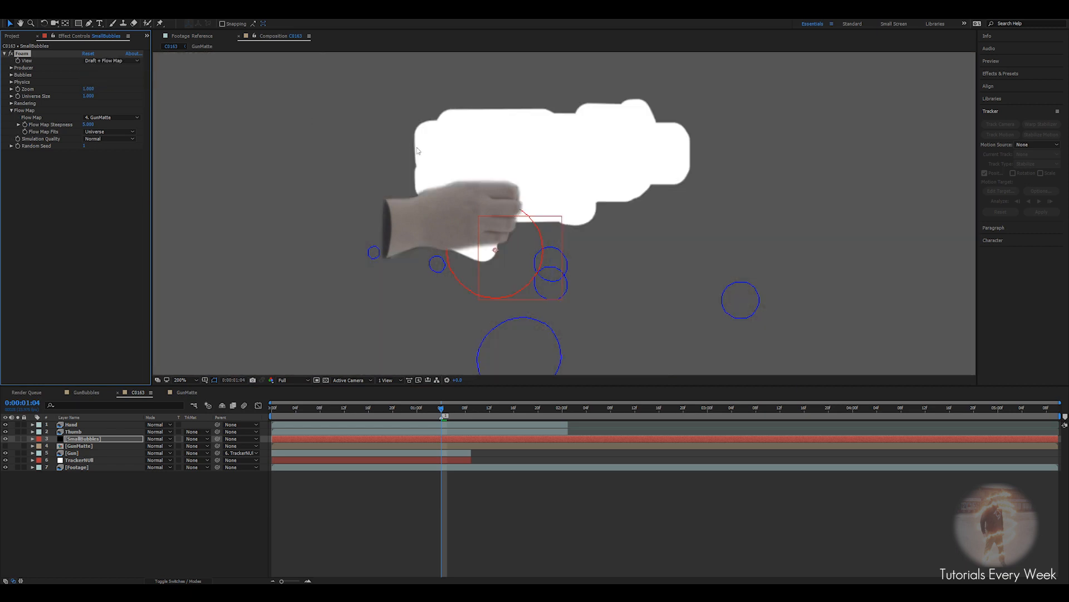
Move Foam's producer point to the middle of the gun silhouette and set Producer X Size to 0.063 and Y Size to 0.004
scroll(496, 167, down, 1)
drag(526, 210, 462, 229)
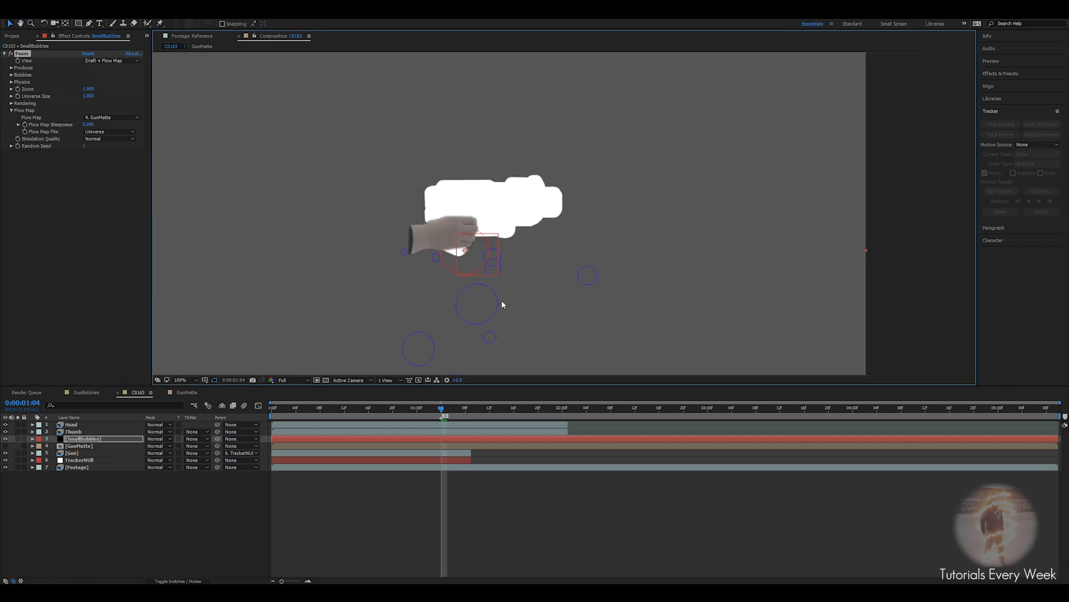
scroll(502, 304, up, 1)
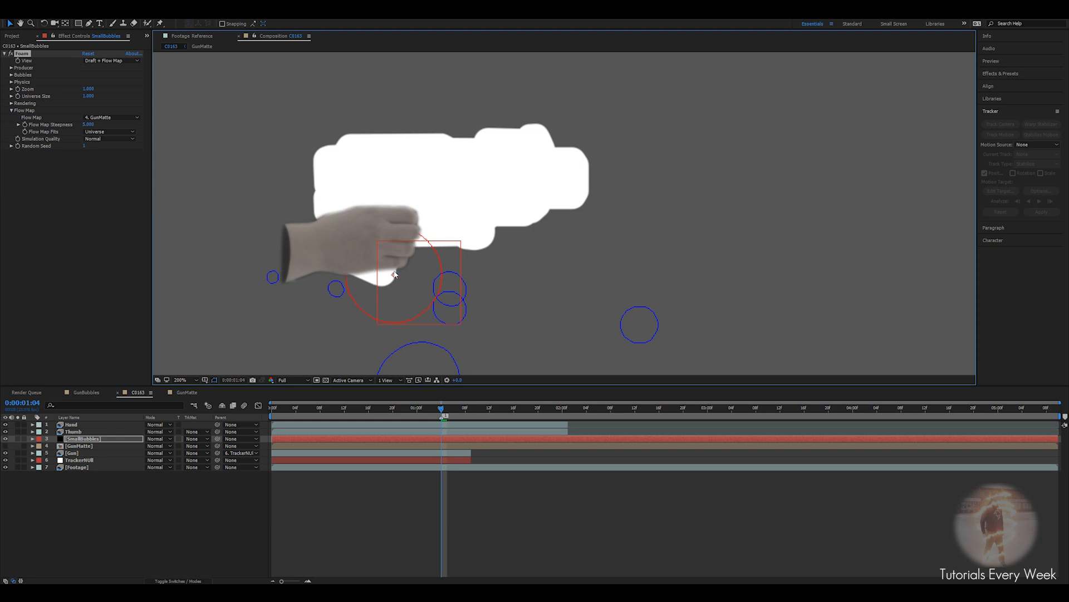
drag(395, 275, 448, 190)
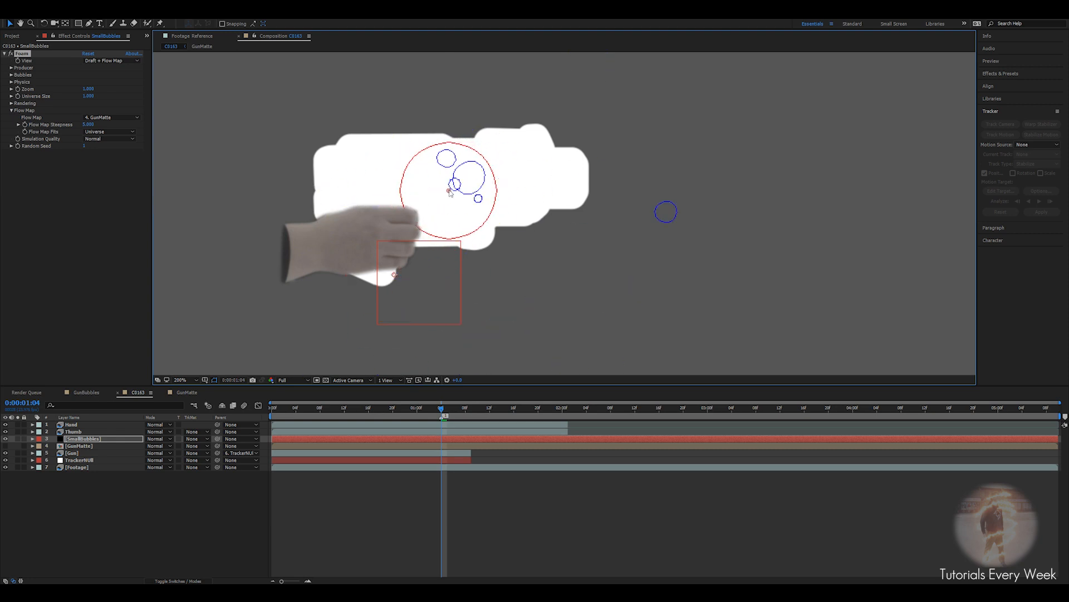
click(11, 67)
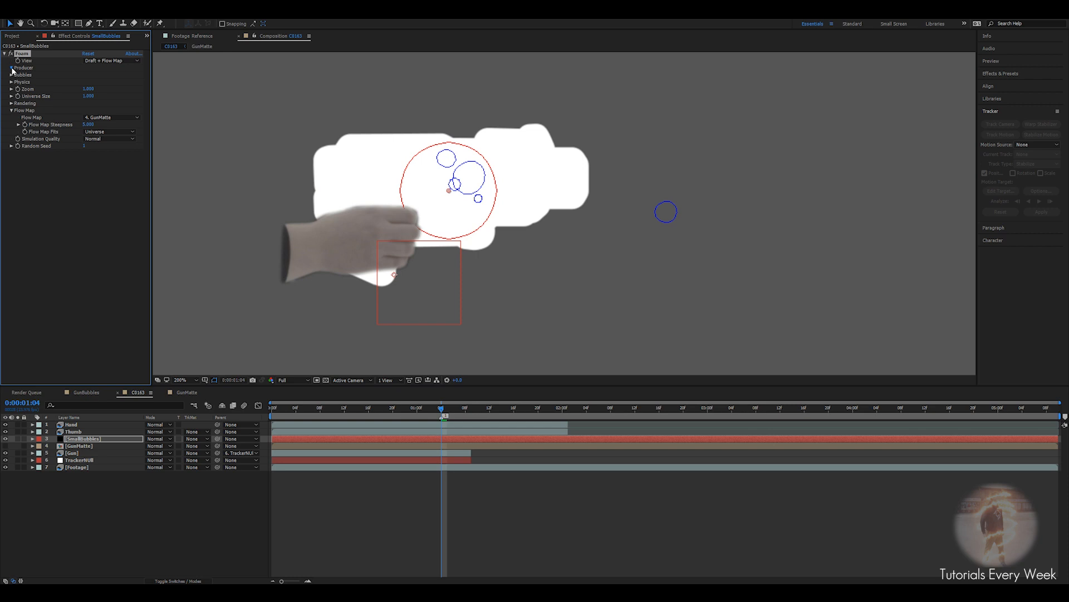
drag(87, 90, 119, 80)
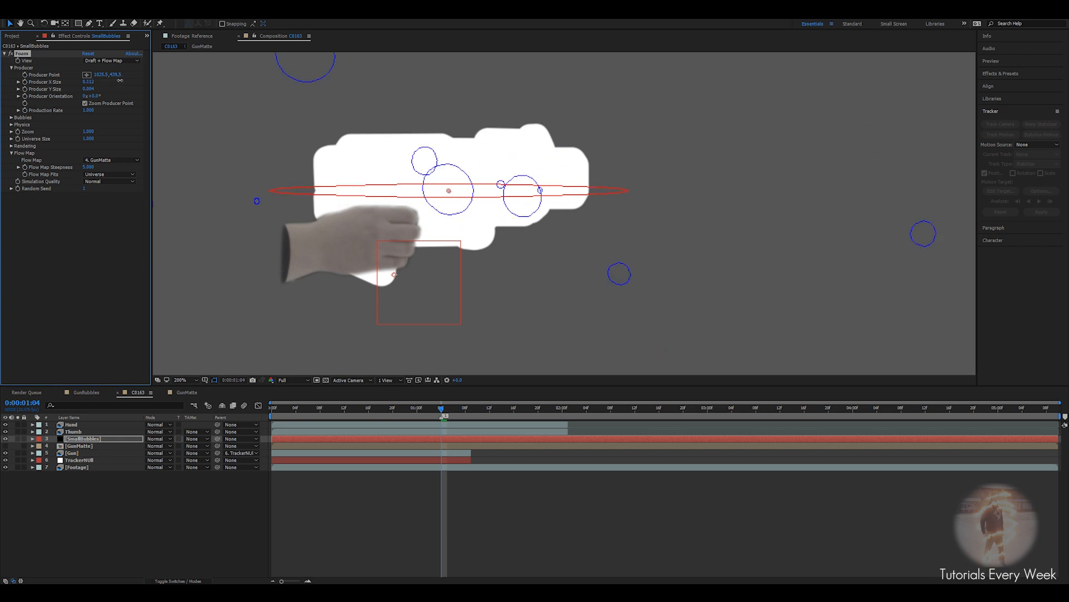
drag(120, 80, 99, 80)
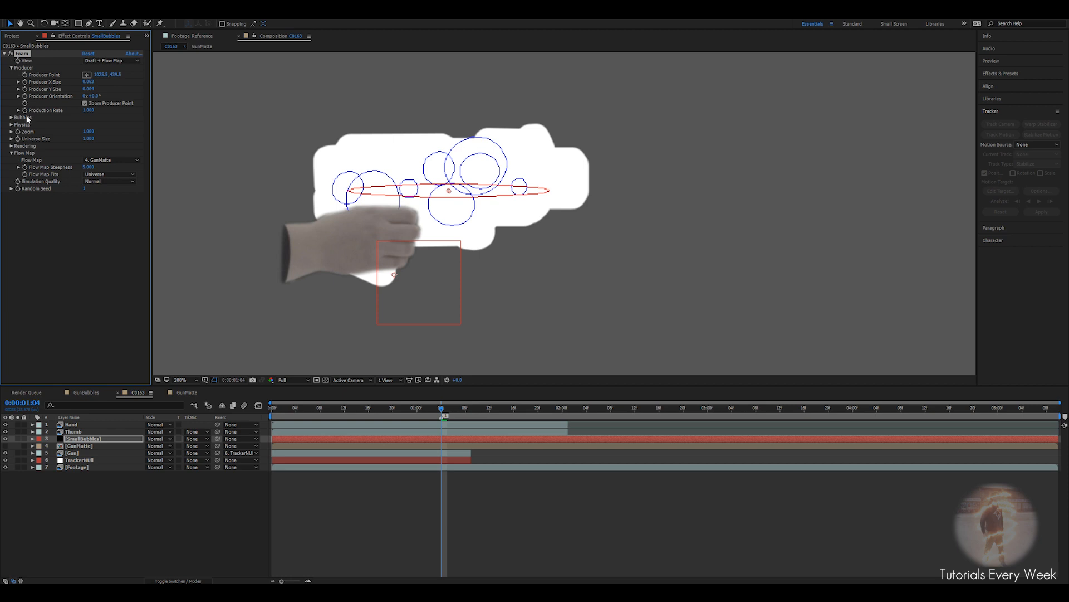
Set Foam's bubble Size to 0.25, Size Variance to 0.28 and Bubble Growth Speed to 0.115
click(11, 118)
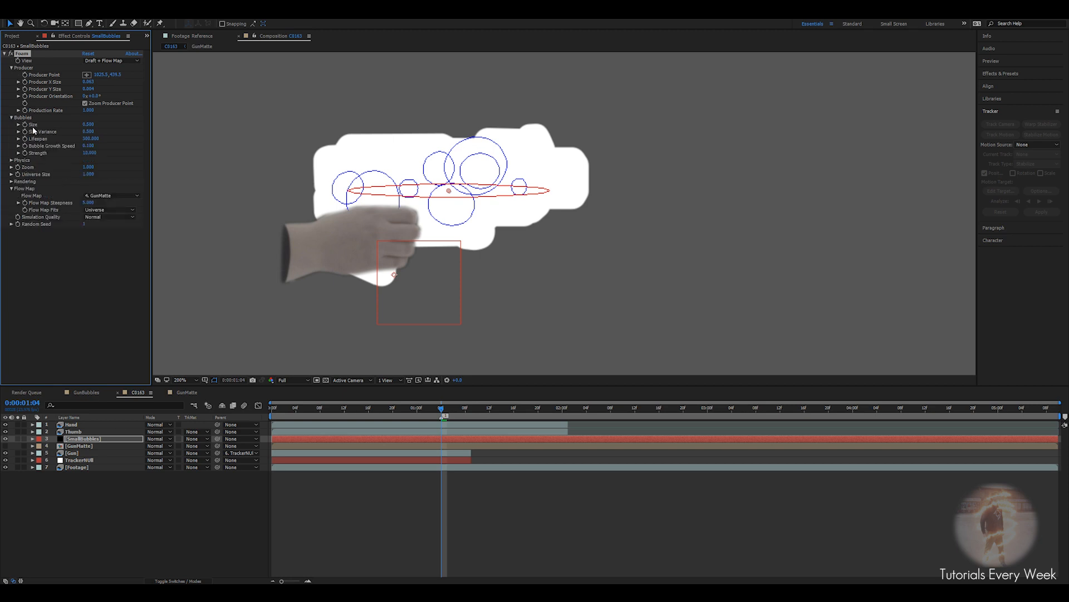
click(90, 126)
key(BackSpace)
text(.25)
key(Return)
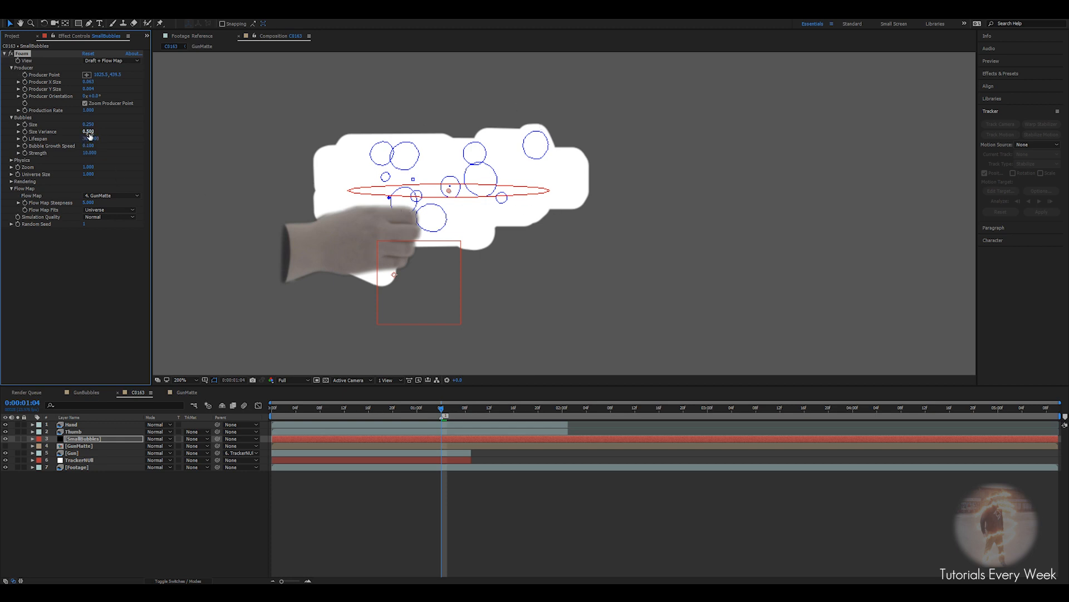
drag(87, 132, 80, 134)
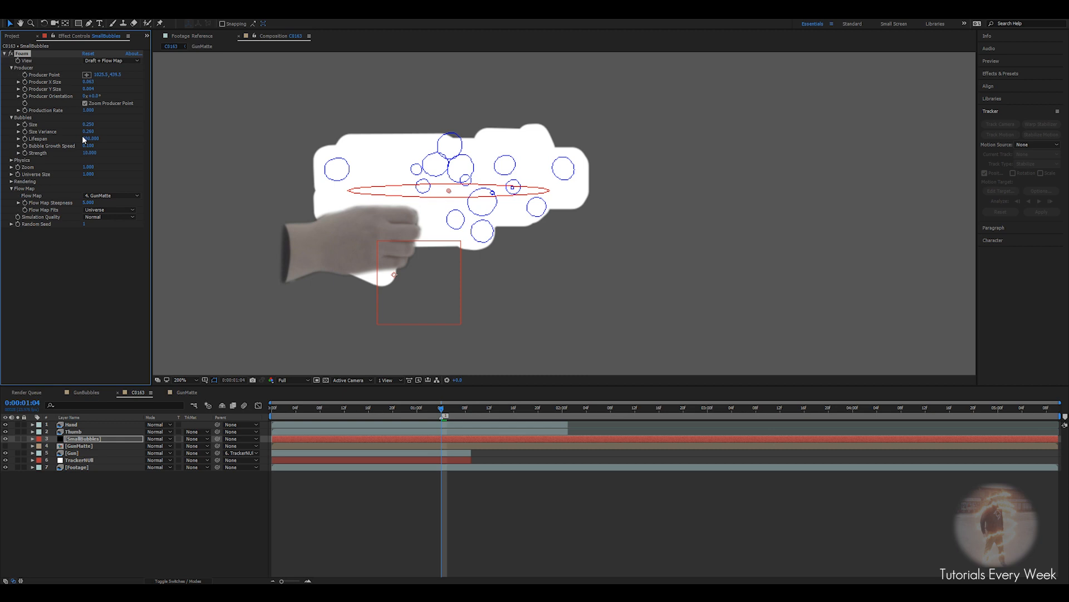
drag(90, 146, 97, 145)
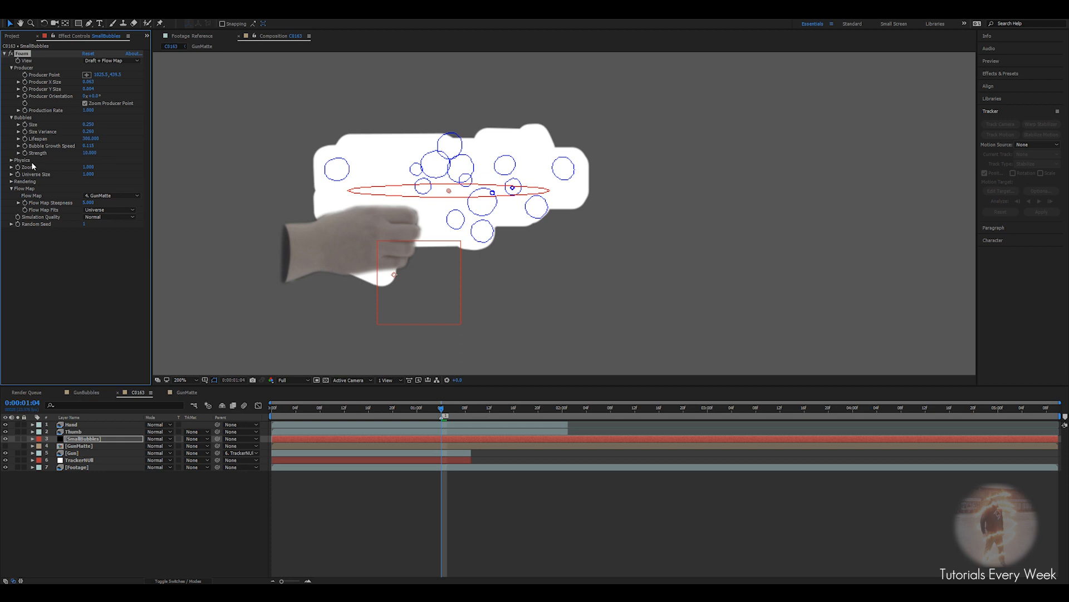
Set both Wind Speed and Wind Direction to 0 in Foam's Physics settings
click(11, 160)
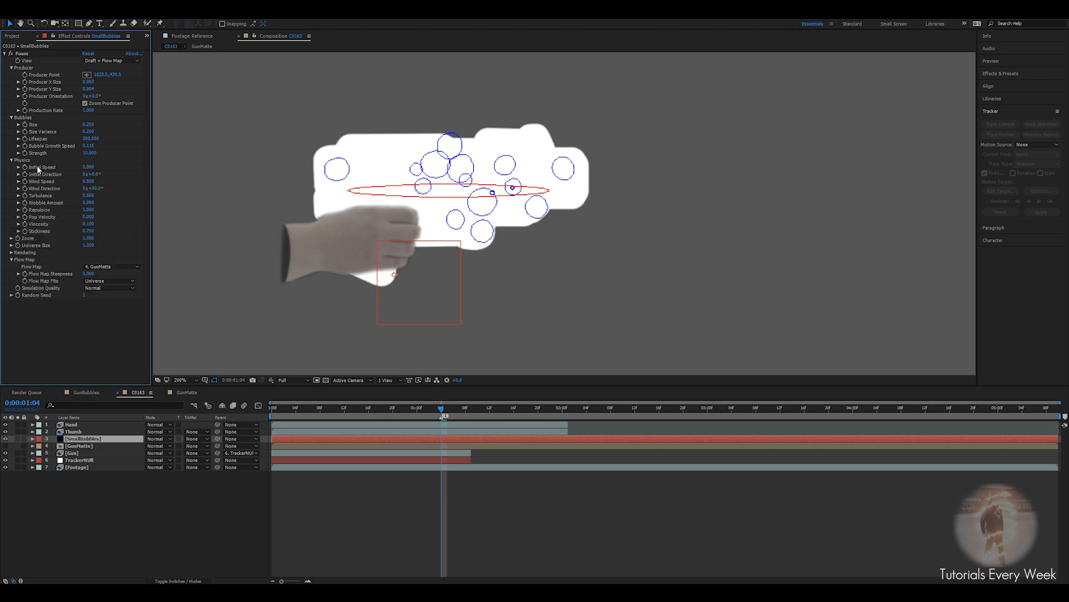
click(89, 181)
text(0)
key(Return)
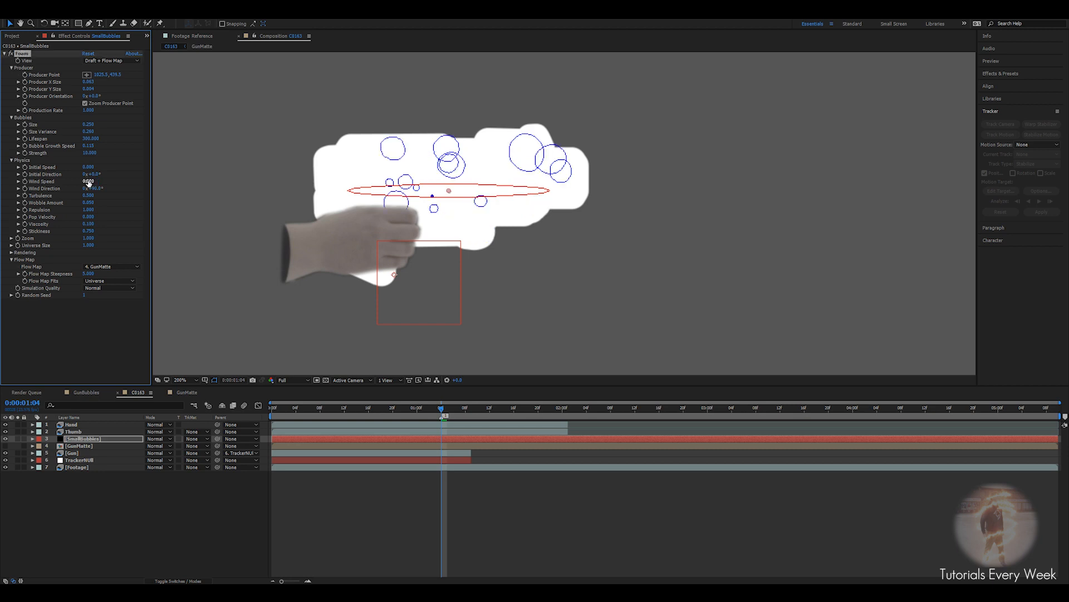
click(95, 188)
text(0)
key(Return)
Check the bubbles at 0:00:01:08 and set Foam's Flow Map Steepness to 100
drag(443, 411, 466, 406)
scroll(526, 106, down, 2)
scroll(526, 109, up, 2)
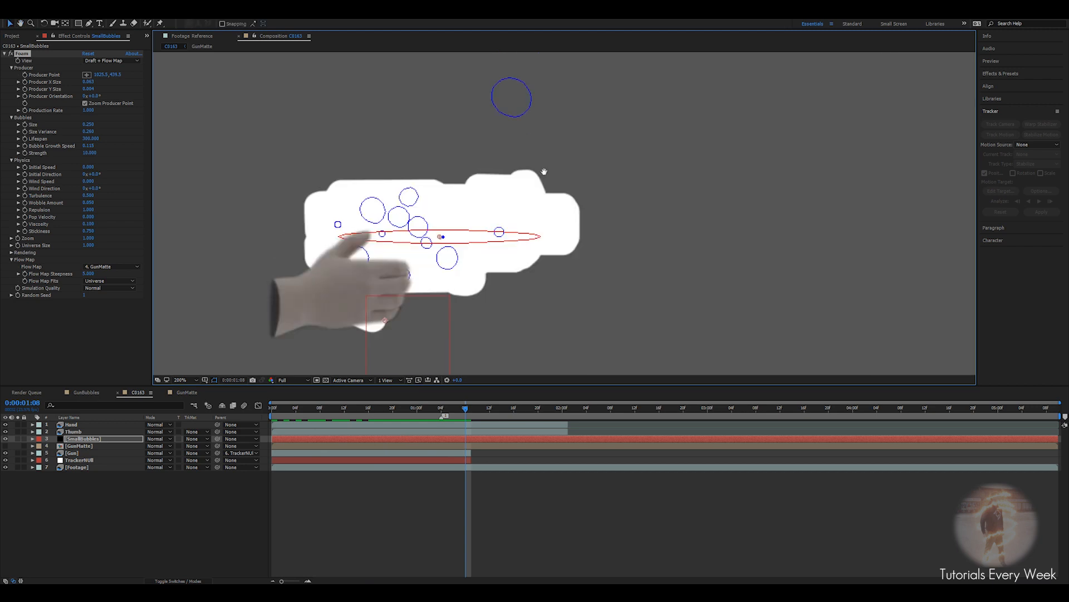
click(89, 274)
text(10)
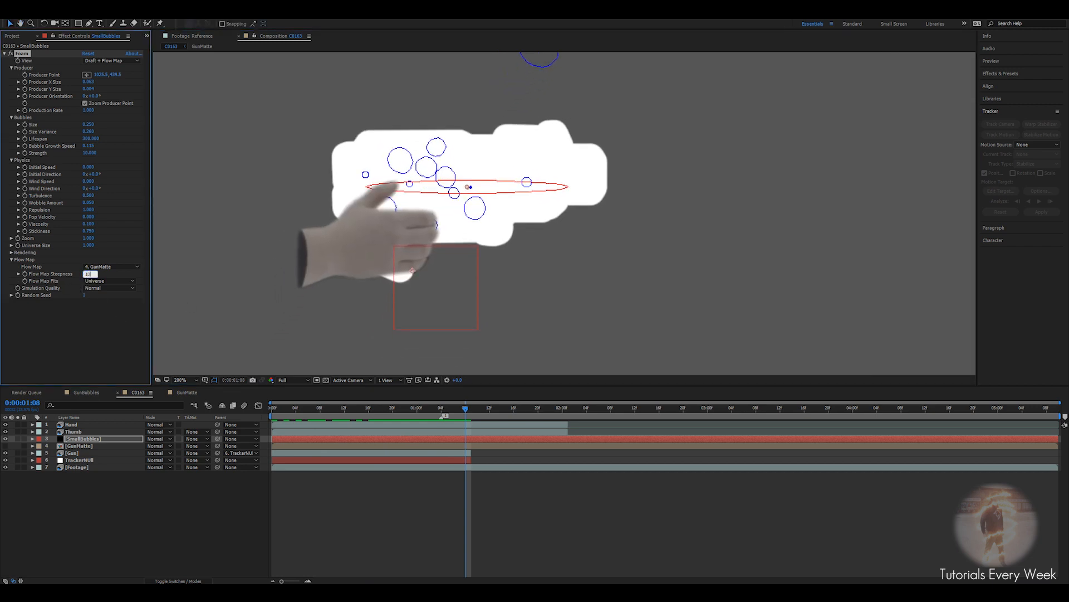
text(0)
key(Return)
drag(422, 233, 417, 236)
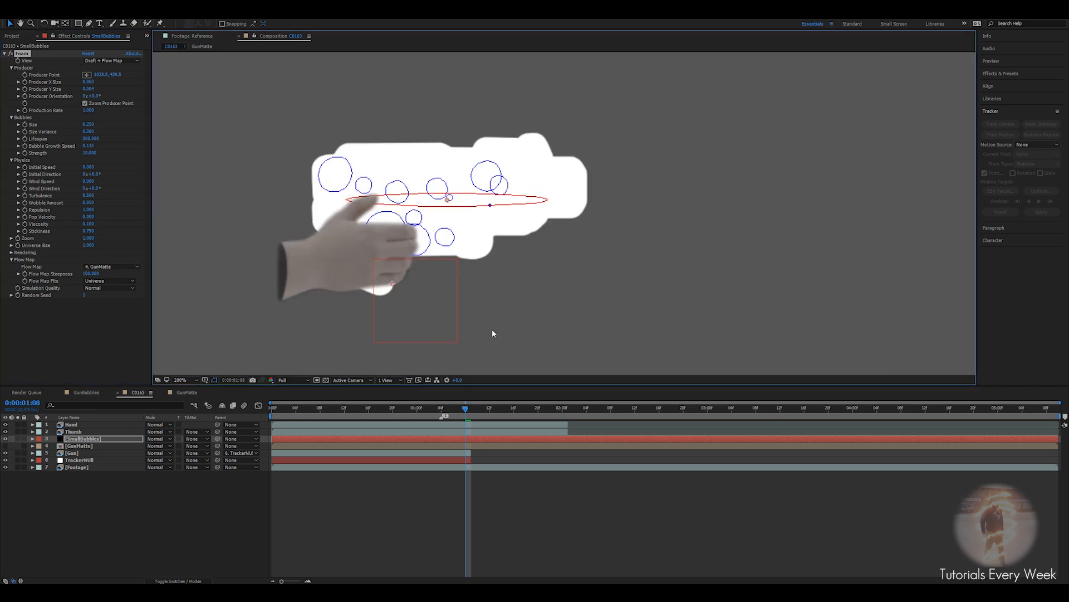
Preview the bubbles up to 0:00:01:09 and set Foam's Simulation Quality to Intense
click(477, 410)
mouse_move(477, 411)
mouse_down()
mouse_move(625, 409)
mouse_move(472, 411)
mouse_up()
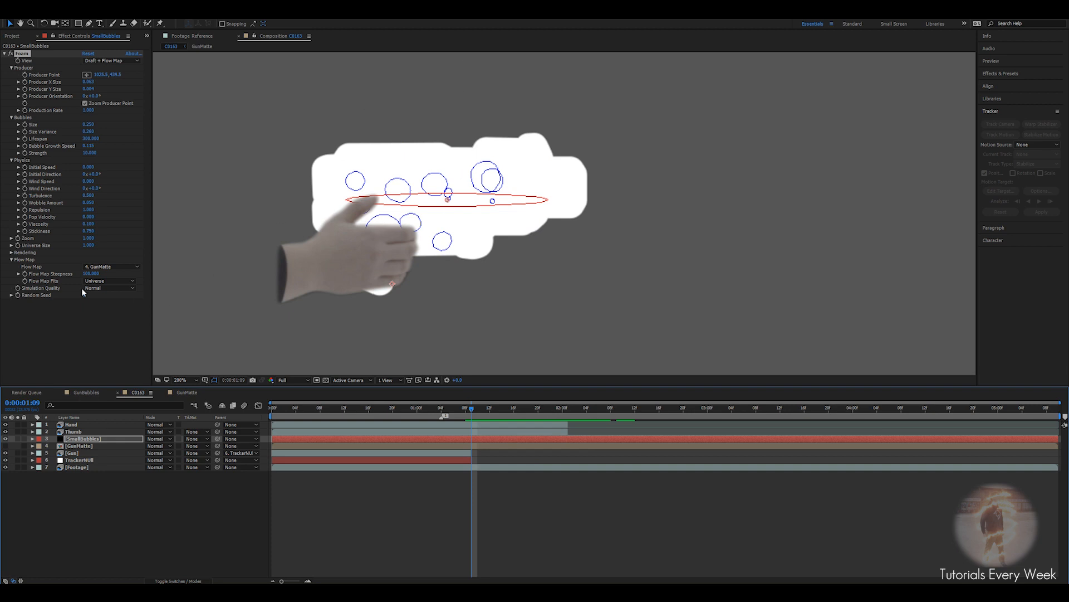
click(98, 289)
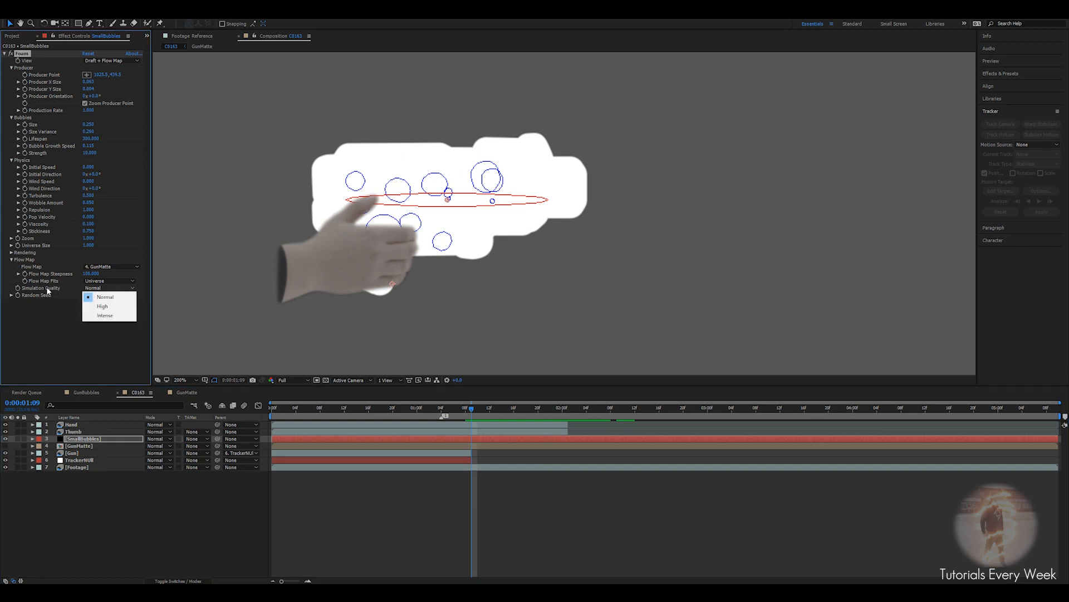
click(106, 314)
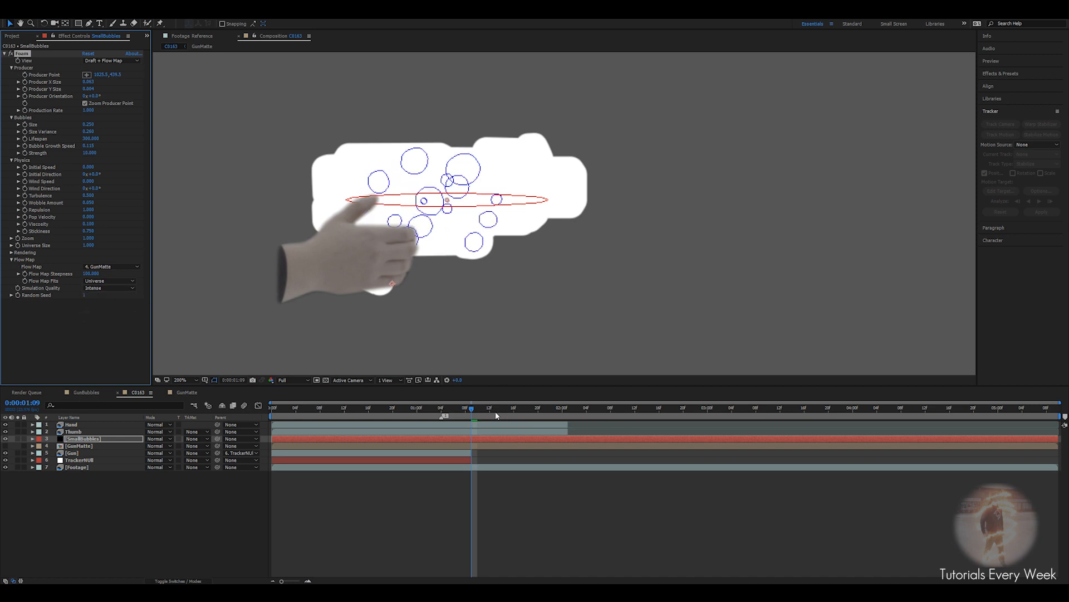
Scrub through the bubble motion and set Foam's Viscosity to about 2.18 and Wobble Amount to about 0.04
click(472, 412)
mouse_move(472, 414)
mouse_down()
mouse_move(411, 413)
mouse_move(488, 411)
mouse_up()
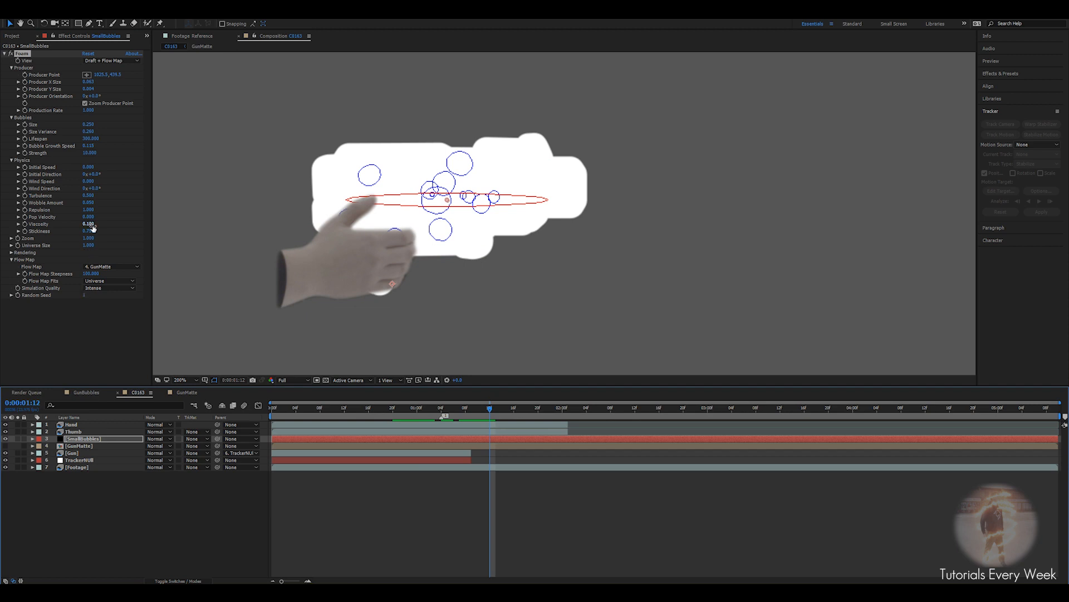
drag(93, 225, 179, 225)
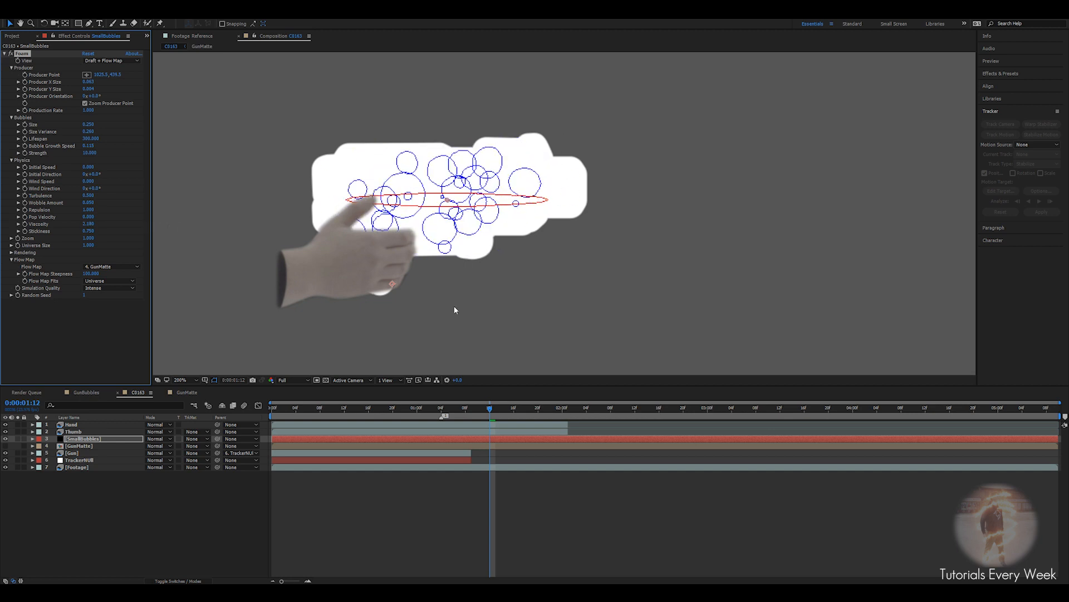
drag(495, 409, 544, 406)
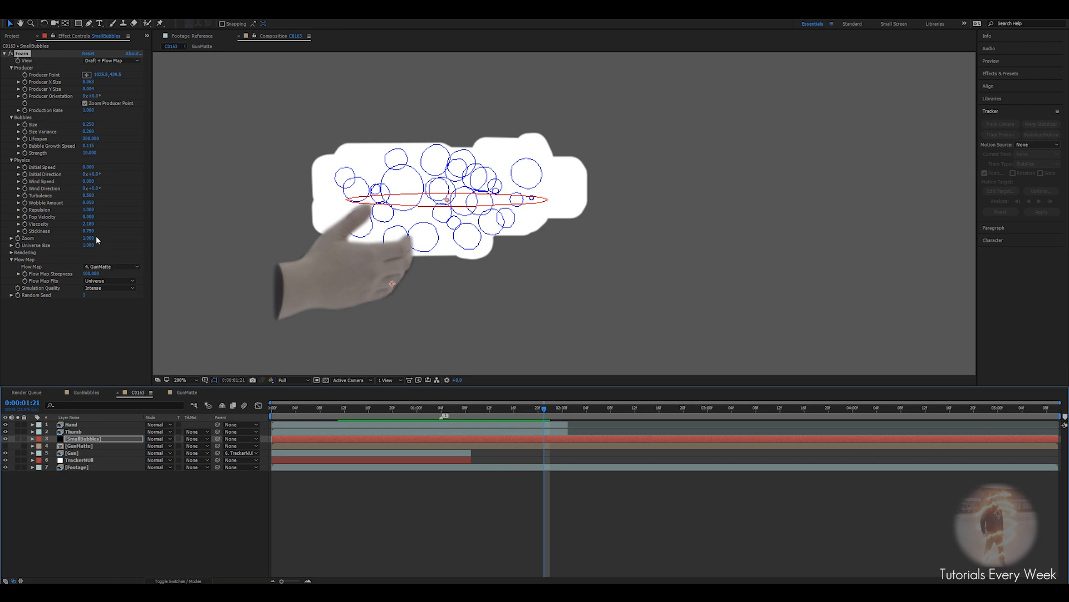
drag(91, 204, 87, 203)
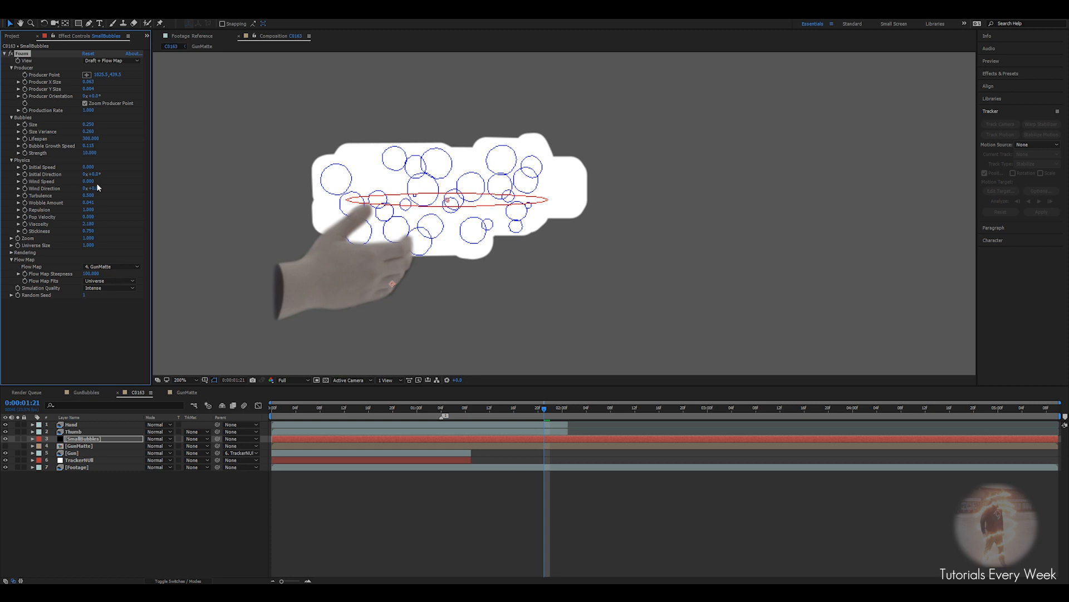
Move the playhead to 0:00:01:00 and set Foam's Production Rate to 6
drag(545, 409, 444, 416)
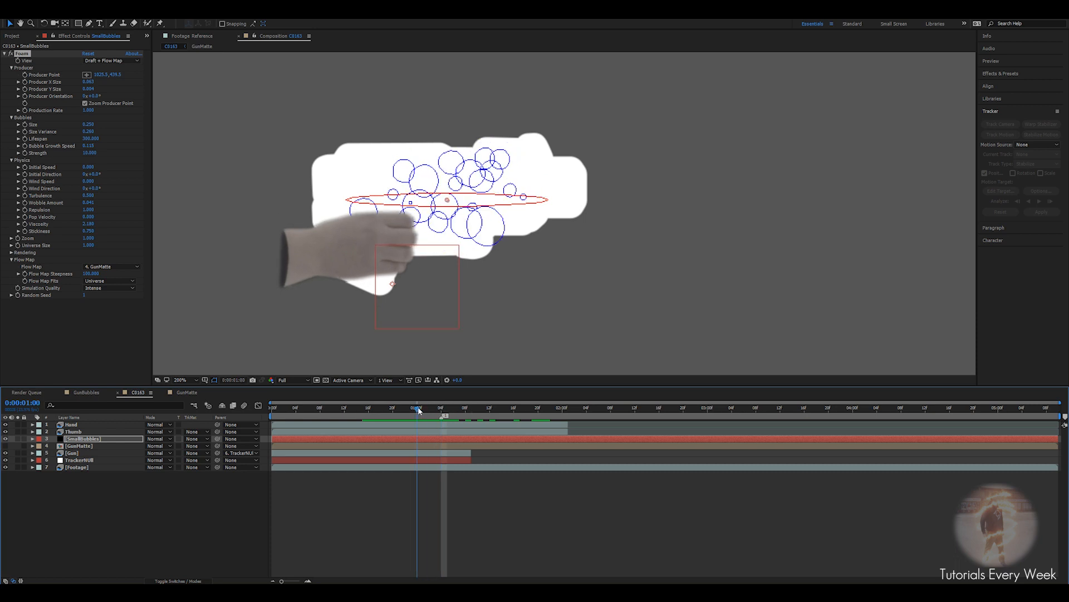
click(88, 110)
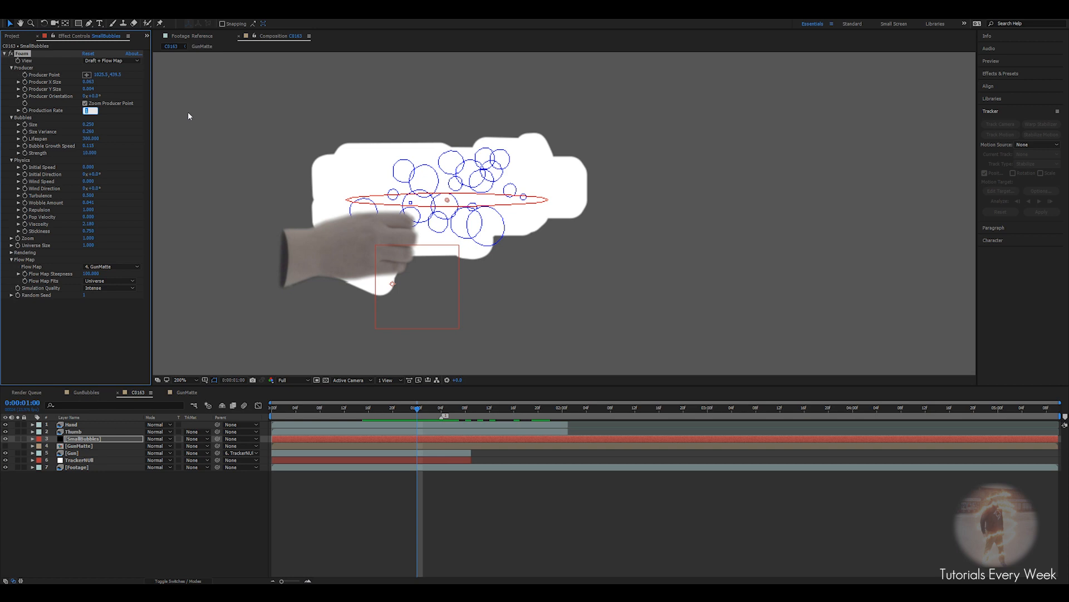
text(6)
key(Return)
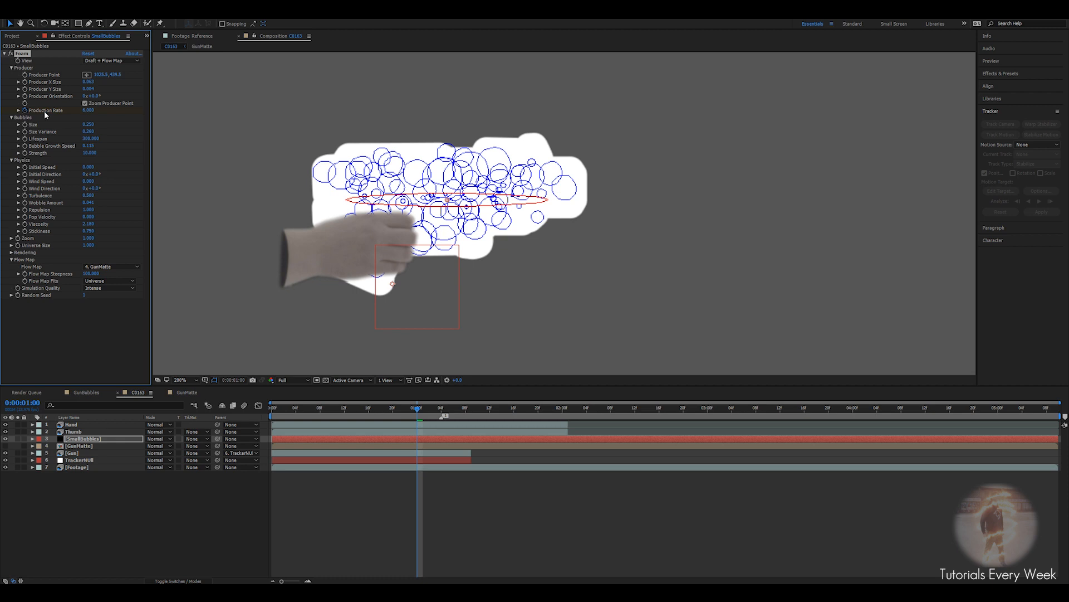
Keyframe Foam's Production Rate to 0 at 0:00:01:01 and preview the bubbles with the SmallBubbles keyframes shown
key(Page_Down)
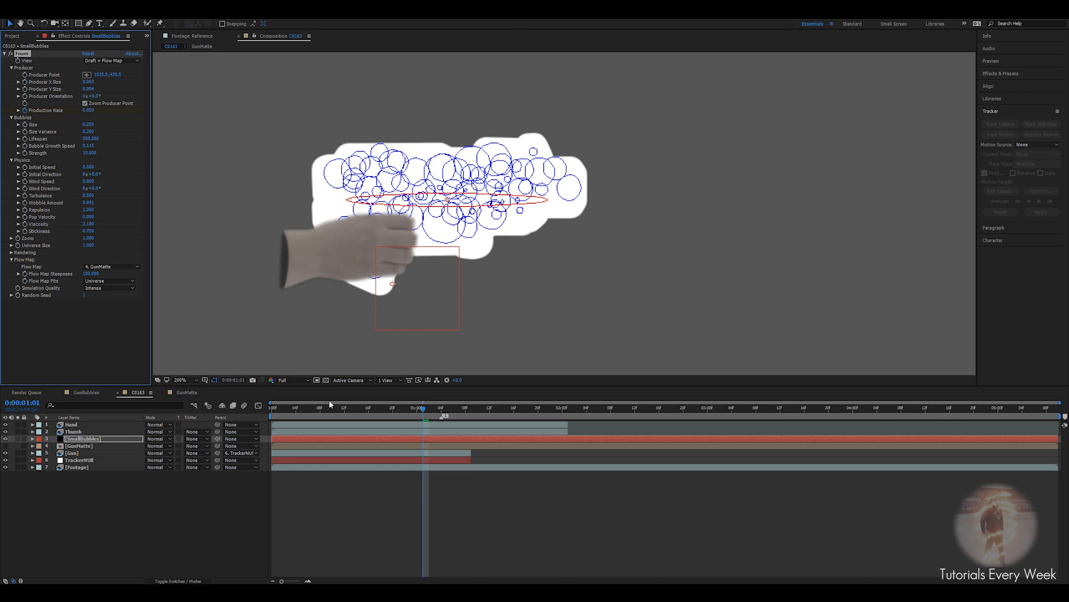
key(u)
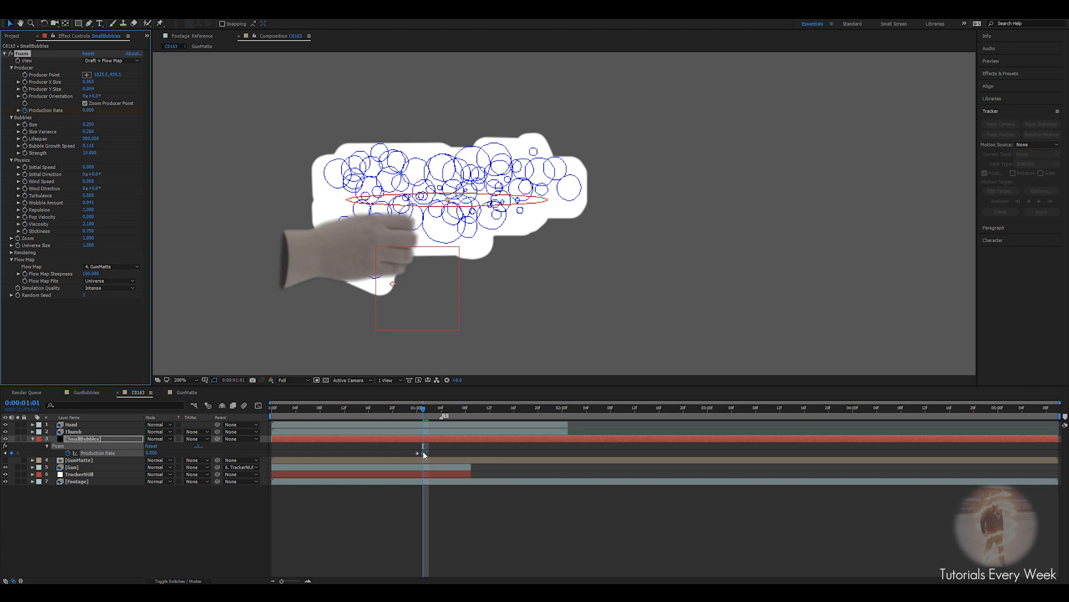
key(space)
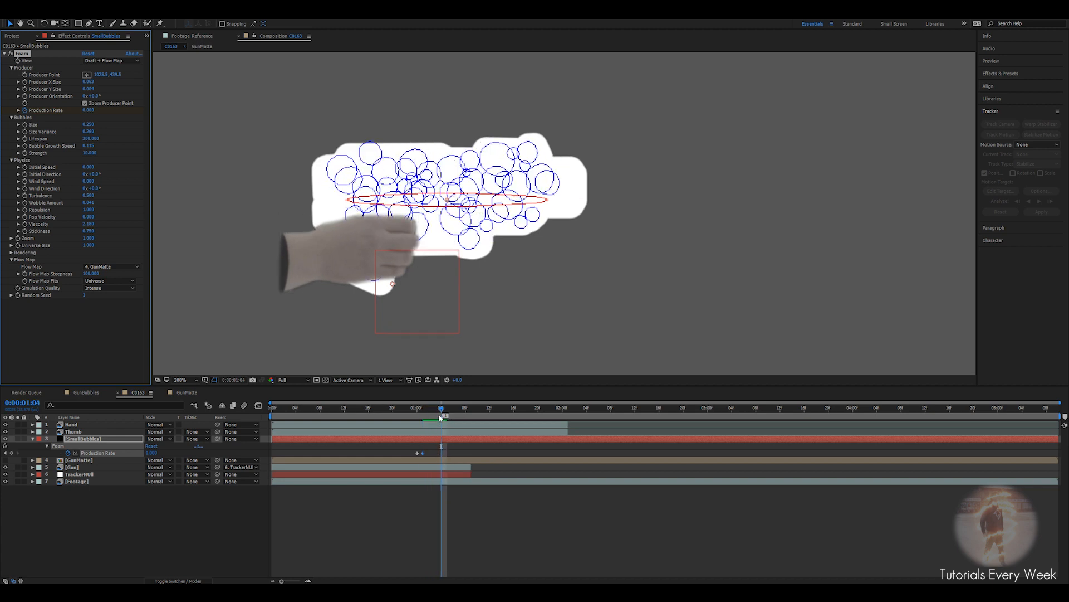
Start animating Foam's Flow Map Steepness at 0:00:01:01 and set it to 0 at 0:00:01:12
drag(441, 446, 423, 419)
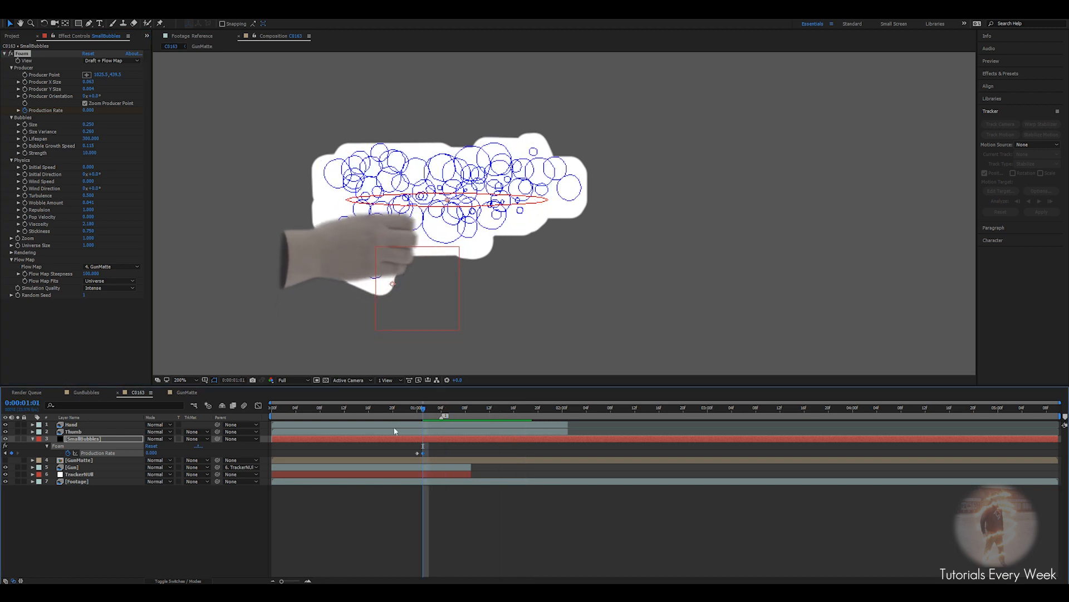
click(424, 443)
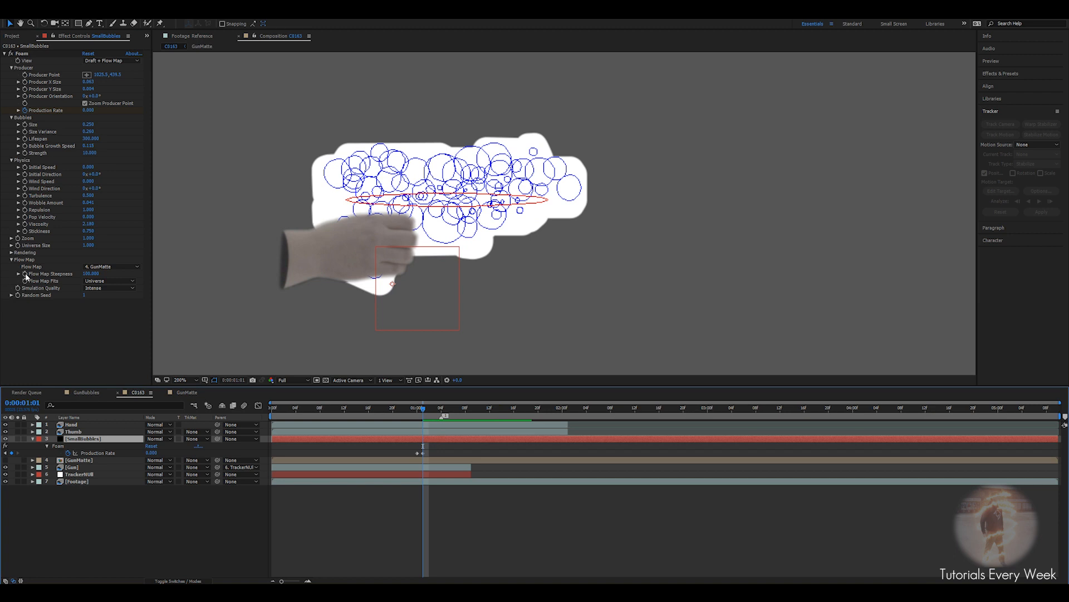
click(43, 276)
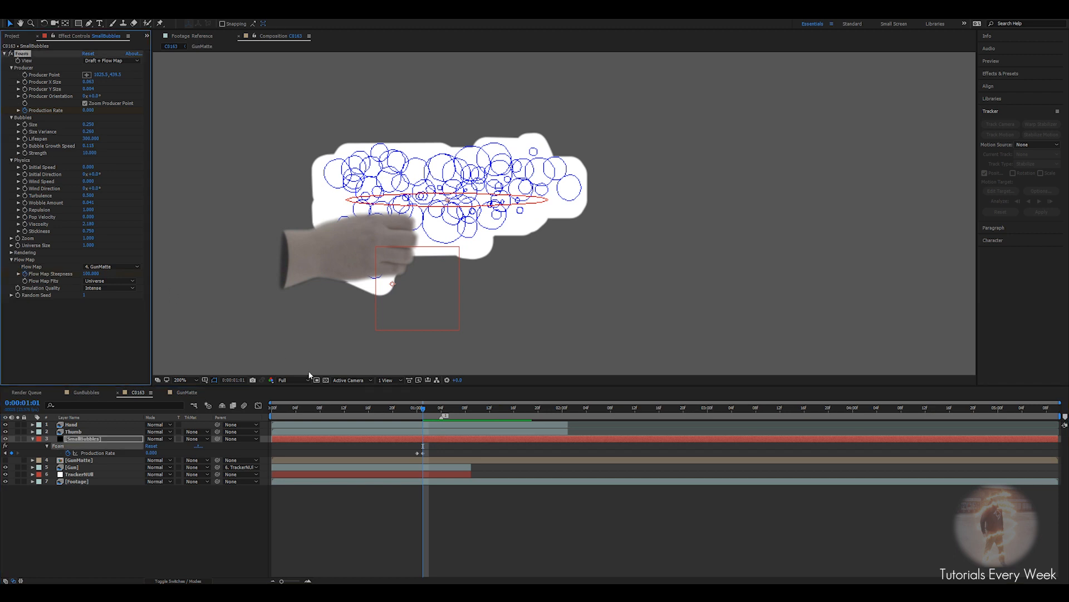
drag(428, 415, 490, 413)
click(90, 273)
text(00)
key(Return)
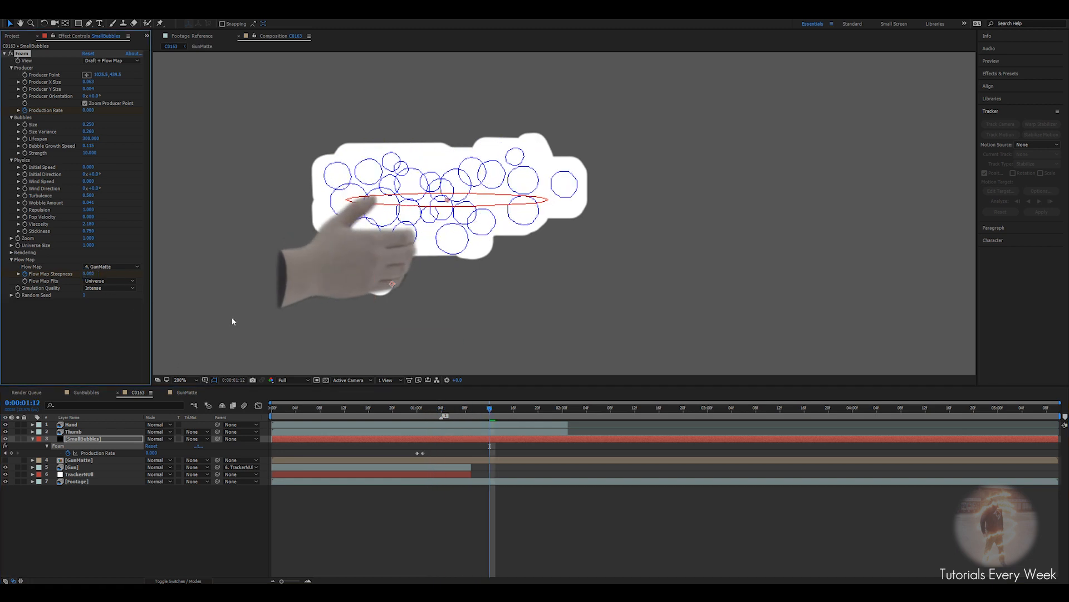
Show the SmallBubbles keyframes, move the first Flow Map Steepness keyframe to 0:00:01:02 and easy-ease both steepness keyframes
key(u)
key(u)
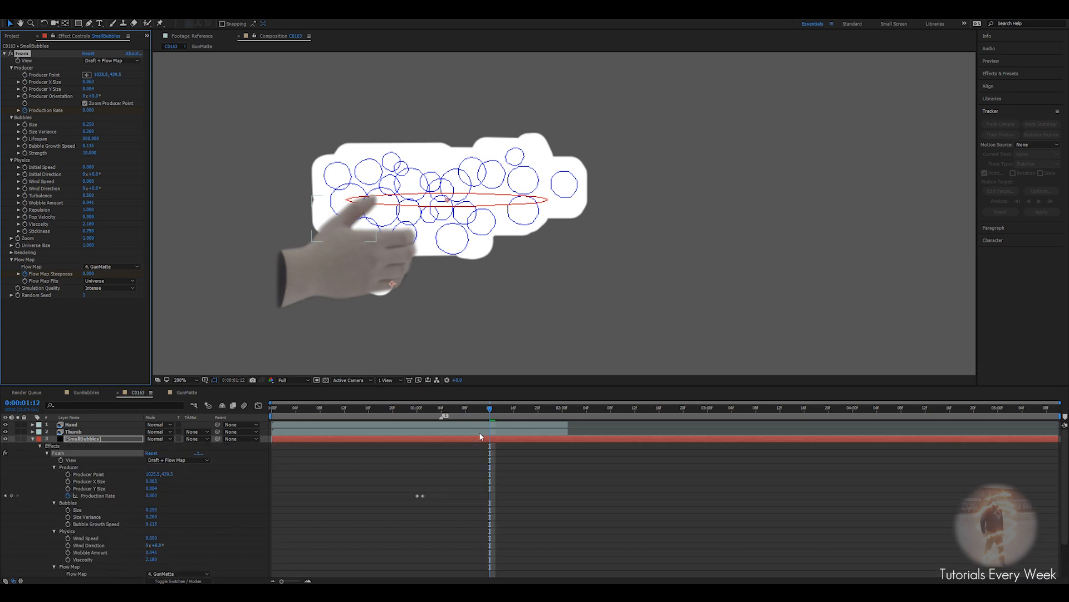
click(476, 437)
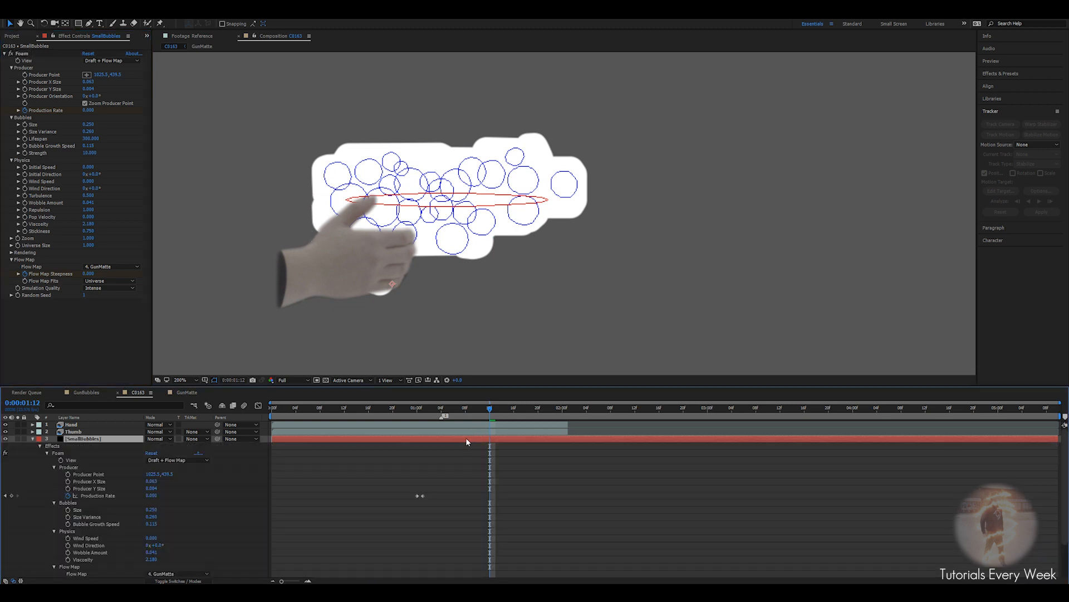
scroll(466, 437, down, 2)
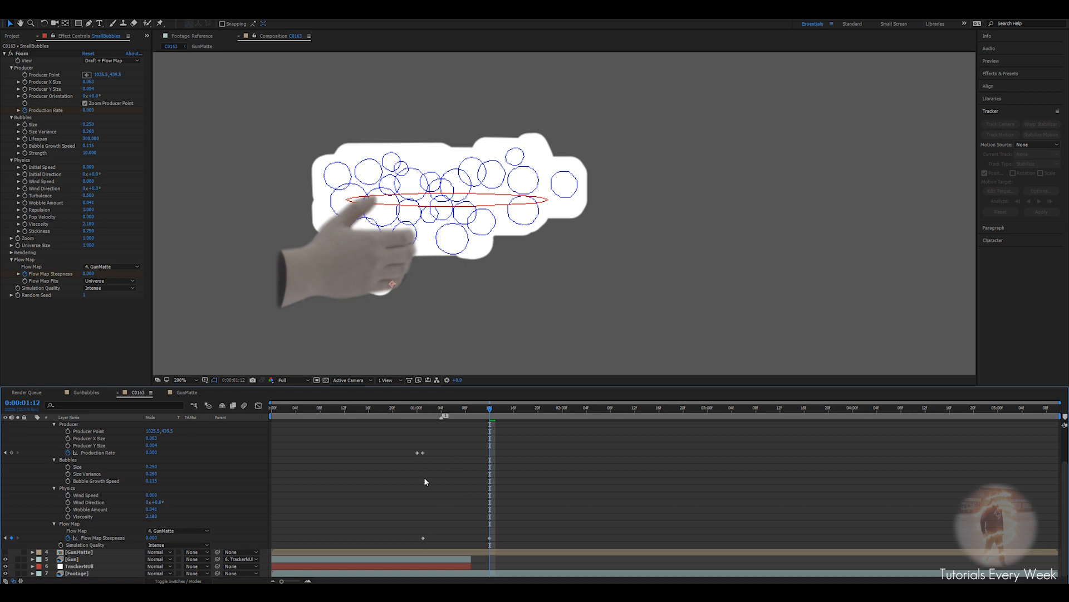
scroll(438, 478, up, 2)
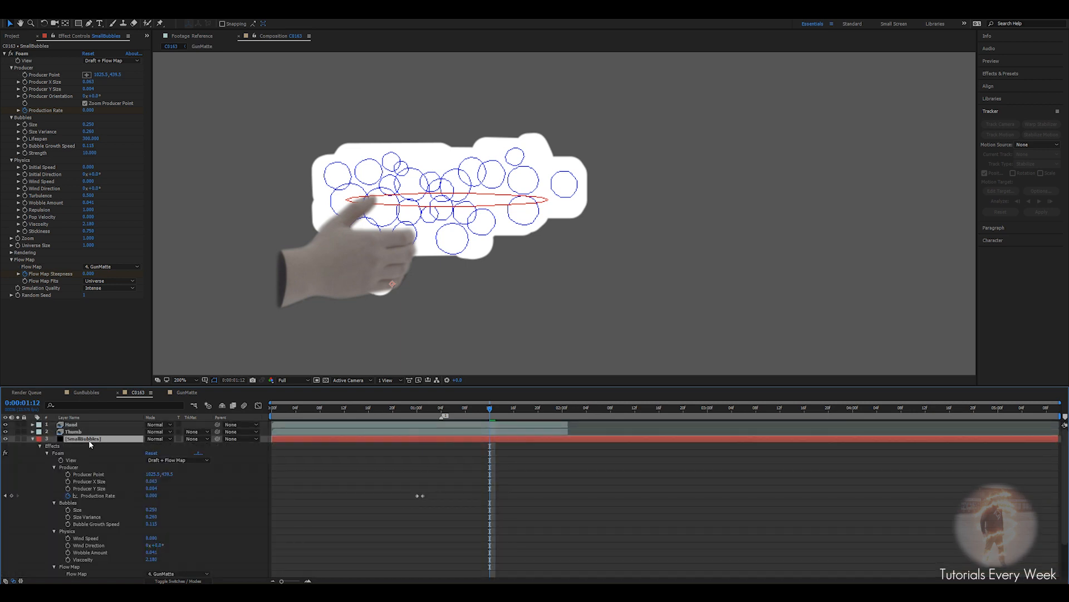
key(u)
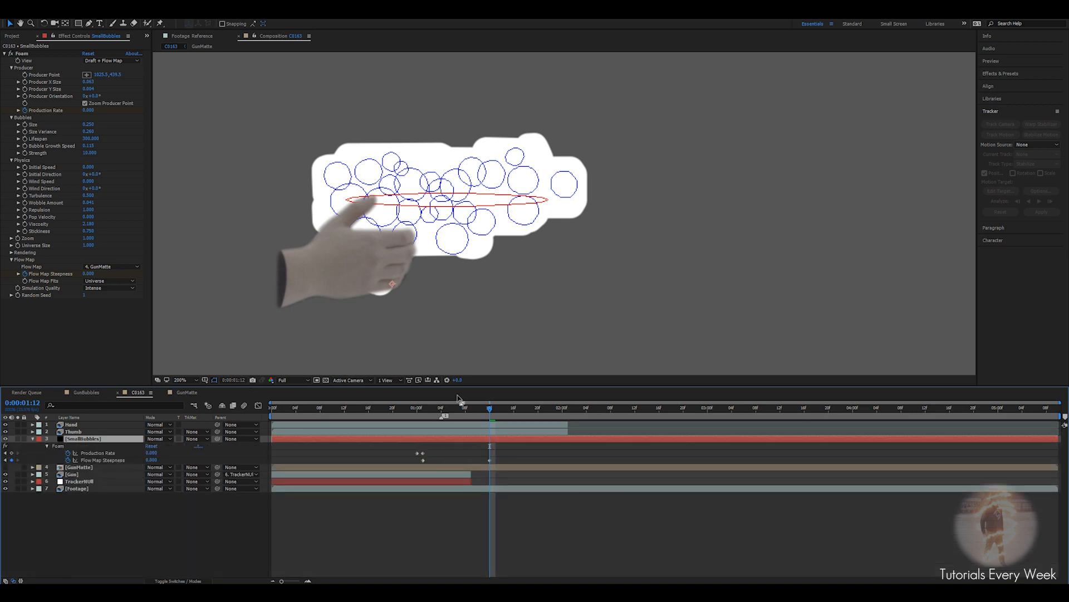
drag(423, 460, 499, 463)
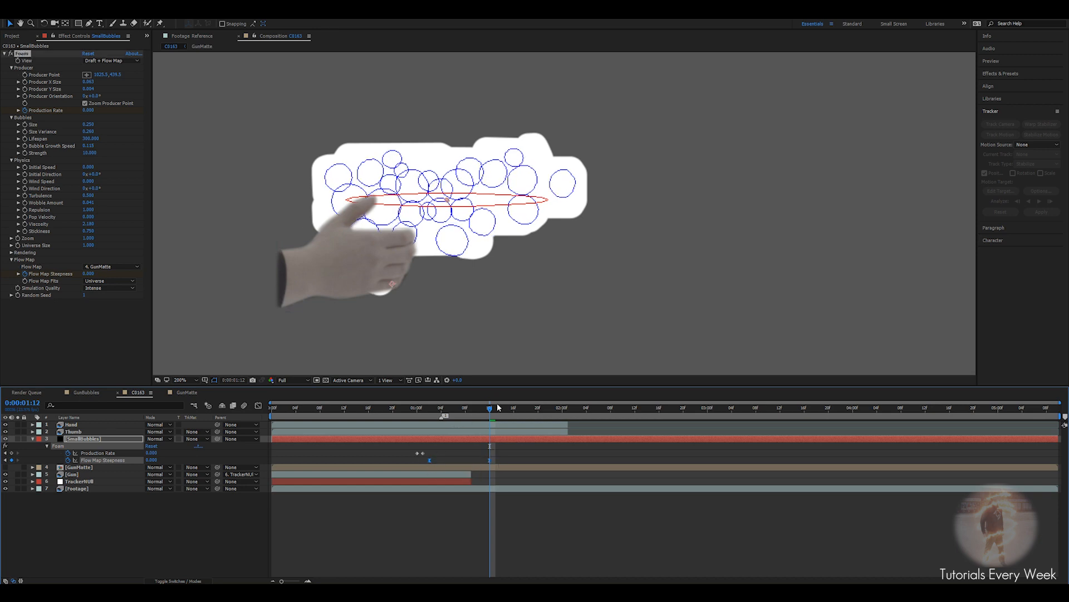
Start animating Foam's Wind Speed at 0:00:01:02 and set it to 1 at 0:00:01:12
drag(485, 407, 432, 433)
click(430, 460)
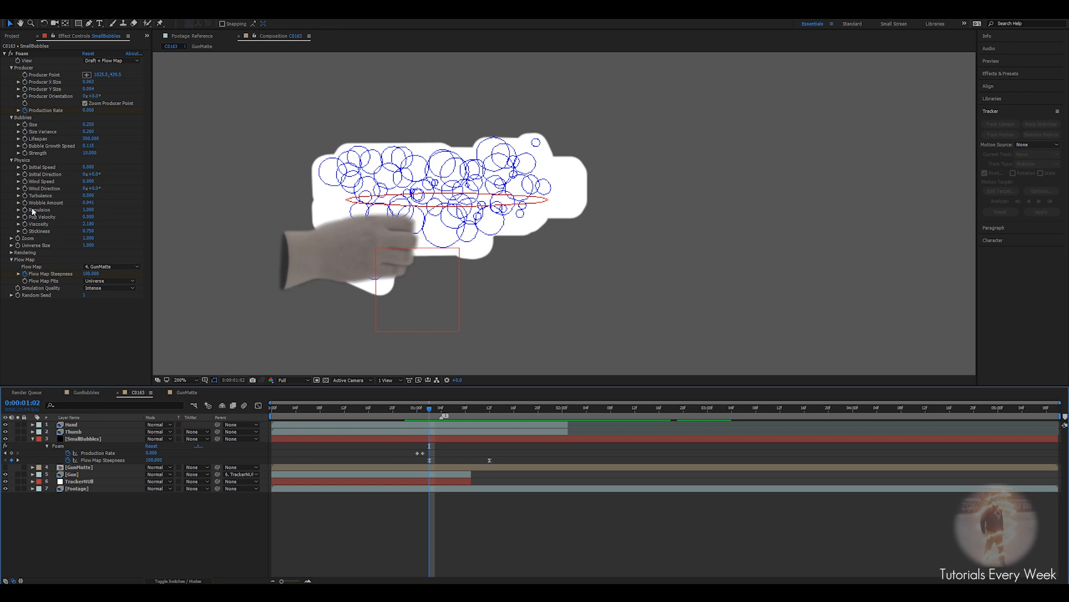
click(24, 181)
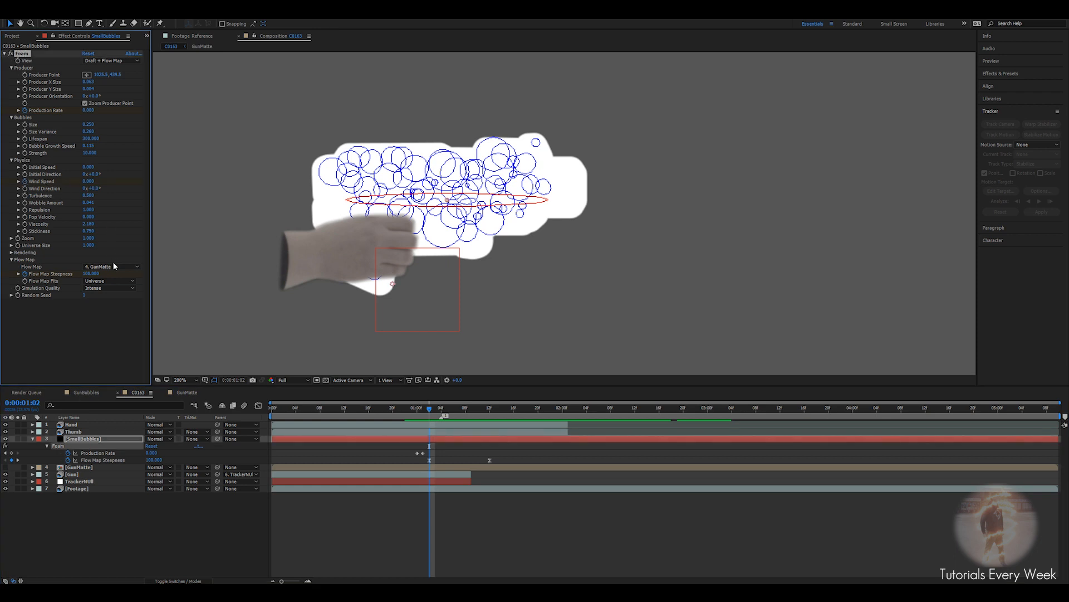
click(489, 409)
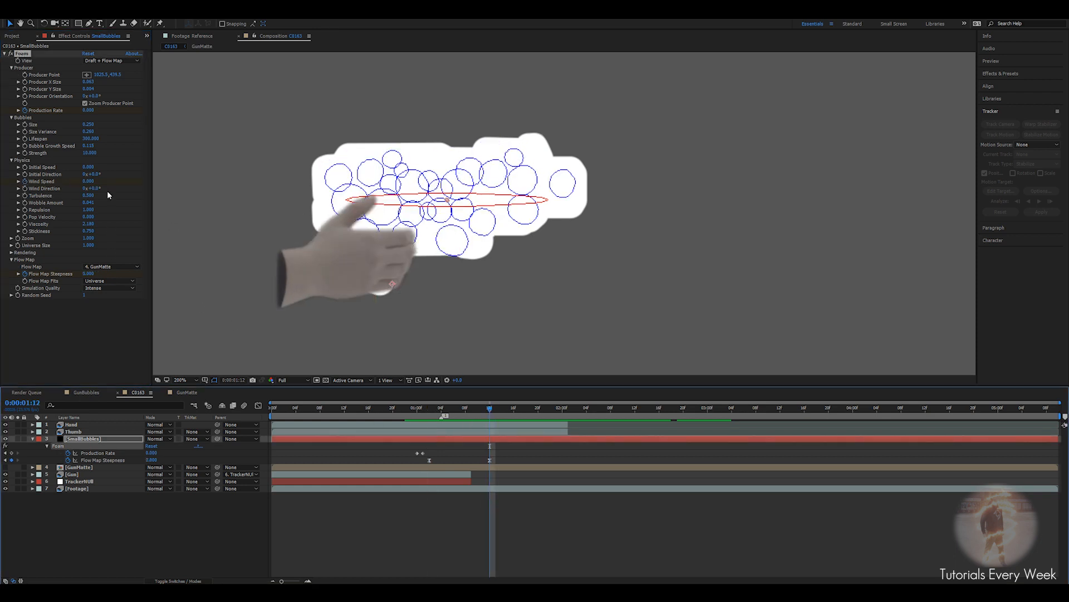
click(94, 181)
text(1)
key(Return)
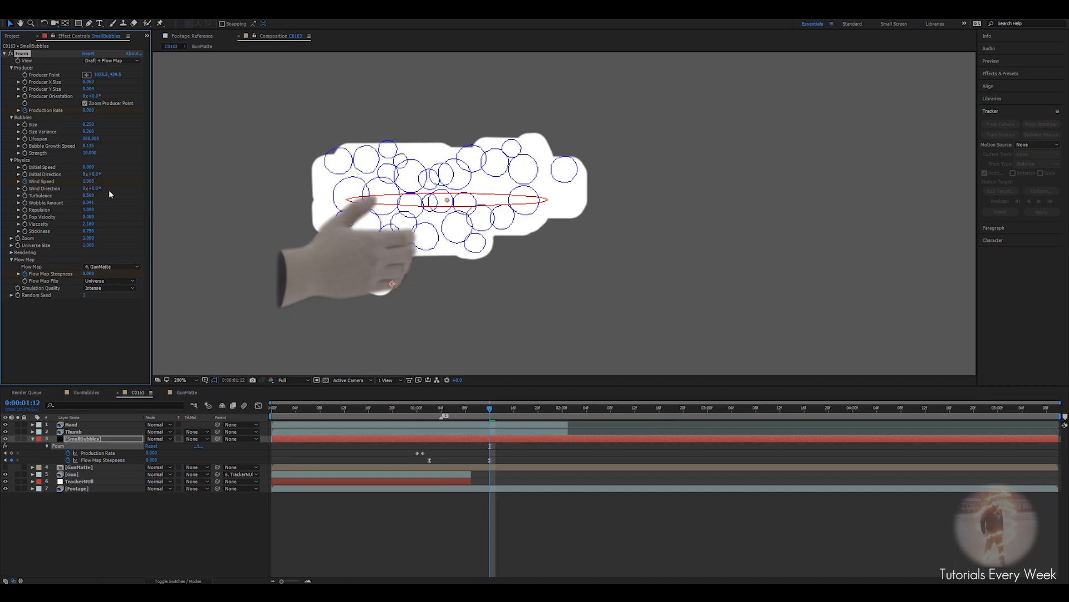
List only the keyframed Foam properties of the SmallBubbles layer, including Wind Speed, in the timeline
key(u)
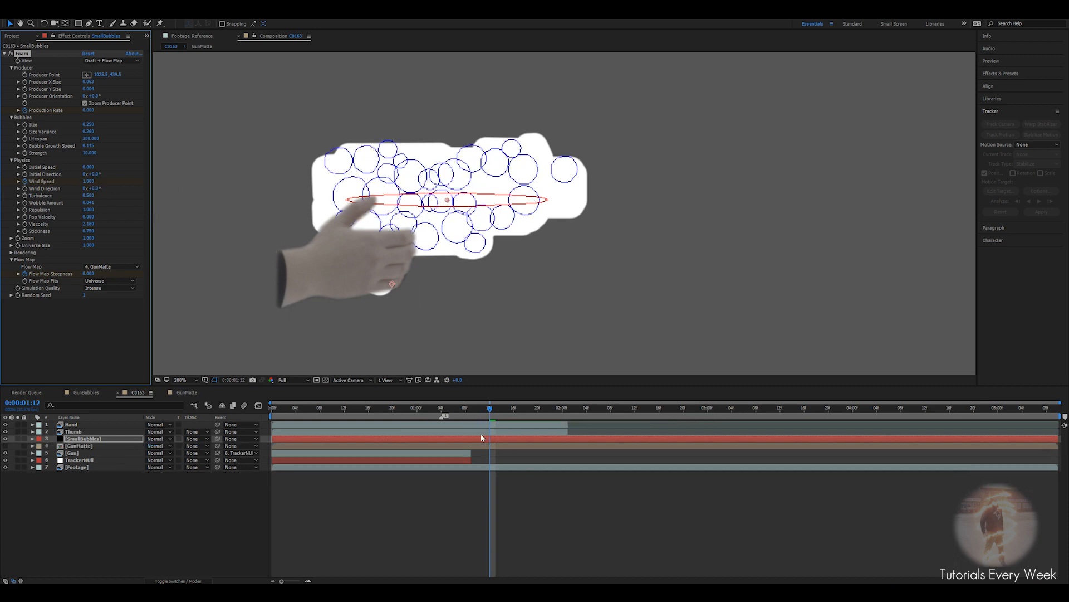
key(u)
key(u)
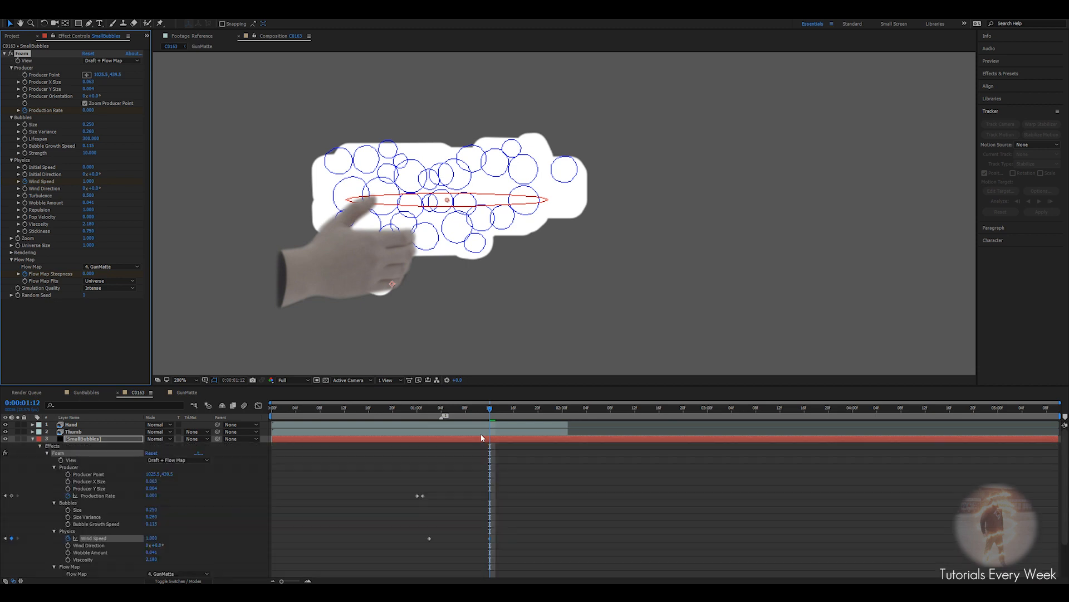
click(31, 439)
key(u)
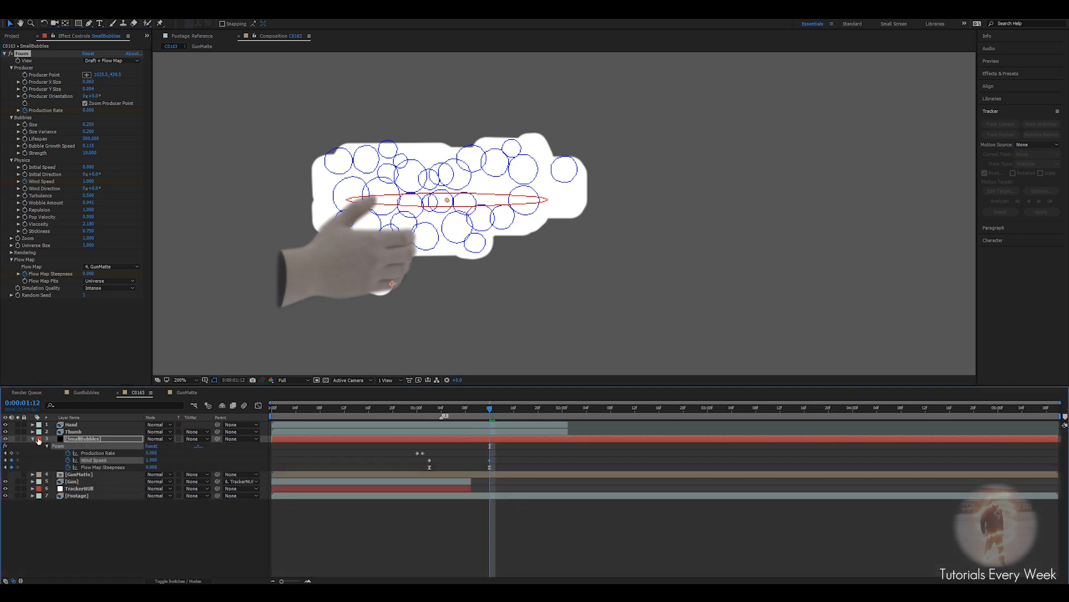
Move the playhead to 0:00:01:04 and trim the start of the SmallBubbles layer to 0:00:01:02
drag(461, 408, 442, 425)
scroll(524, 205, down, 2)
scroll(518, 198, up, 1)
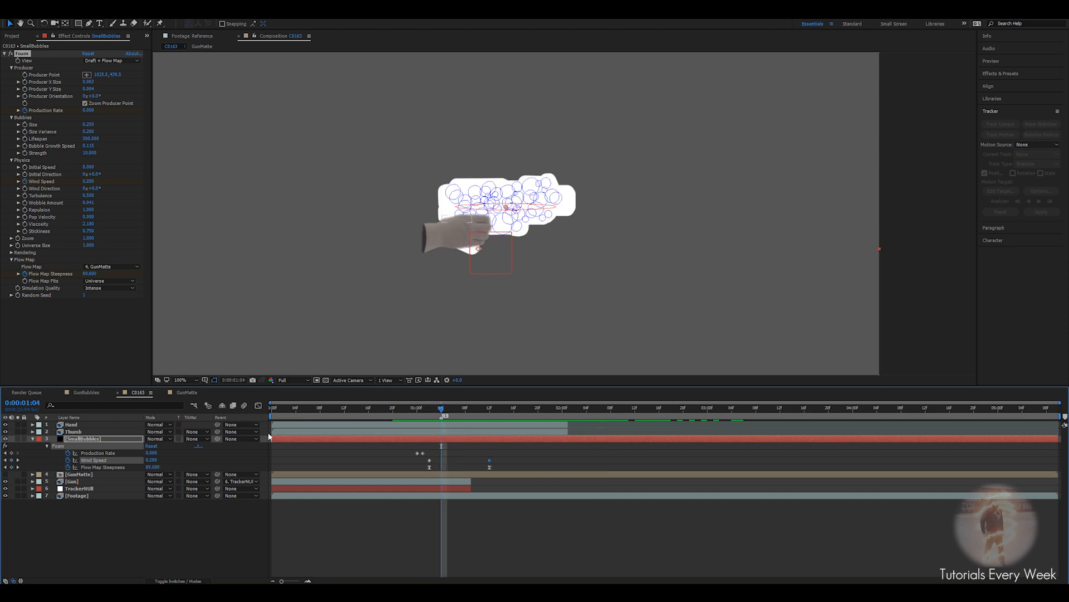
drag(273, 439, 431, 444)
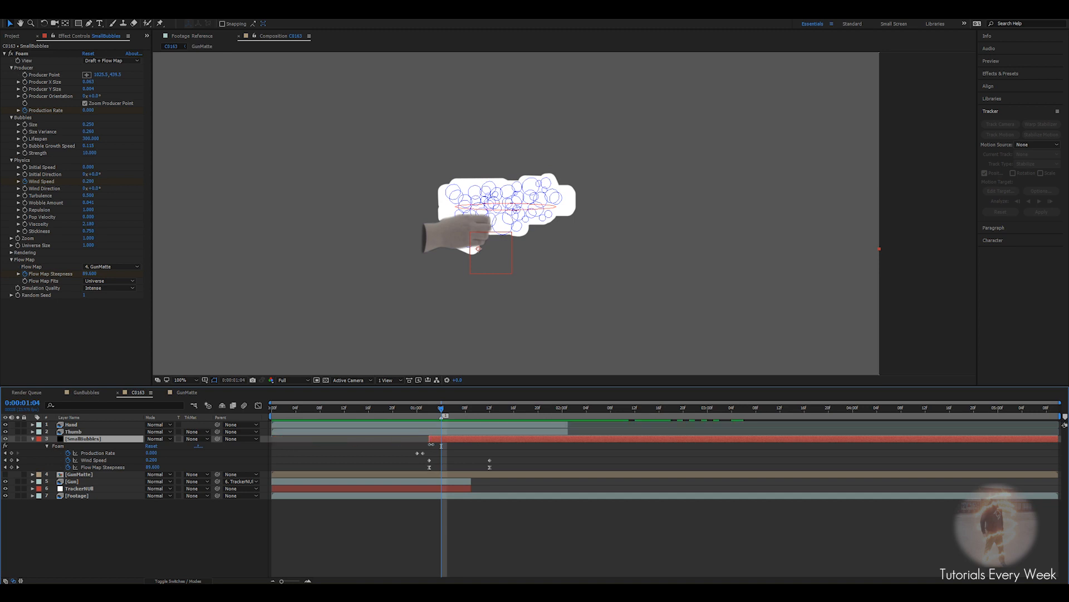
Examine frame by frame how the bubbles leave the gun shape between 0:00:01:04 and 0:00:01:13
key(Page_Down)
key(Page_Down)
key(Page_Down)
key(Page_Down)
key(Page_Down)
key(Page_Down)
key(Page_Down)
key(Page_Down)
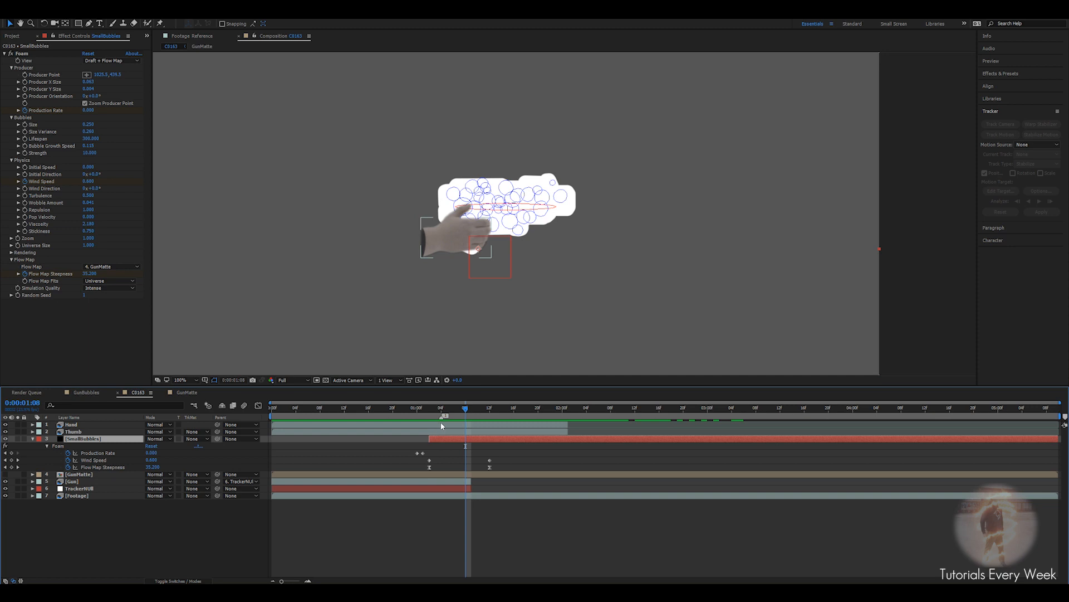
key(Page_Up)
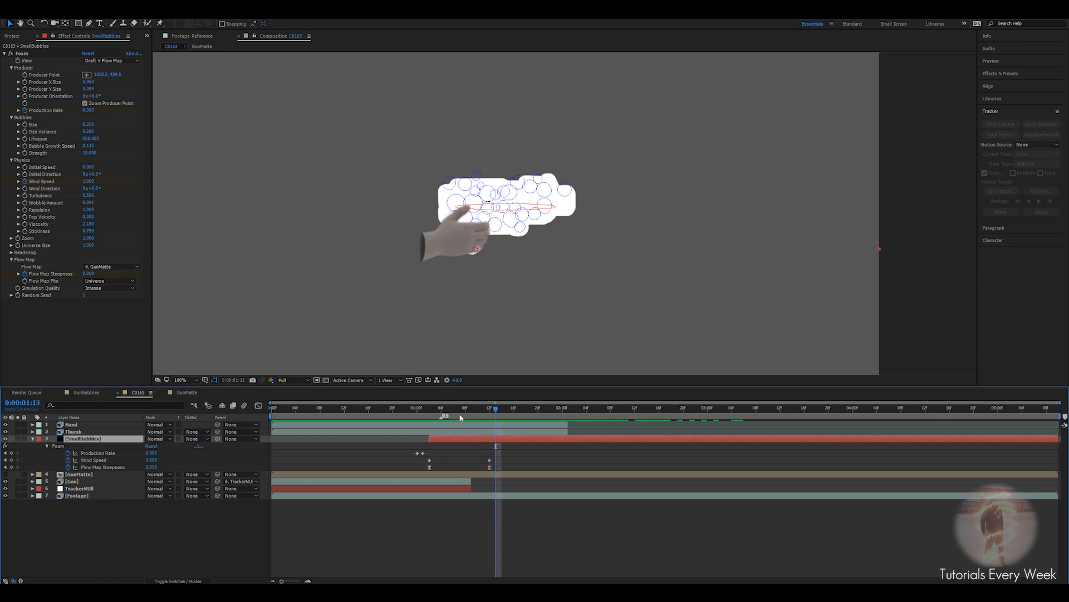
drag(482, 410, 440, 409)
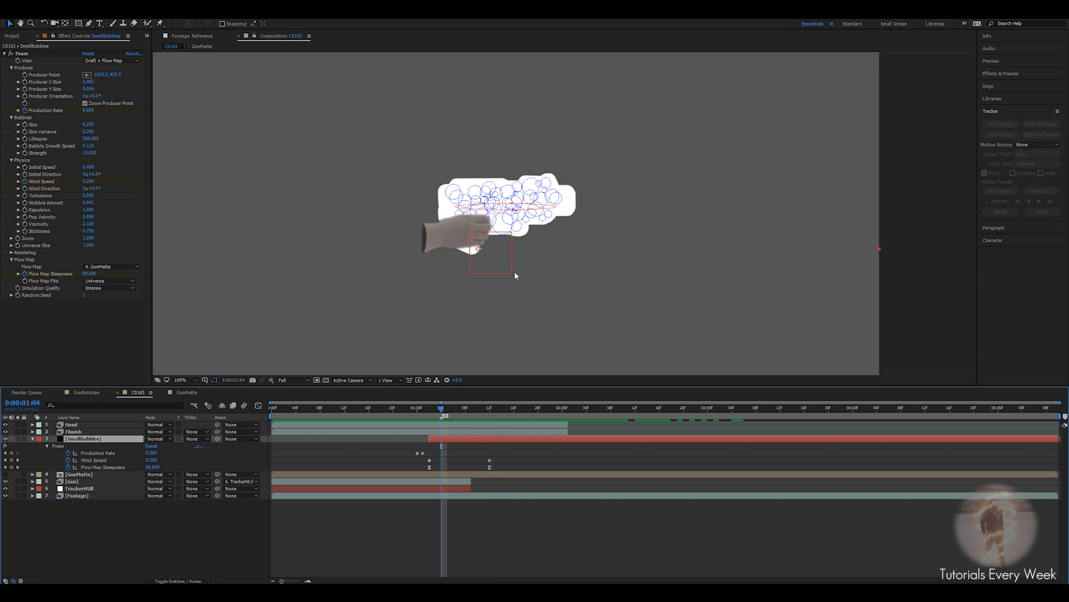
scroll(515, 200, up, 2)
key(Page_Down)
key(Page_Down)
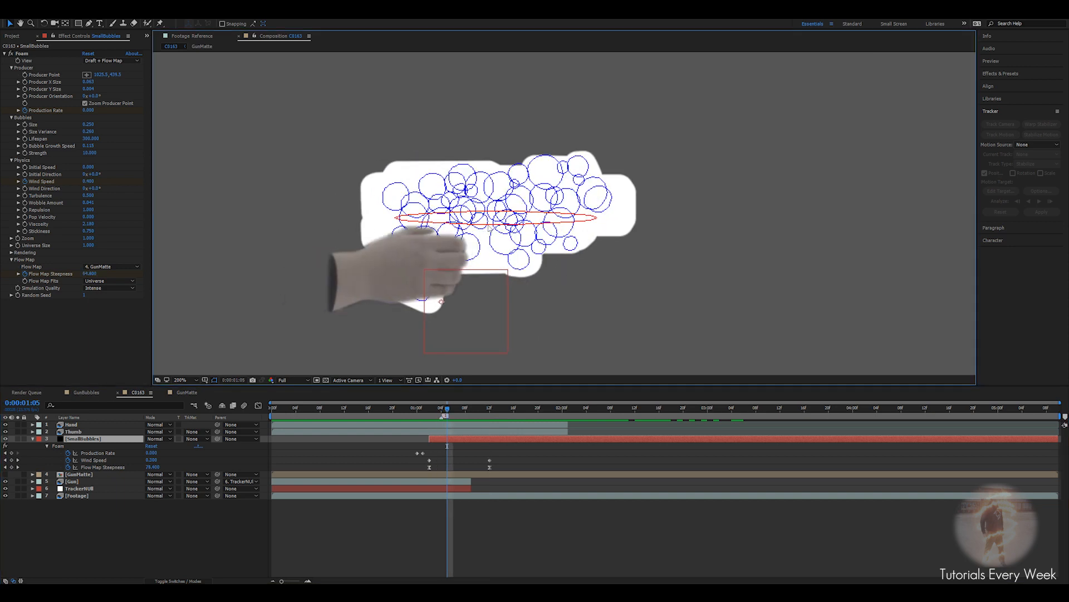
key(Page_Up)
key(Page_Up)
Shift both Production Rate keyframes two frames earlier and trim the start of the SmallBubbles layer to 0:00:01:04
mouse_move(407, 449)
mouse_down()
mouse_move(425, 455)
mouse_move(410, 454)
mouse_up()
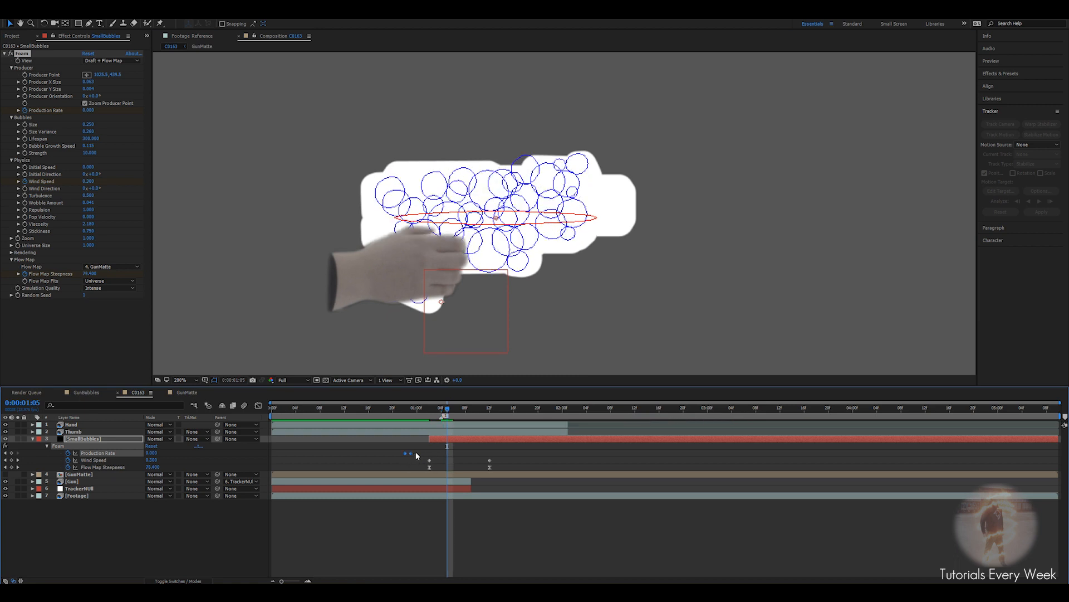
click(433, 409)
drag(432, 409, 440, 439)
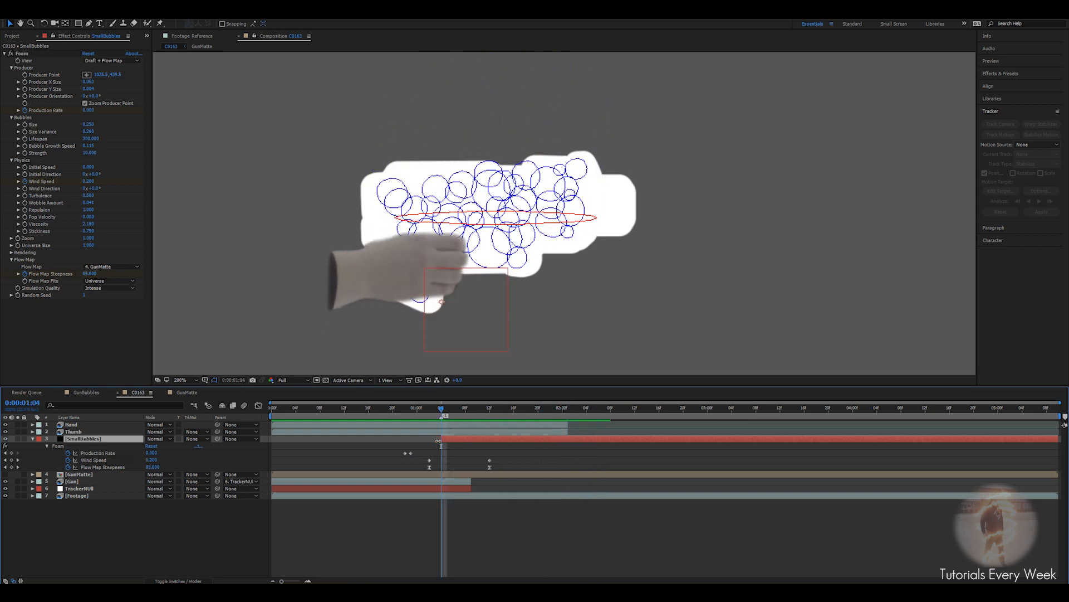
Switch Foam's View to Rendered
click(107, 62)
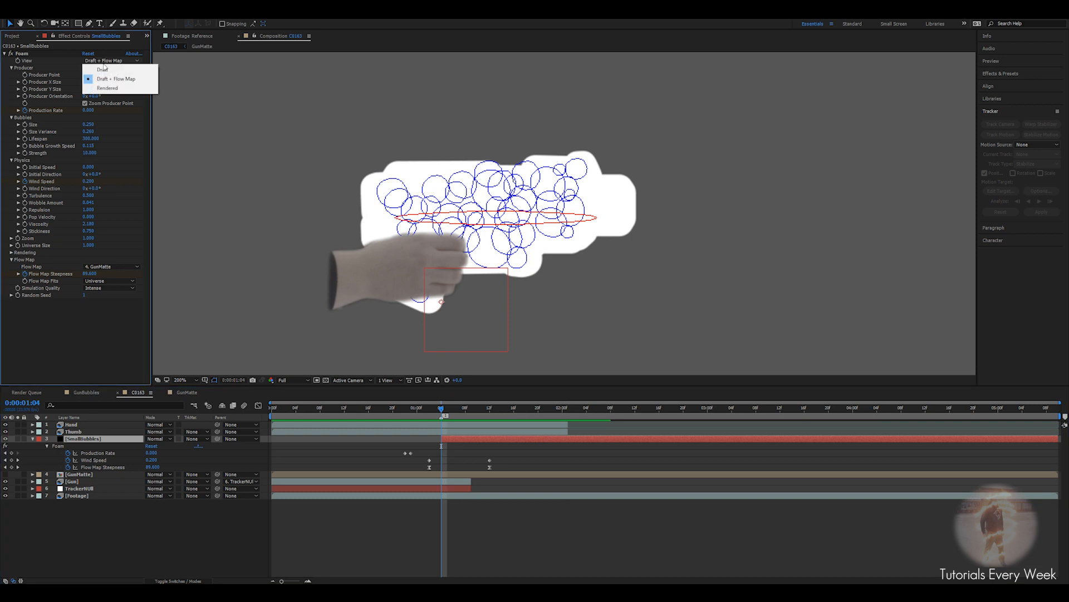
click(109, 89)
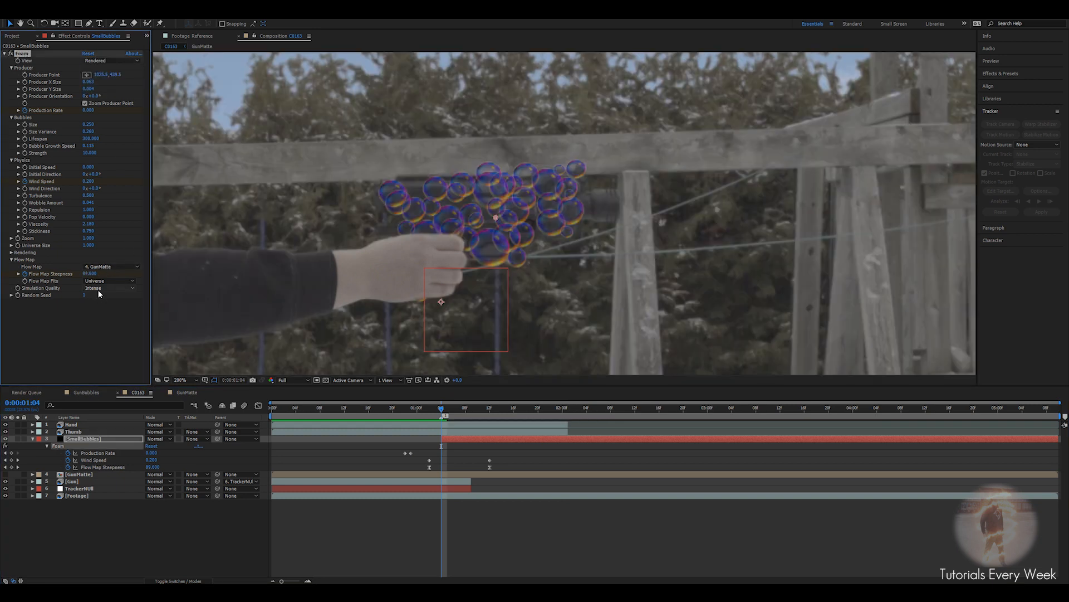
In Foam's Rendering settings, use Footage as Environment Map with Reflection Strength and Convergence at 1, and Blend Mode Solid New on top
click(11, 252)
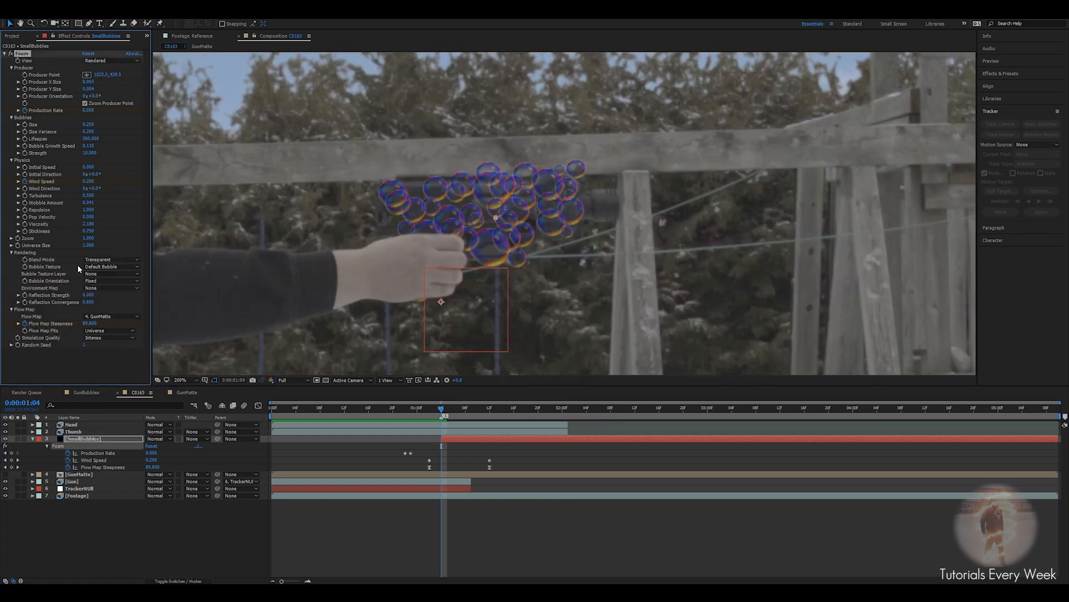
click(99, 288)
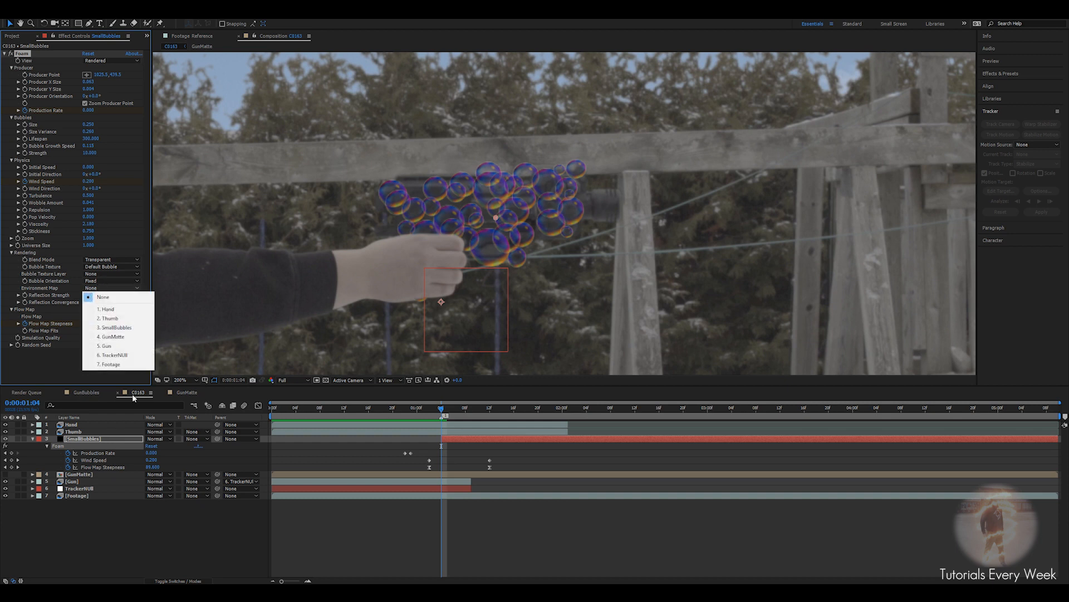
click(118, 365)
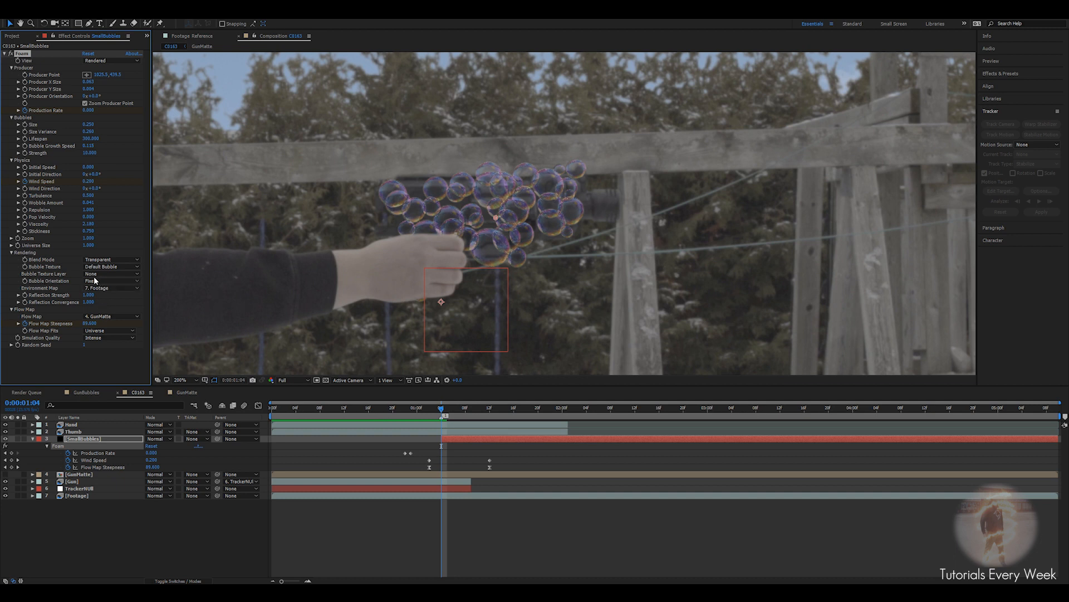
click(103, 259)
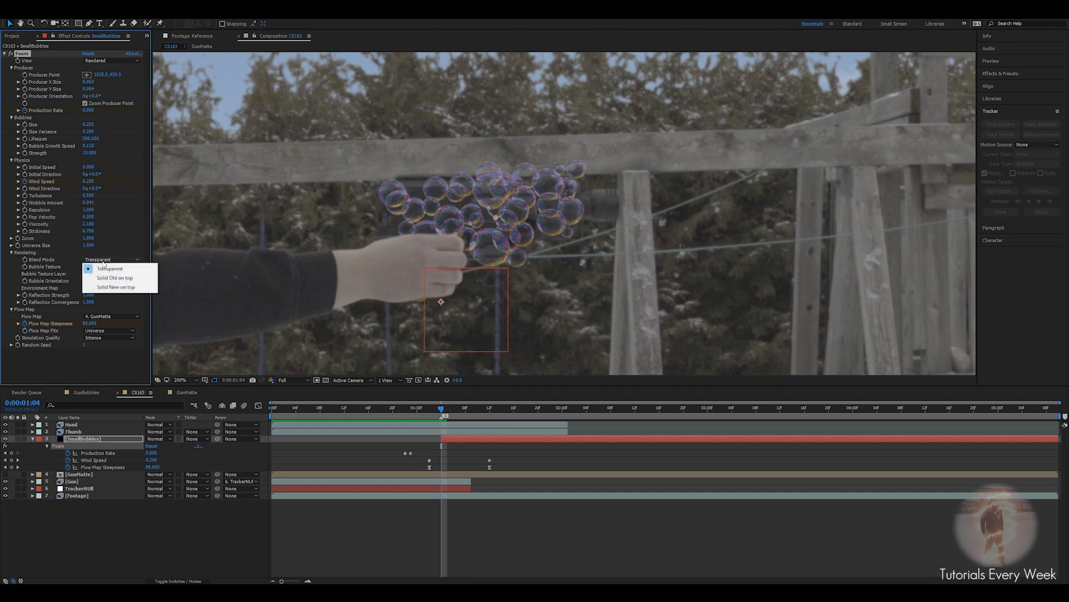
click(109, 288)
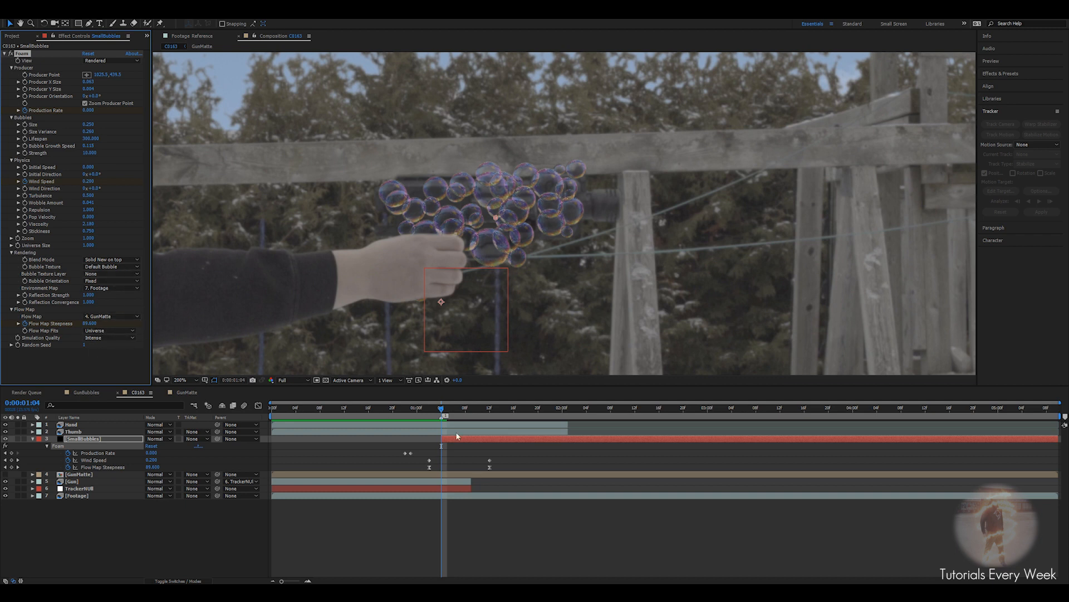
Preview the rendered bubble animation, ending back at 0:00:01:04
key(space)
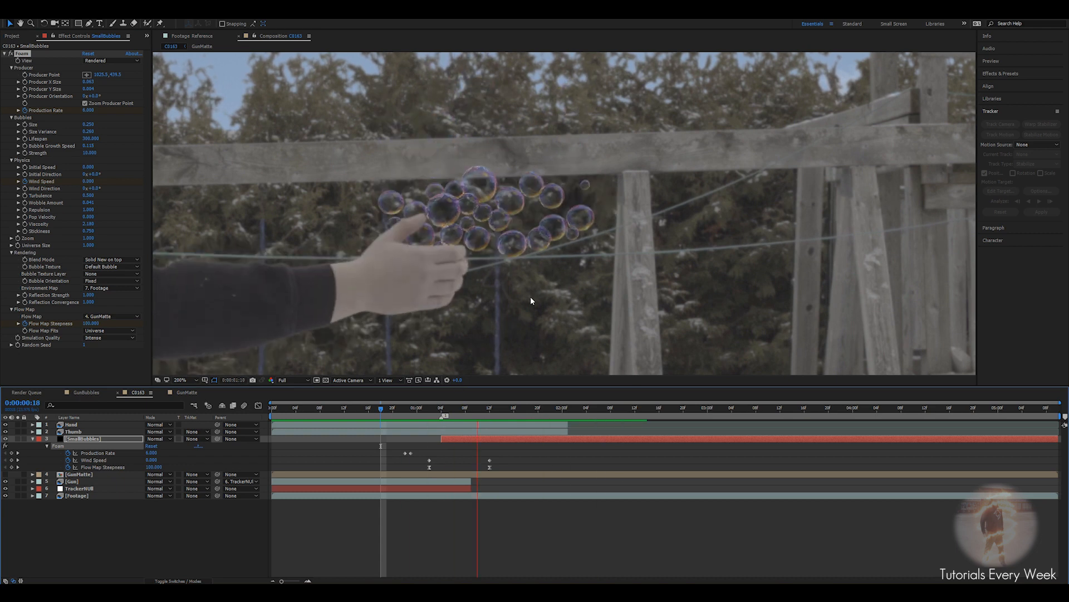
scroll(530, 299, down, 1)
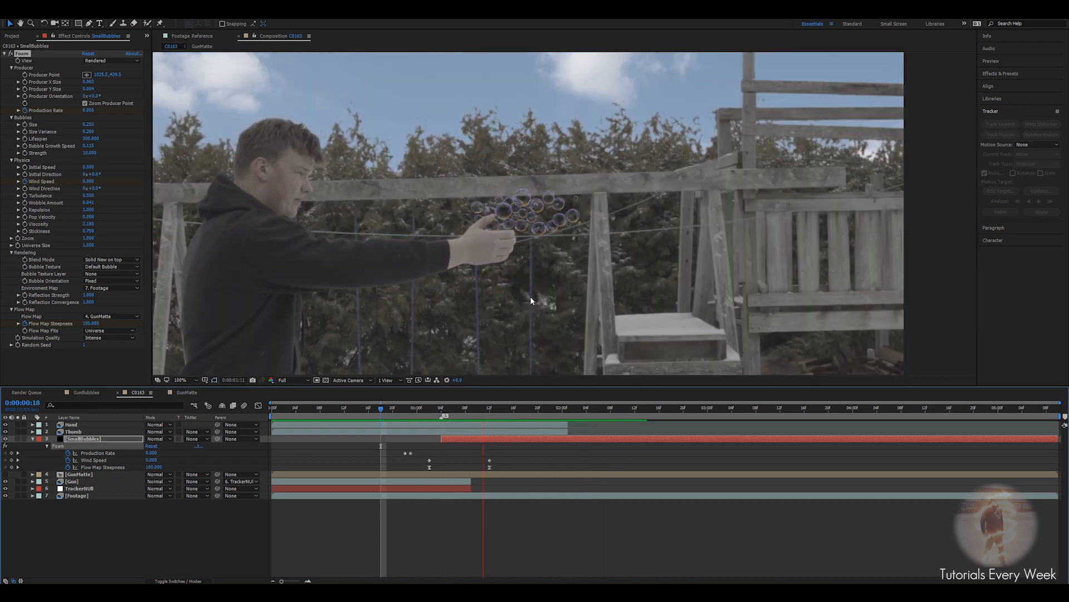
click(490, 407)
drag(491, 409, 444, 411)
Move Foam's Producer Point on SmallBubbles slightly toward the gun's muzzle, to about 1047, 437, and check the bubbles' spread over the gun
scroll(579, 223, up, 1)
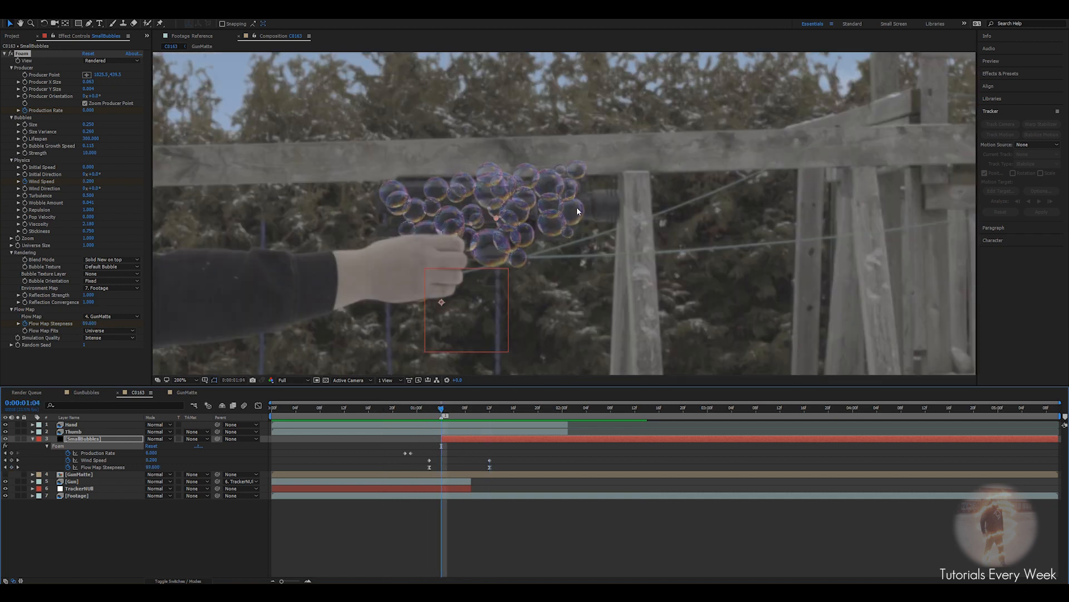
drag(494, 218, 511, 216)
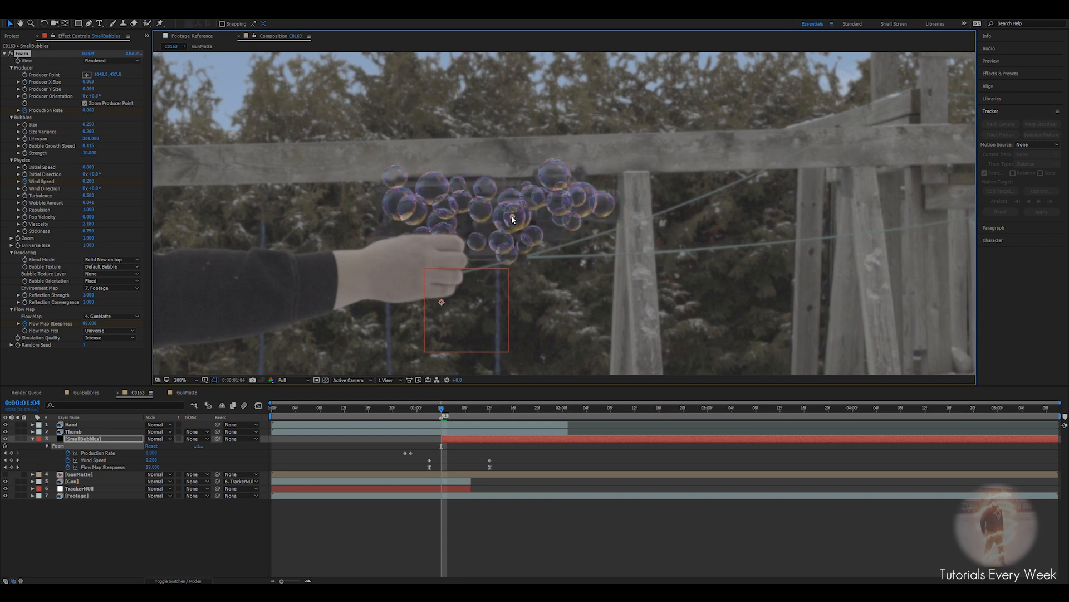
drag(512, 218, 514, 219)
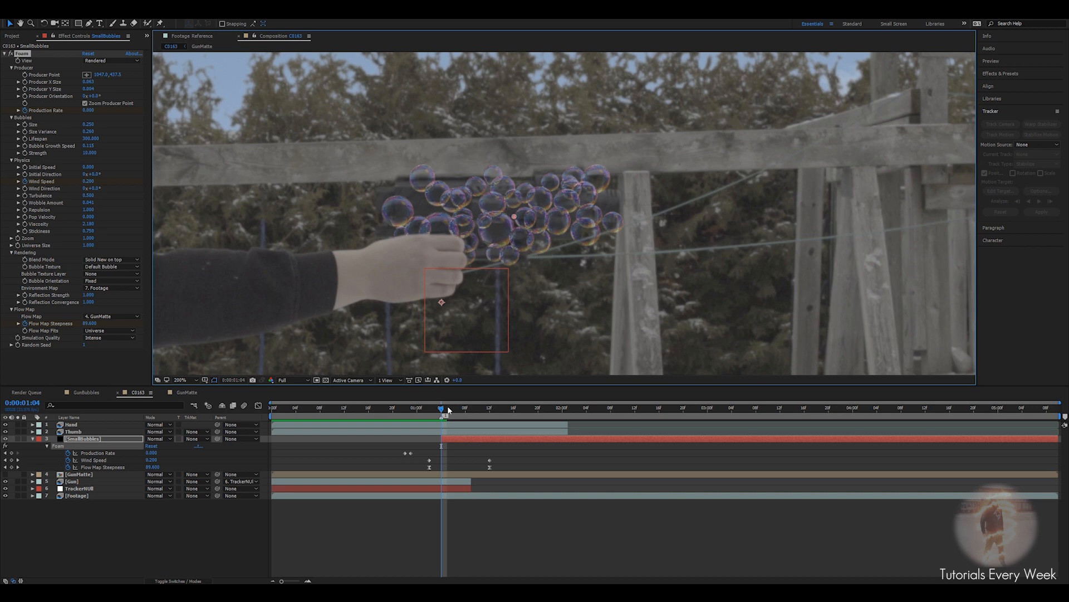
drag(442, 408, 445, 436)
scroll(510, 229, down, 1)
scroll(510, 229, down, 1)
scroll(511, 229, up, 1)
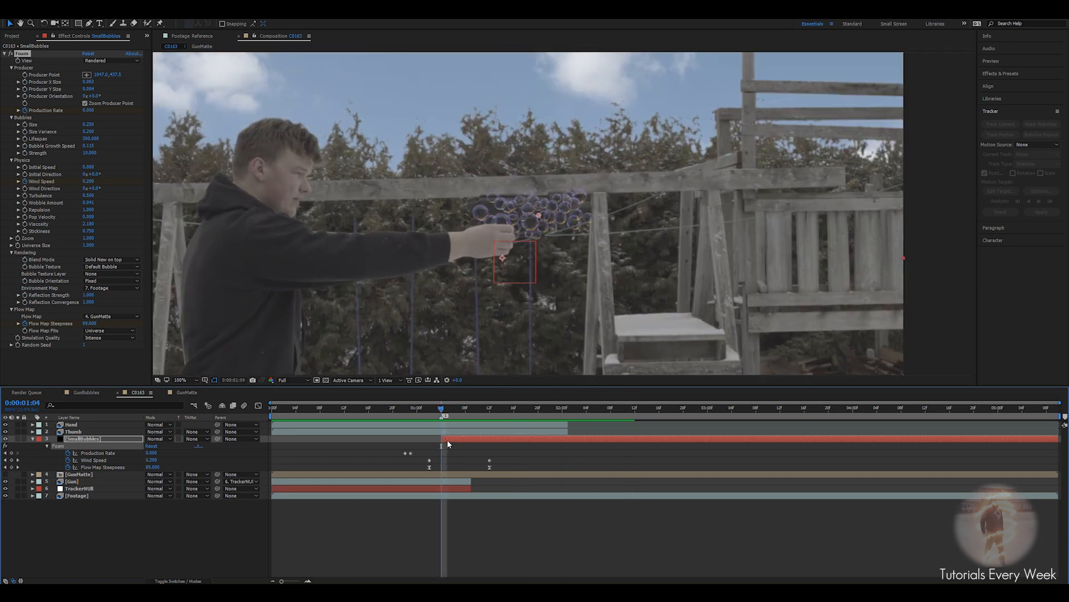
Duplicate the SmallBubbles layer, rename the copy LargeBubbles, and place it directly below SmallBubbles
key(u)
key(ctrl+d)
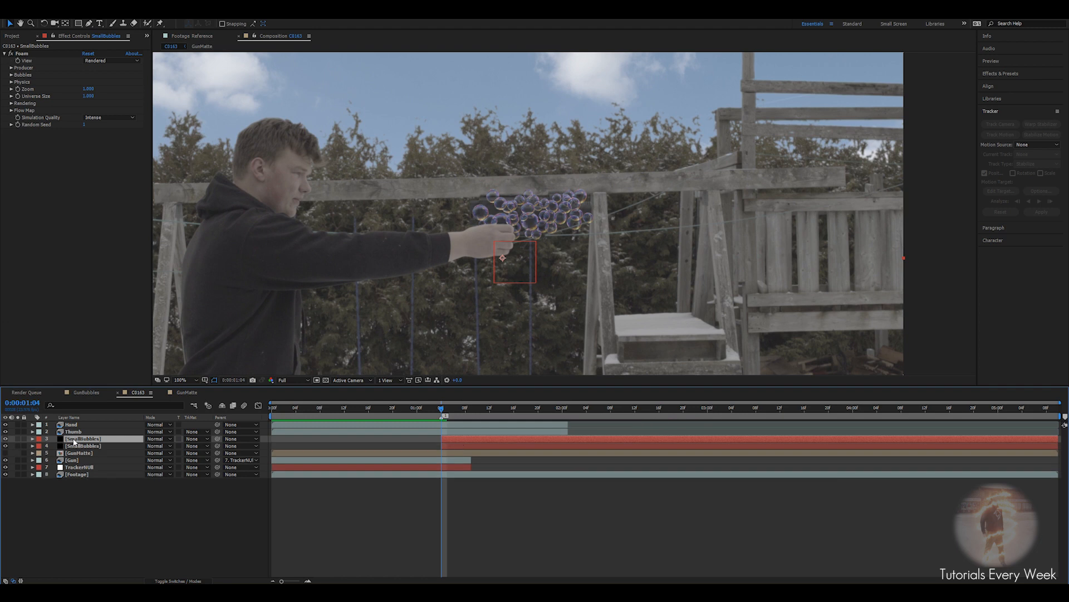
key(Return)
key(BackSpace)
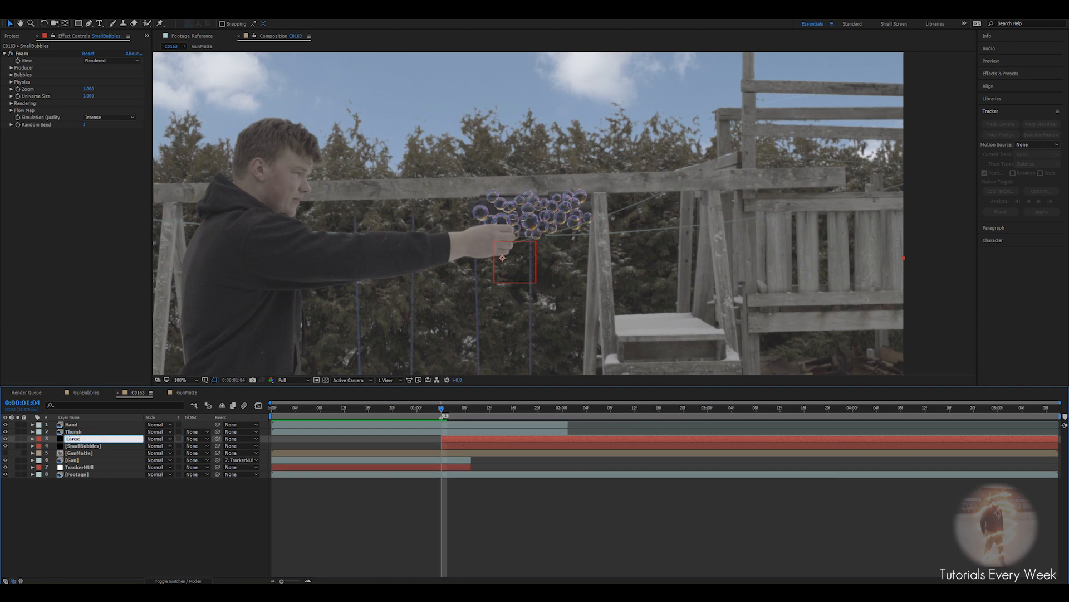
text(LargeBubbles)
key(Return)
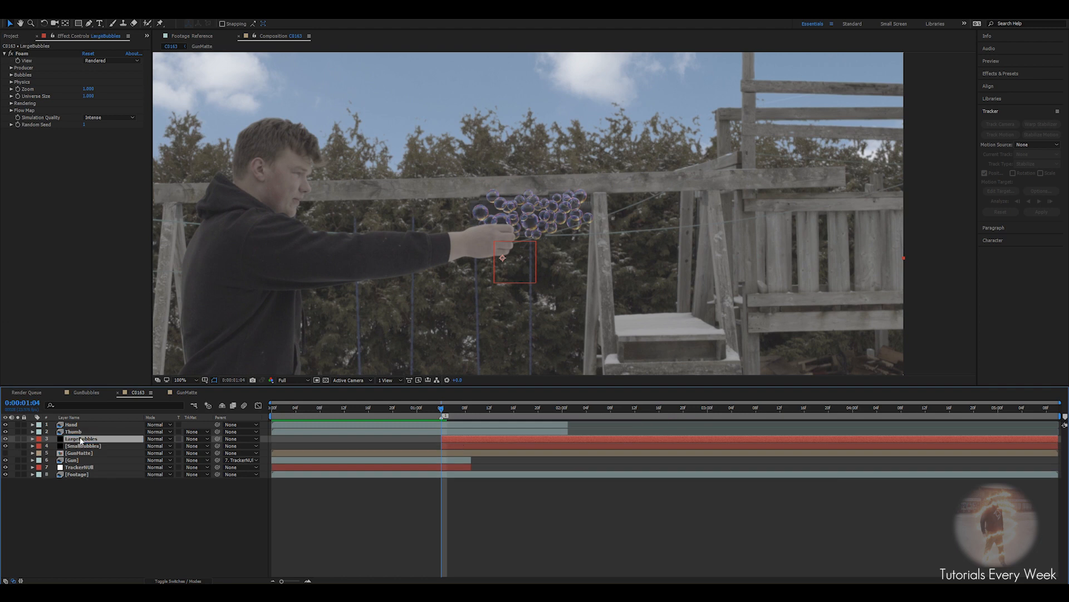
drag(101, 446, 95, 454)
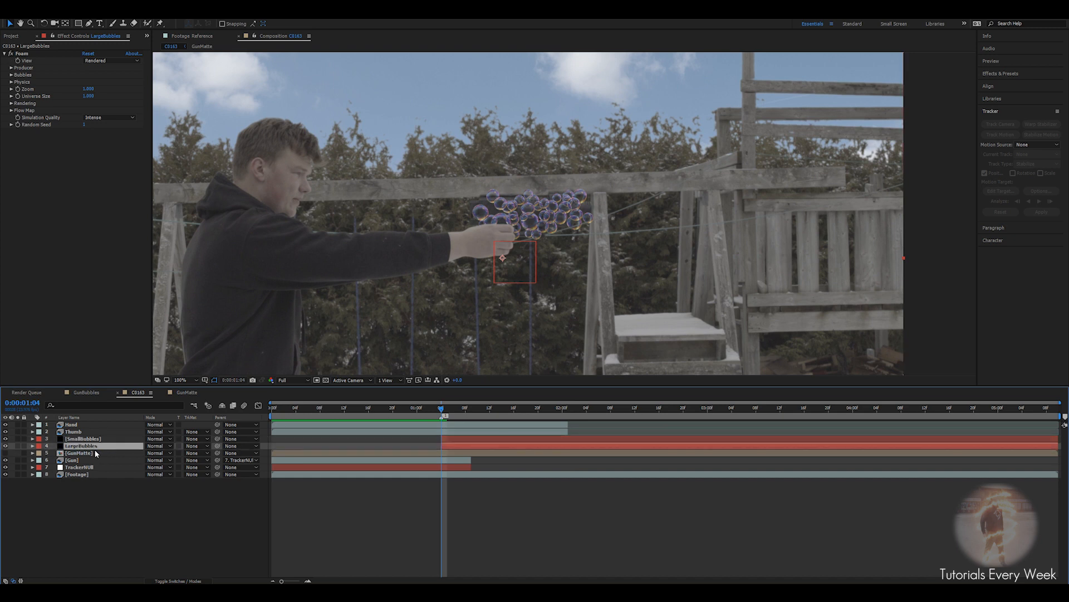
Set the Foam bubble Size on LargeBubbles to 0.400 and check the combined bubbles at 0:00:02:02
click(11, 75)
drag(88, 82, 95, 81)
drag(447, 411, 574, 402)
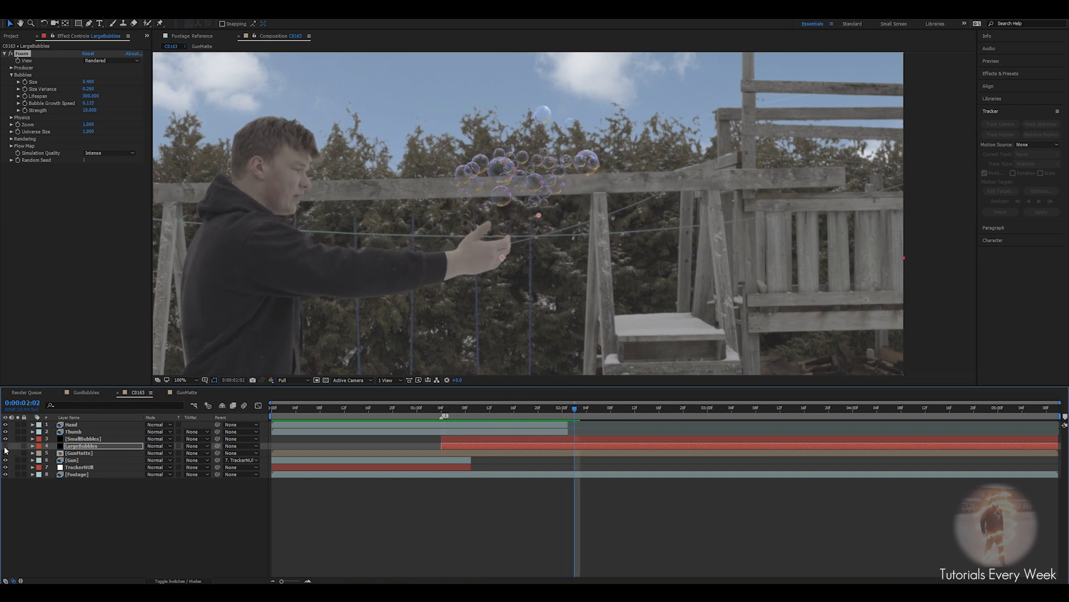
scroll(535, 222, up, 2)
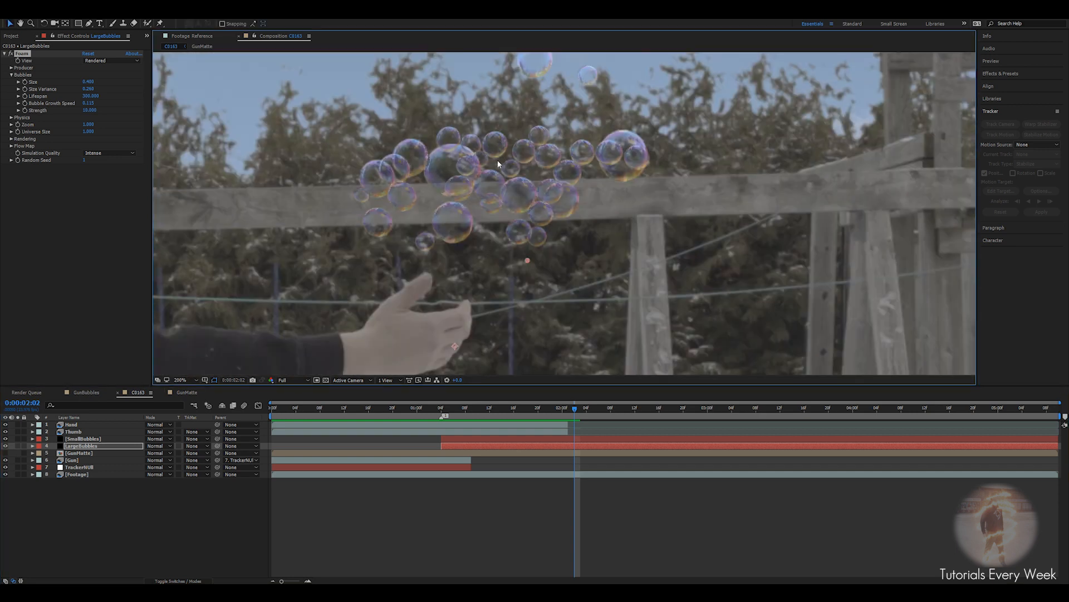
scroll(503, 305, down, 2)
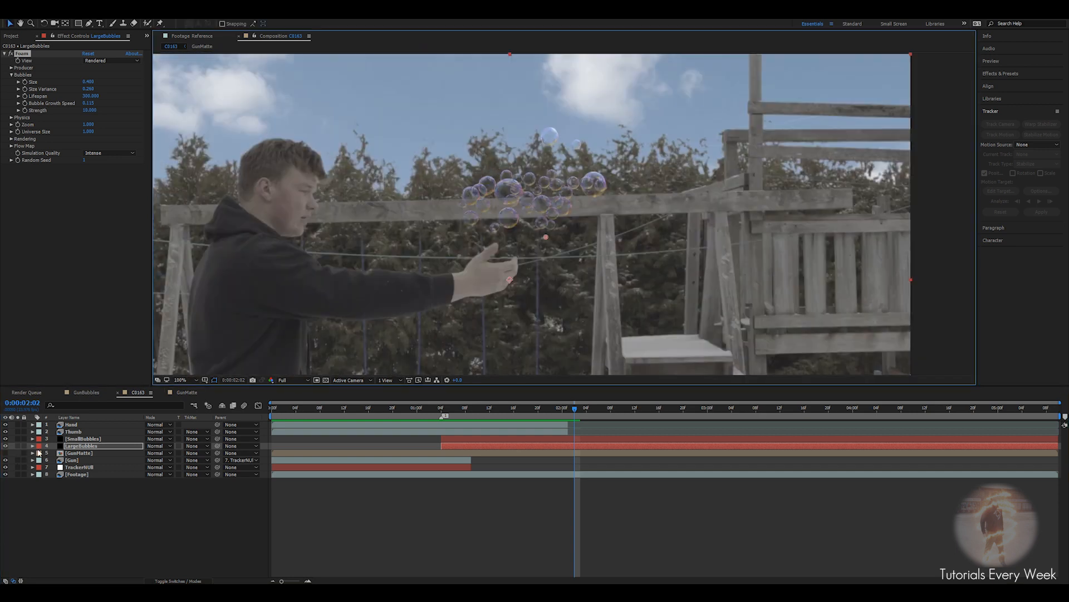
drag(577, 407, 443, 409)
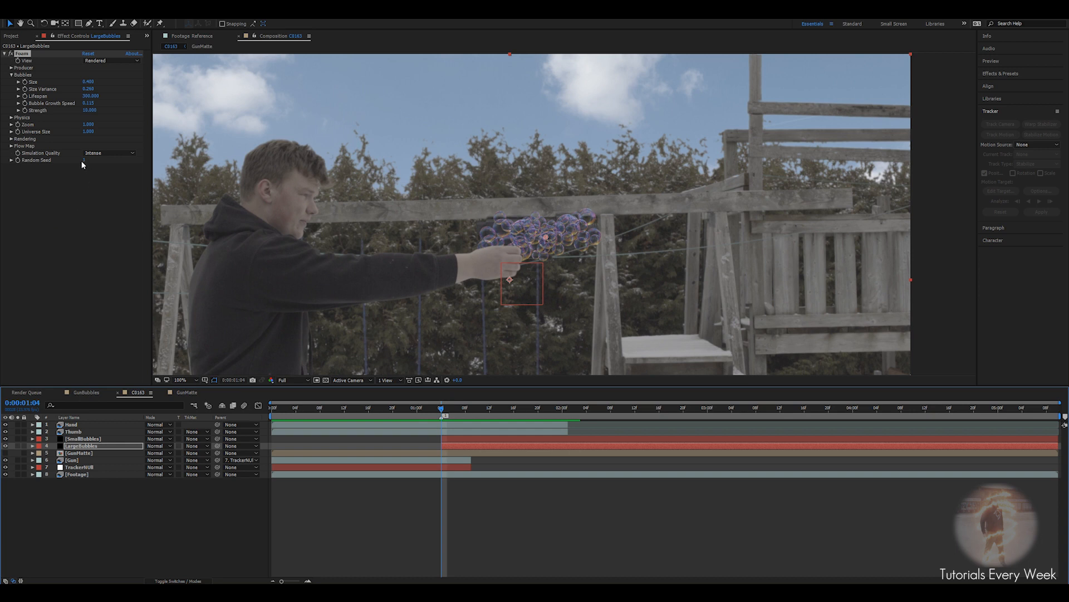
Adjust Foam's Random Seed on LargeBubbles and review the bubble arrangement between 0:00:01:04 and 0:00:01:21
drag(84, 163, 90, 163)
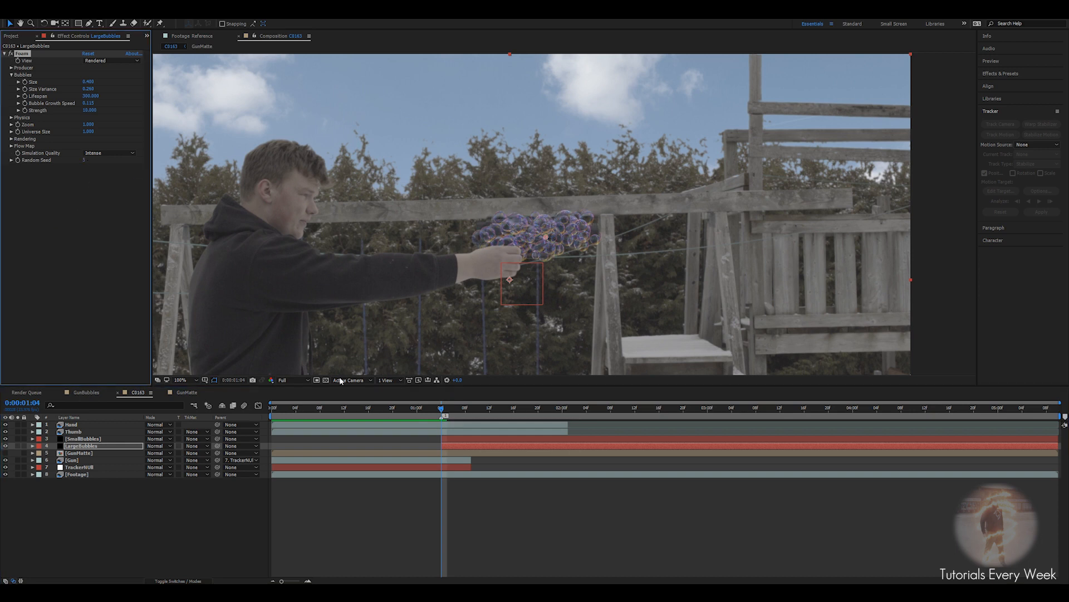
drag(438, 414, 571, 402)
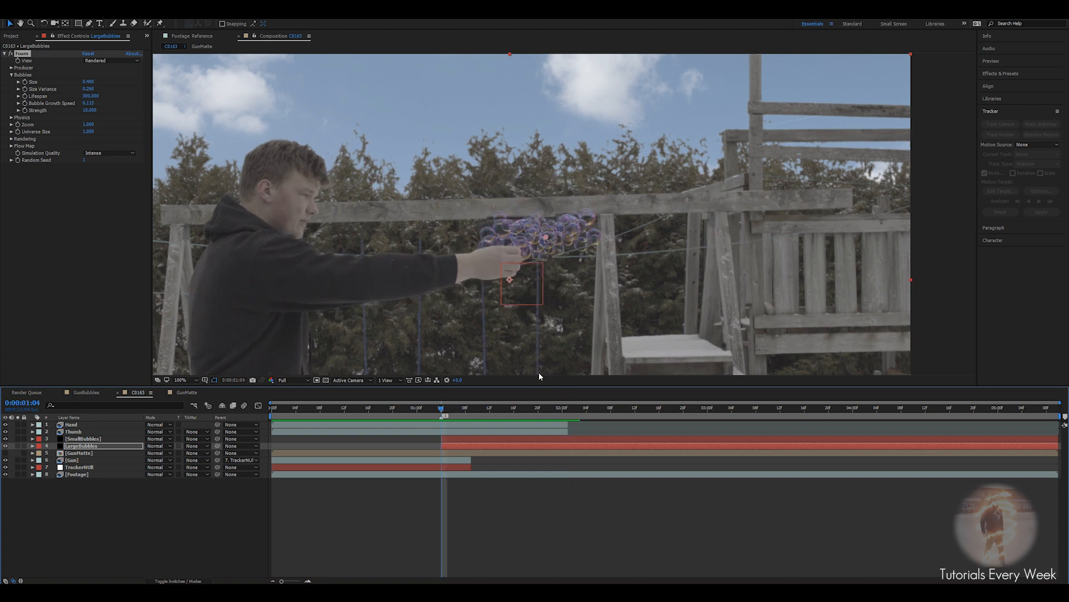
click(557, 410)
drag(556, 411, 545, 429)
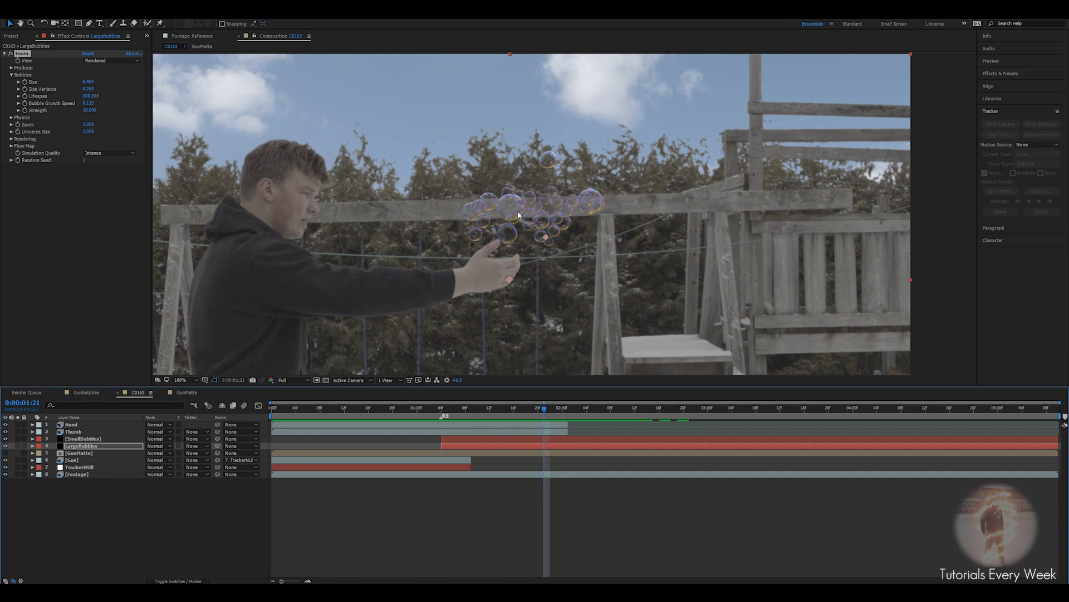
Edit the LargeBubbles Production Rate keyframe at 0:00:00:22 and check the bubbles at 0:00:02:02
key(u)
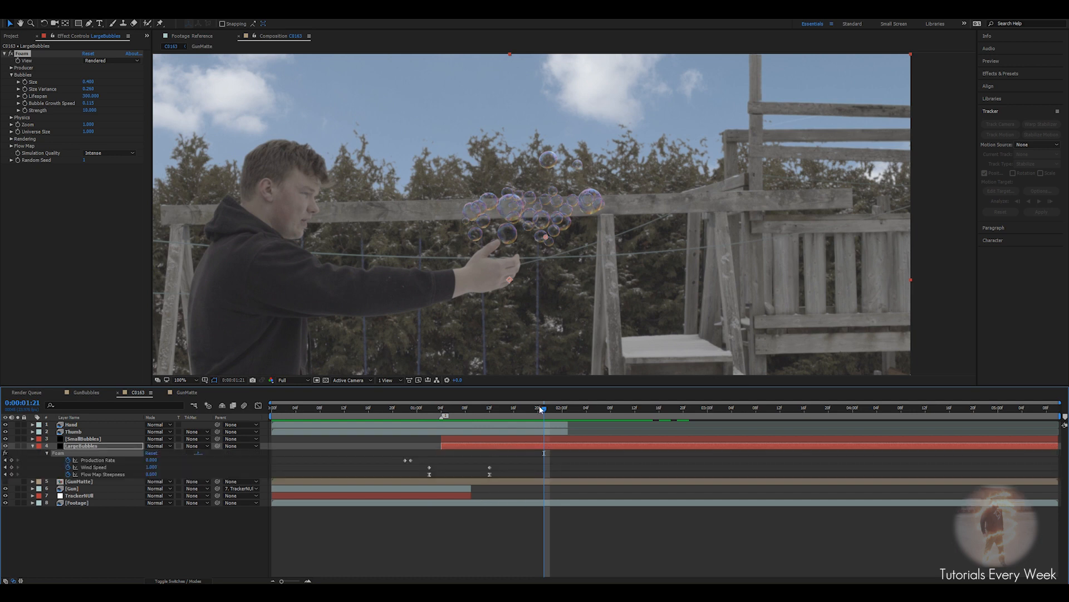
drag(542, 410, 403, 434)
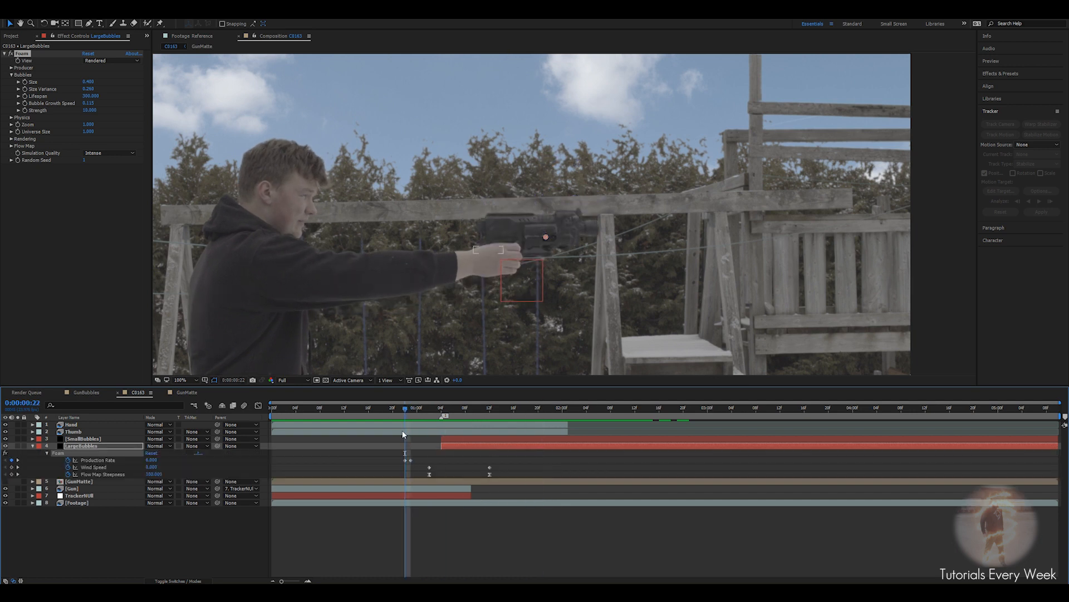
click(153, 460)
key(Return)
drag(407, 406, 574, 406)
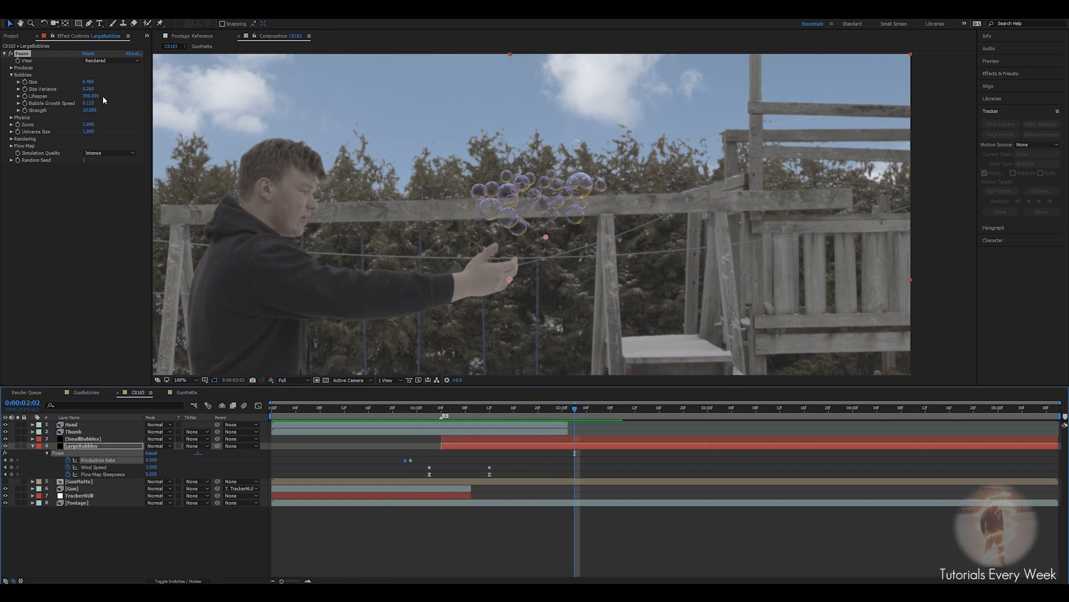
scroll(469, 315, up, 2)
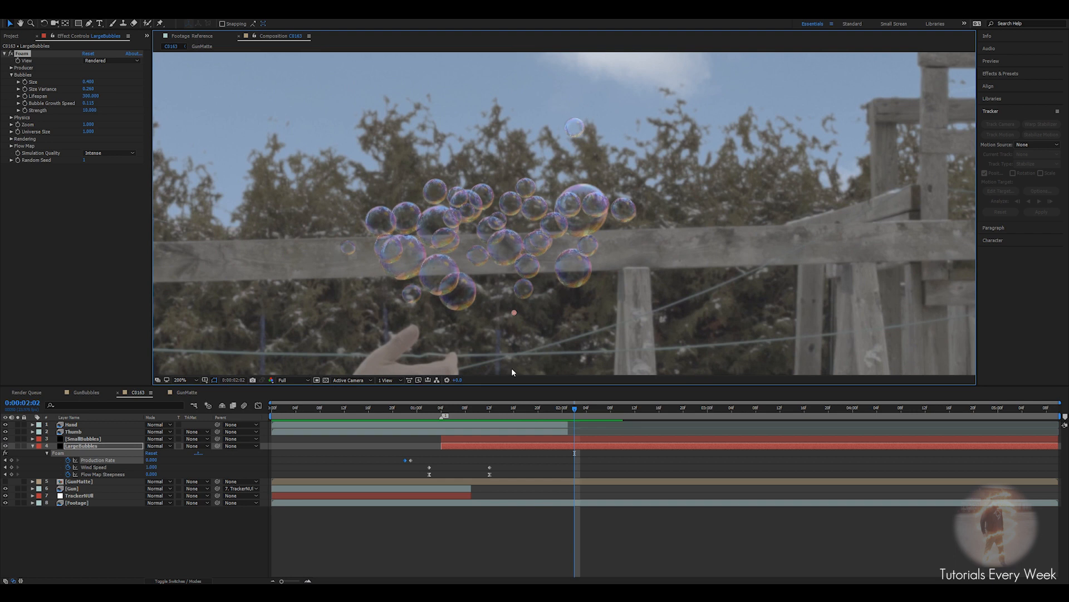
Set Foam's bubble Lifespan on SmallBubbles to 60 and check the bubbles around 0:00:01:18
click(84, 438)
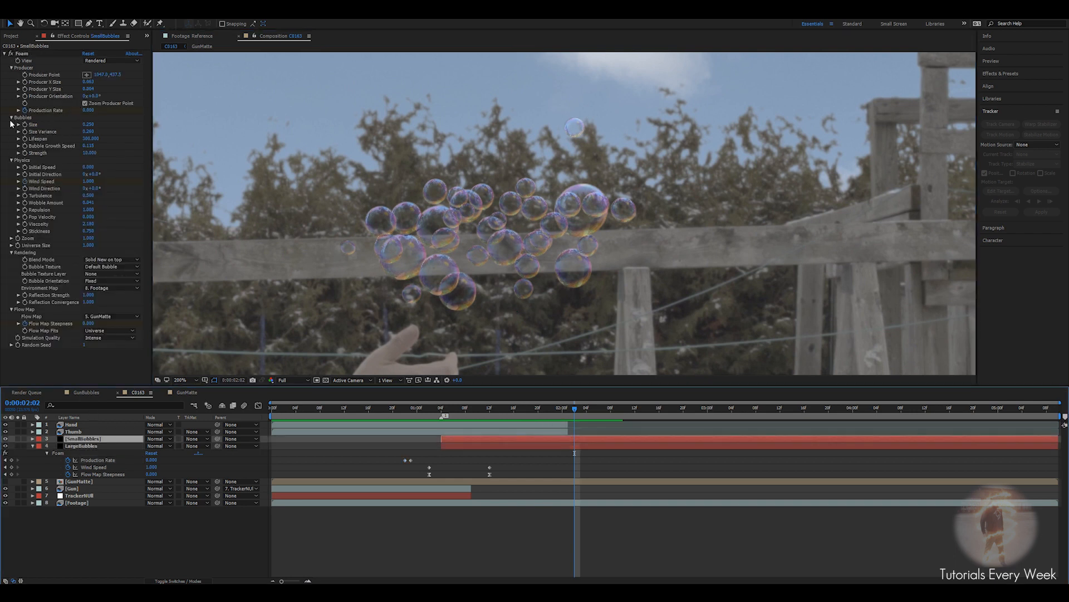
click(91, 138)
text(60)
key(Return)
scroll(343, 256, down, 2)
drag(576, 410, 534, 442)
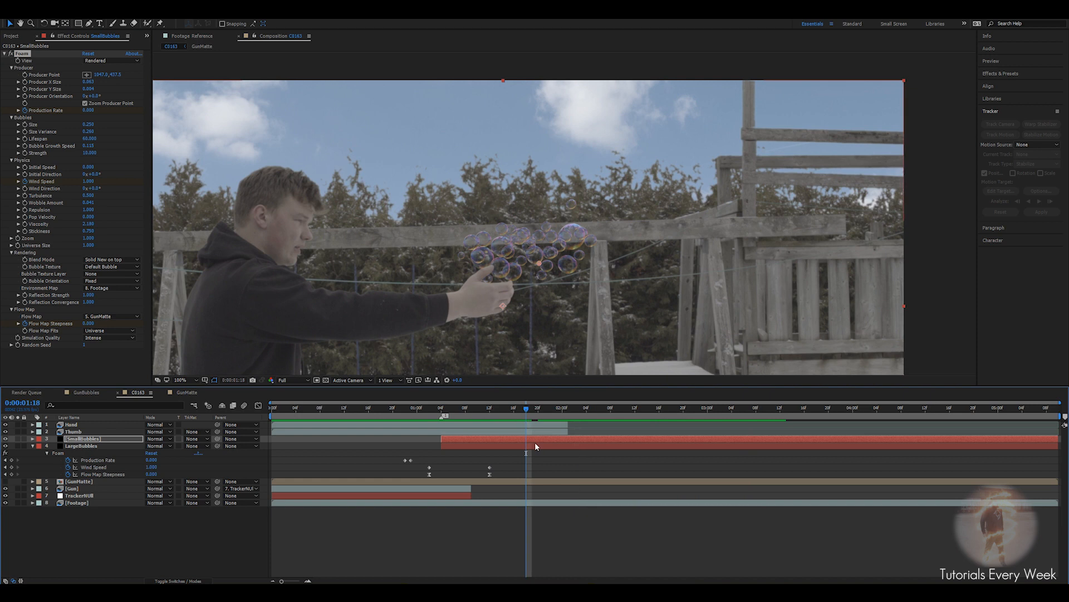
Set Foam's bubble Lifespan on LargeBubbles to 75, check the bubbles at 0:00:02:04, and collapse the layer's properties
click(537, 446)
click(88, 95)
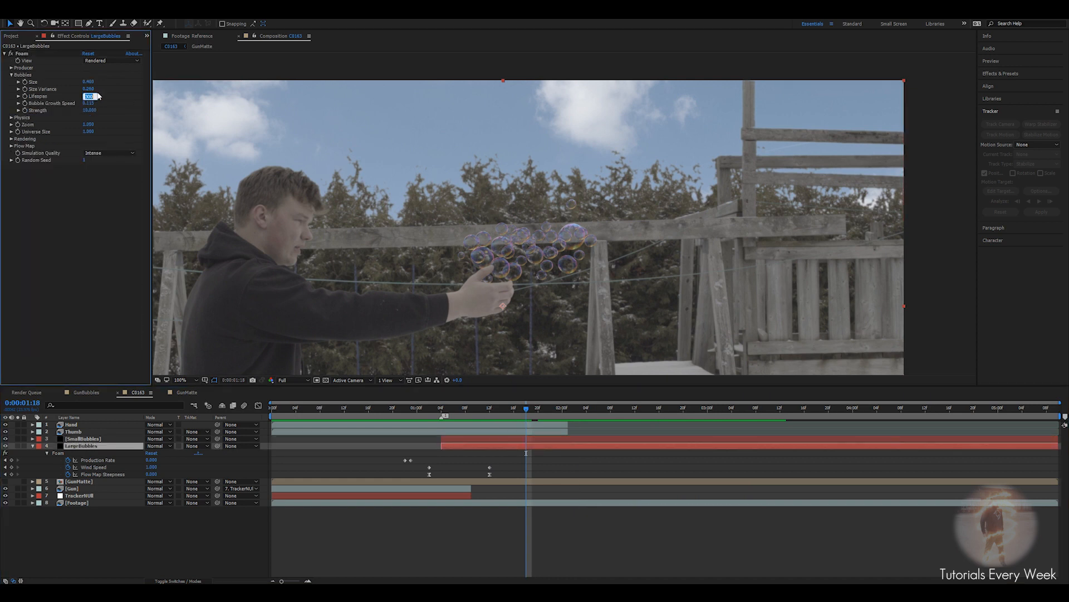
text(75)
key(Return)
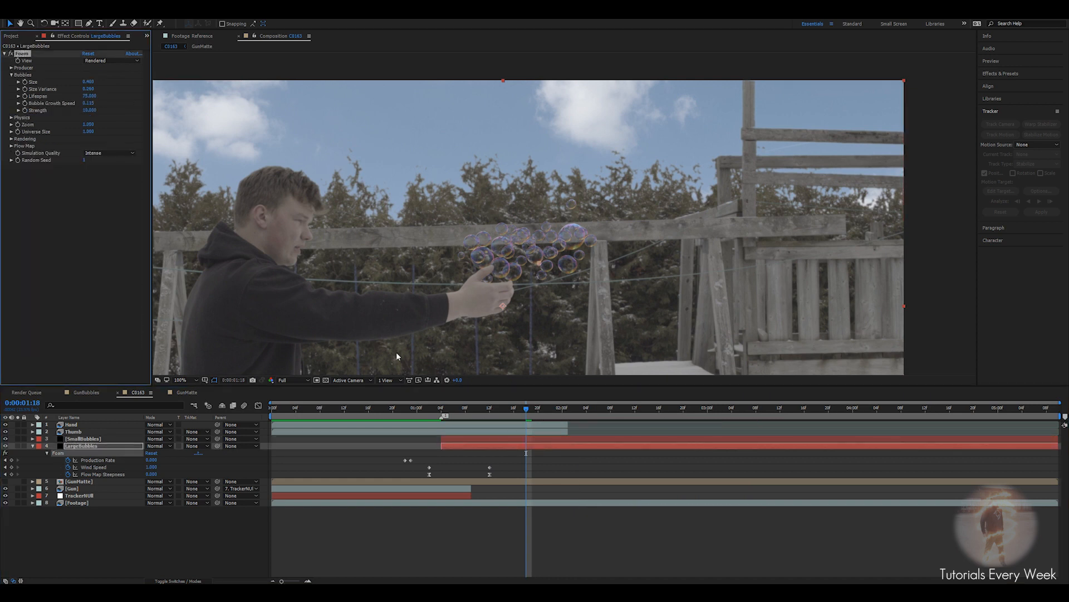
drag(528, 410, 586, 436)
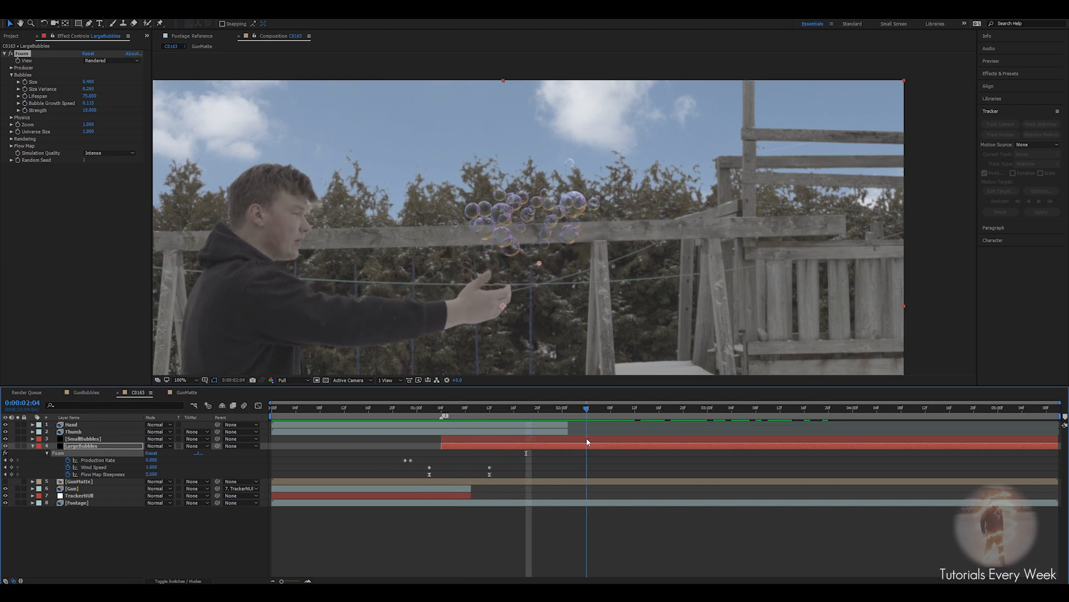
click(33, 446)
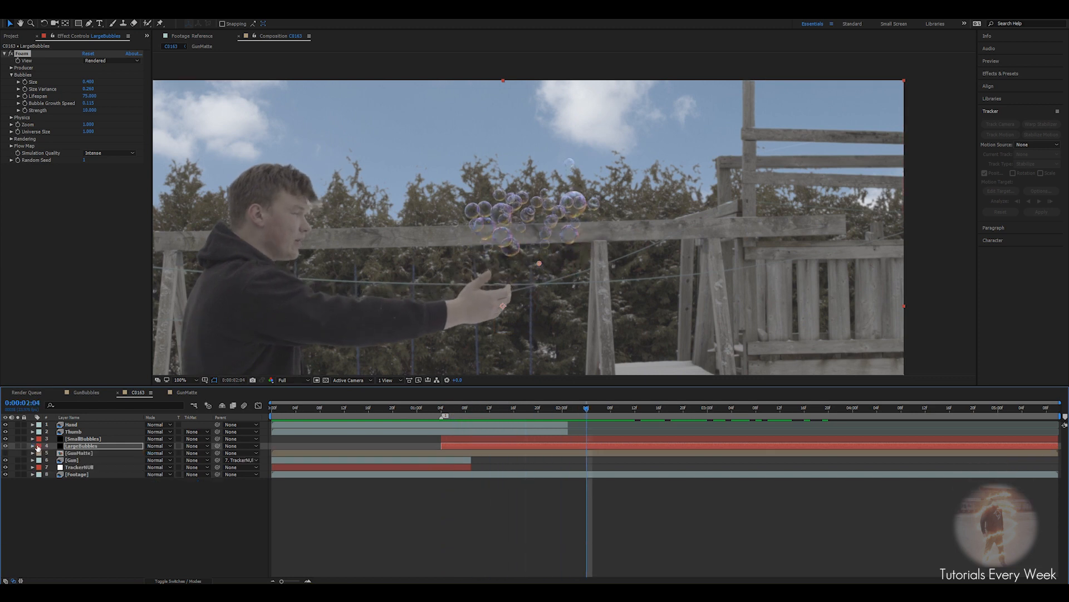
Add a Tint effect to LargeBubbles with Amount to Tint at 75%
click(54, 352)
key(ctrl+space)
text(tint)
key(Return)
click(88, 188)
text(75)
key(Return)
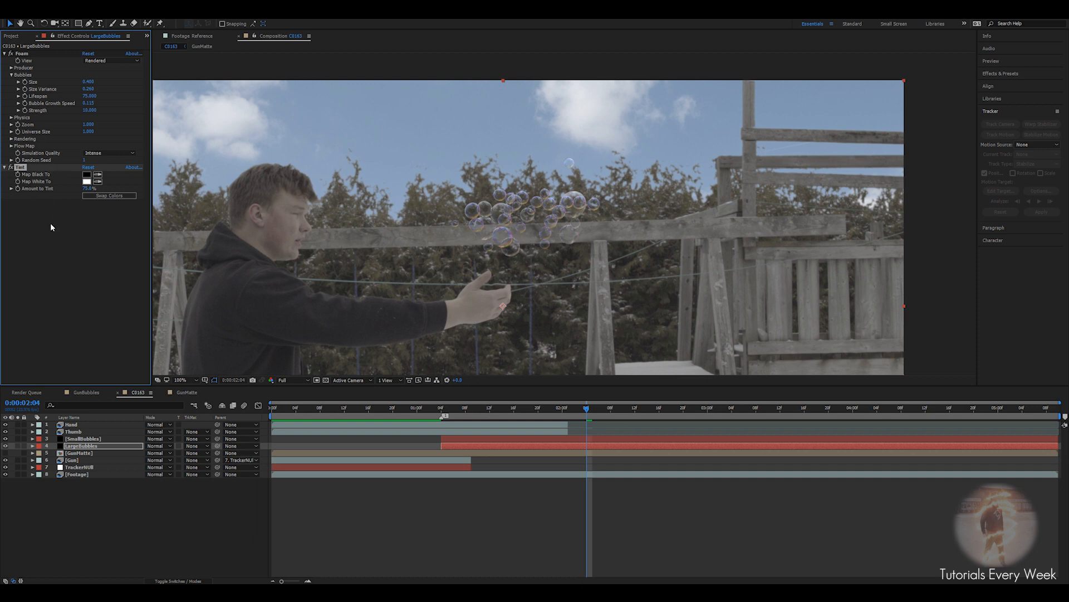
Add a Fast Blur effect to LargeBubbles with Blurriness set to 1
key(ctrl+space)
text(blur)
key(Return)
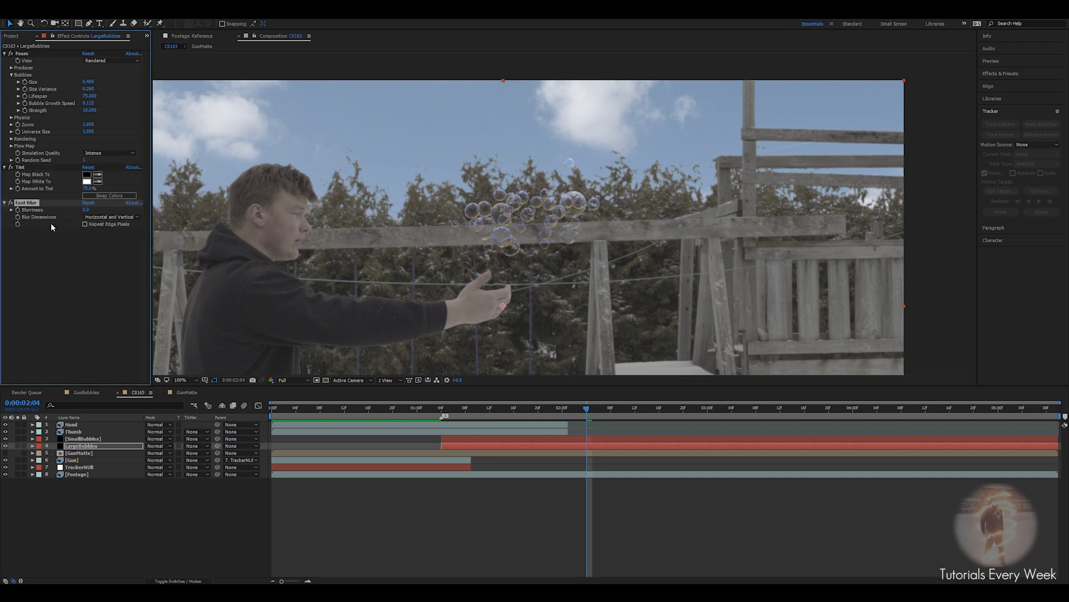
click(85, 210)
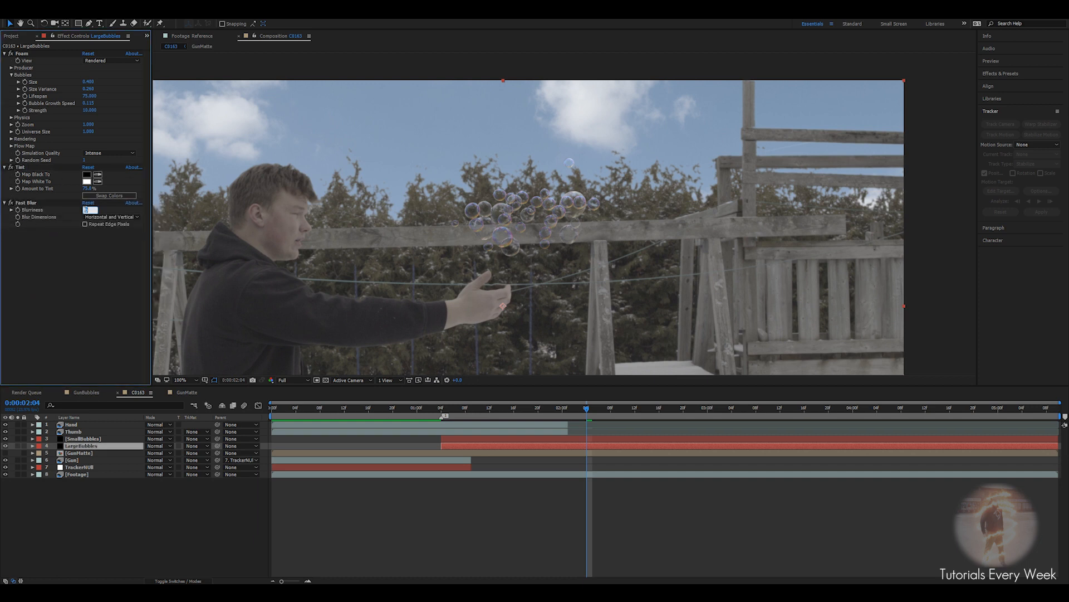
text(1)
key(Return)
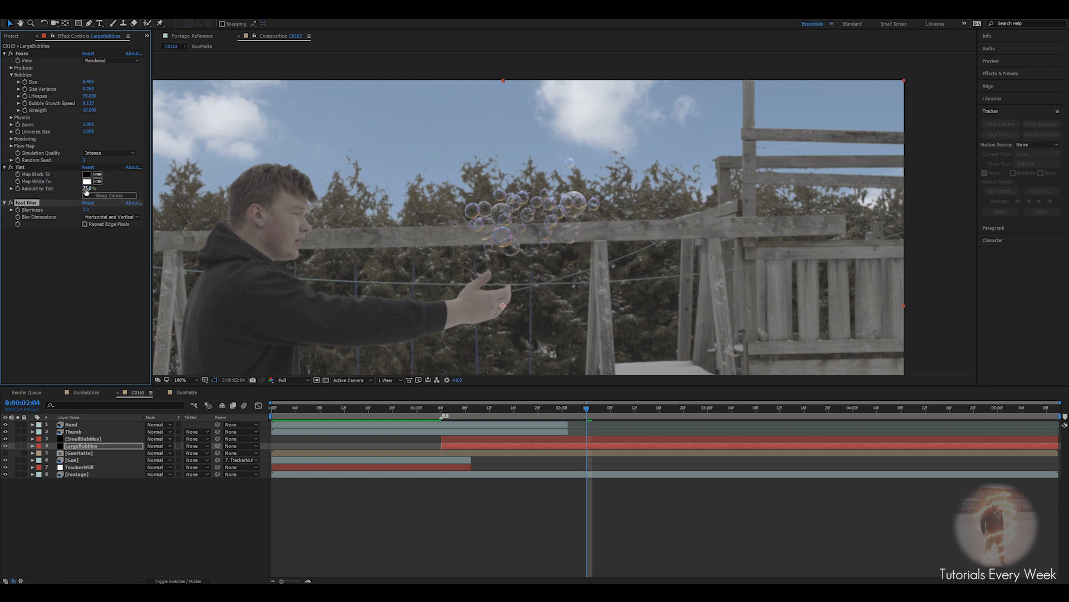
Try a Directional Blur effect on LargeBubbles and adjust its Blur Length
key(ctrl+space)
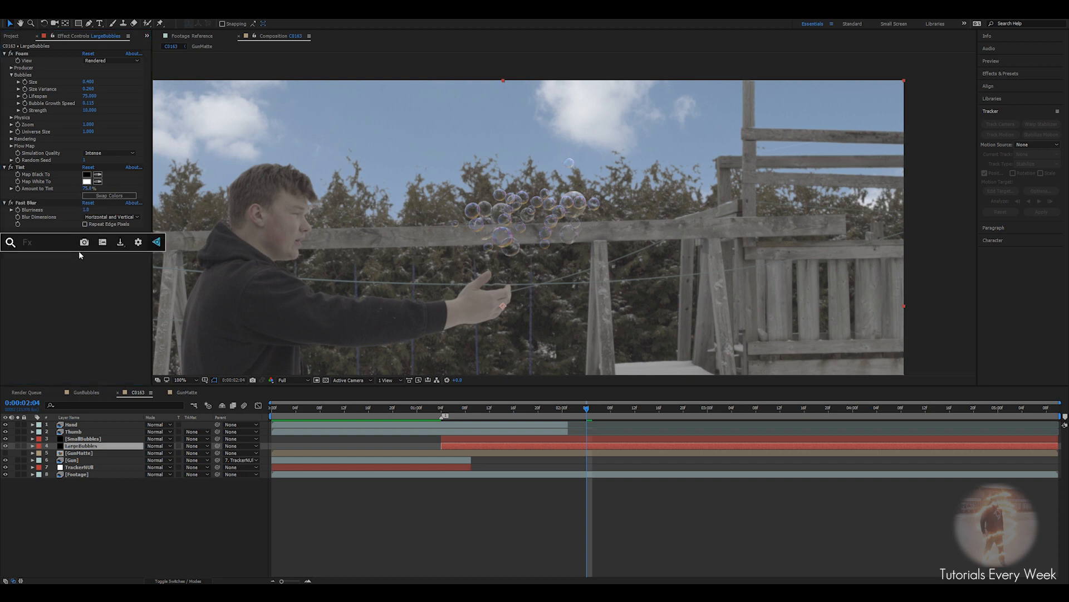
text(rsmb)
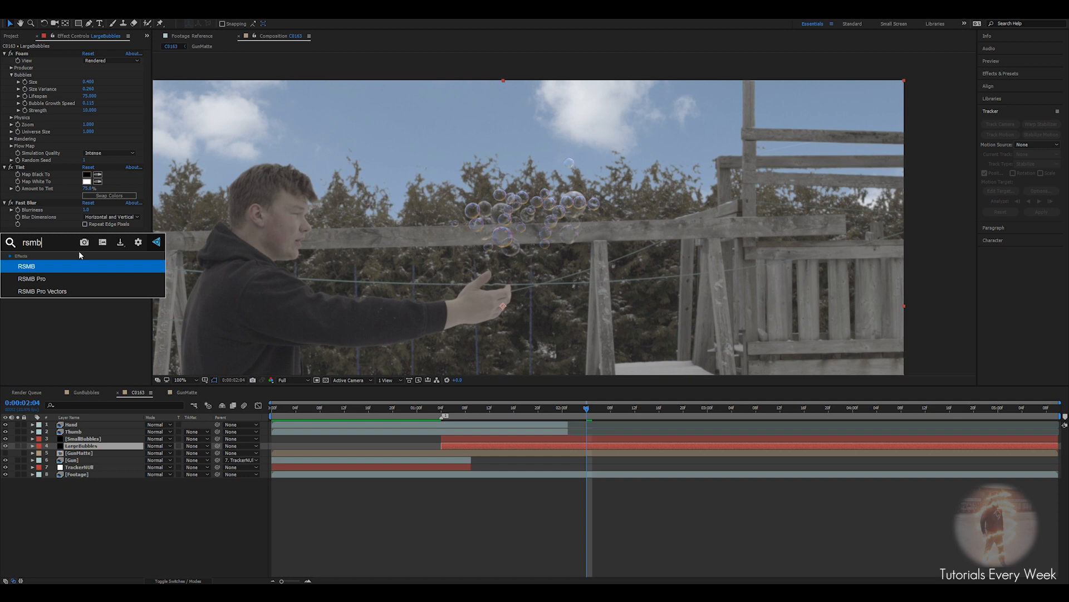
key(BackSpace)
key(BackSpace)
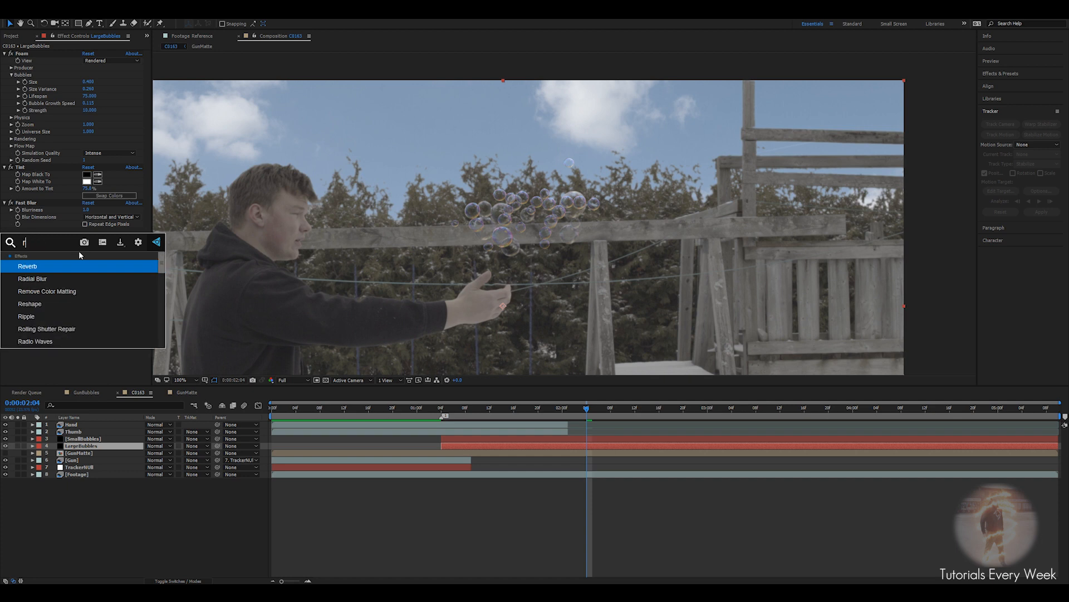
key(BackSpace)
key(BackSpace)
text(direct)
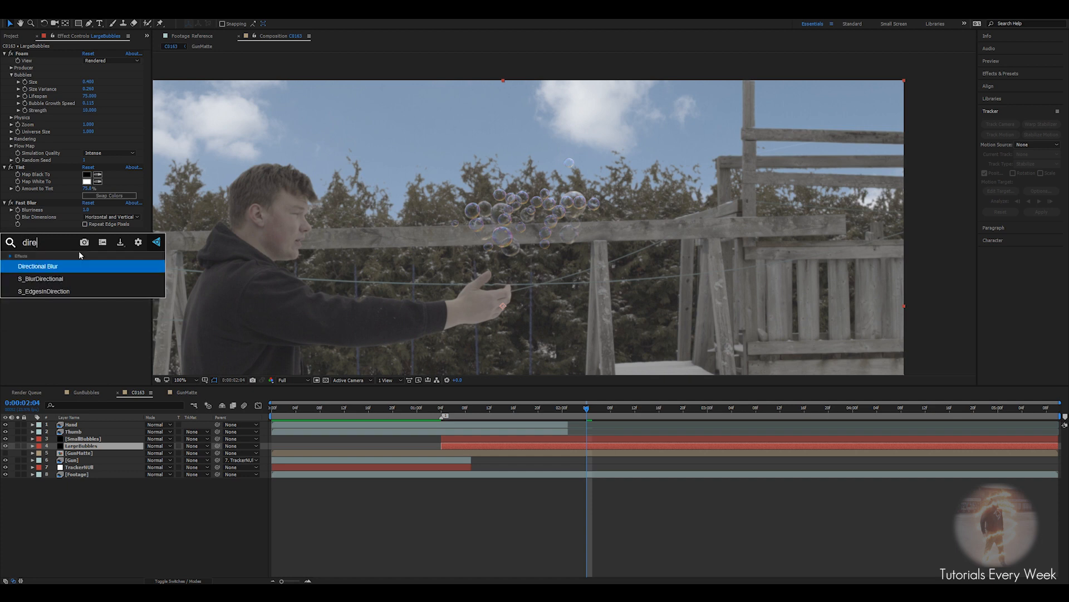
key(Return)
drag(85, 262, 113, 260)
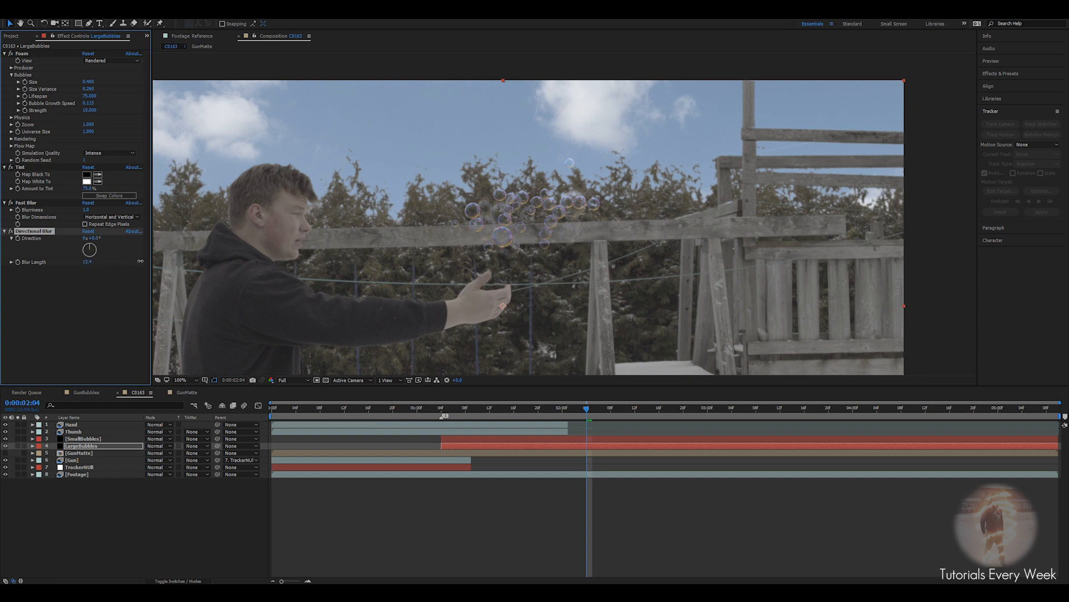
key(period)
drag(86, 261, 14, 261)
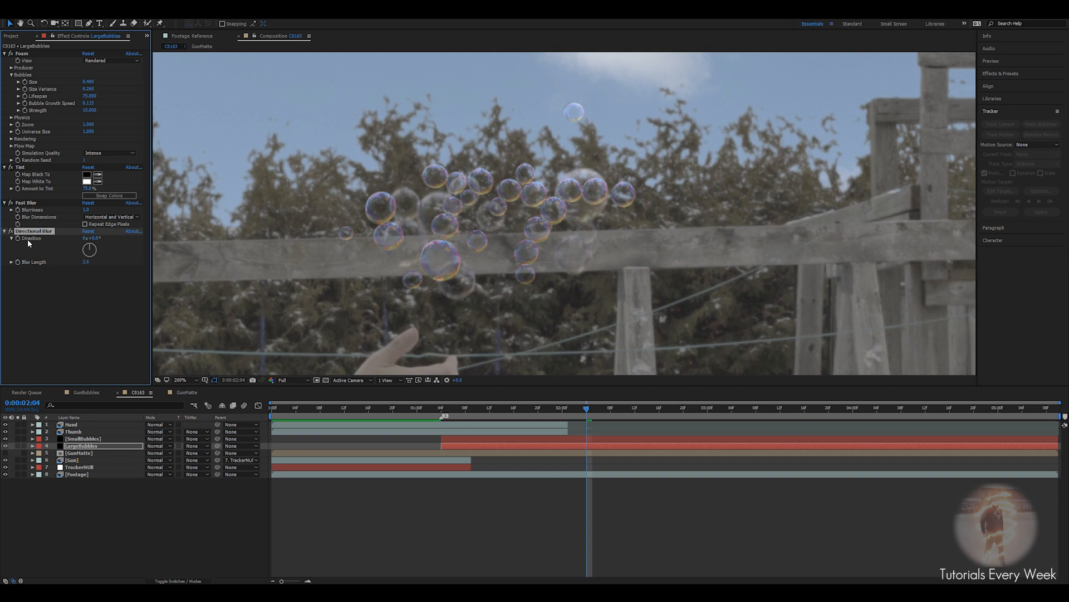
Add the RSMB motion blur effect to LargeBubbles in place of Directional Blur
key(ctrl+space)
text(rsmb)
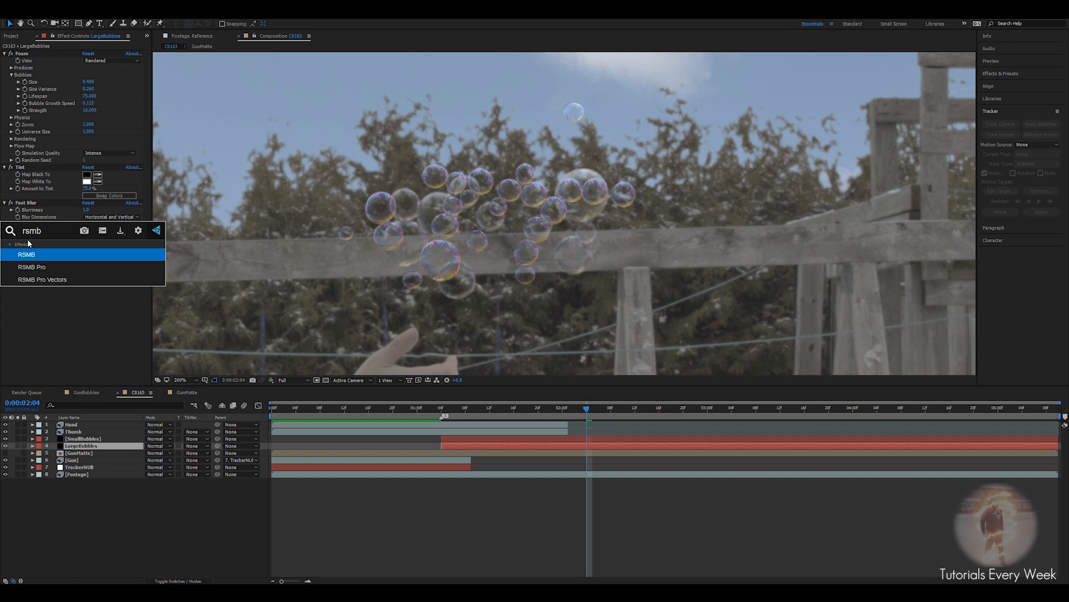
key(Return)
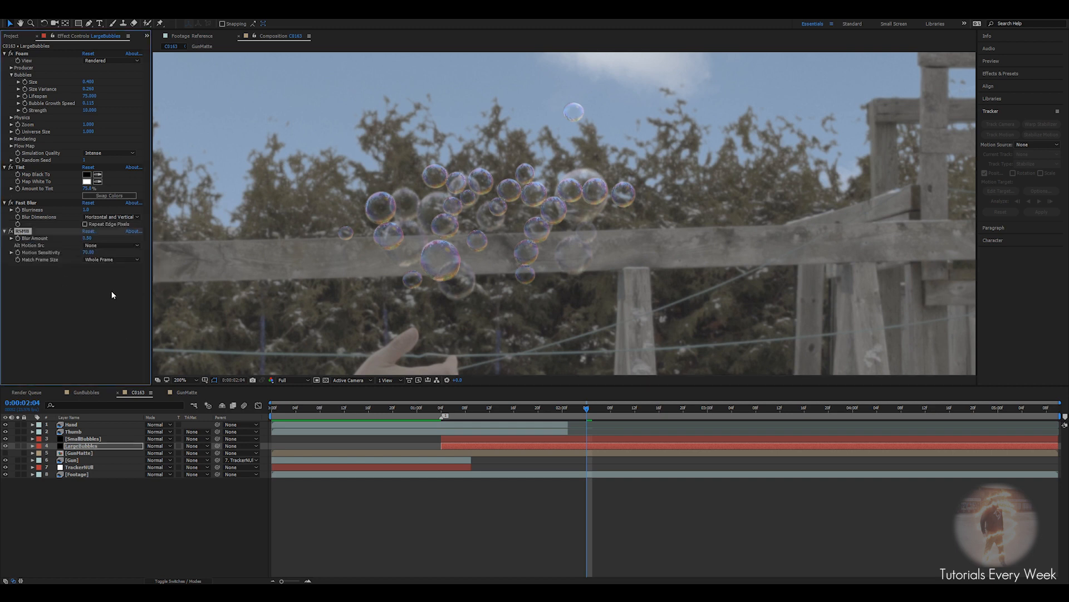
Copy the Tint, Fast Blur and RSMB effects from LargeBubbles to SmallBubbles and preview the bubbles from 0:00:01:03
click(24, 167)
shift+click(22, 231)
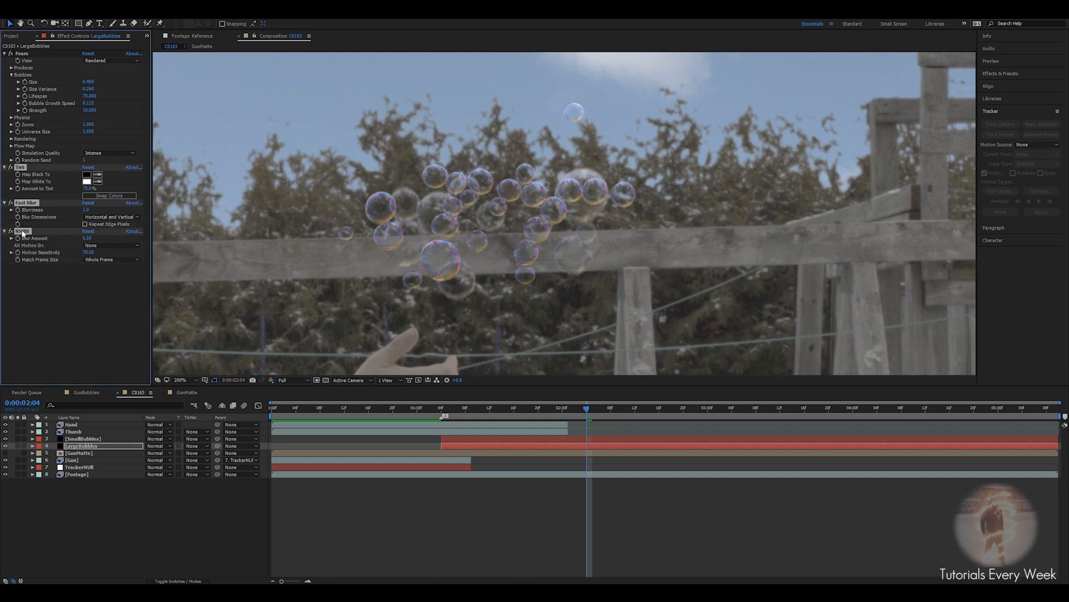
click(80, 440)
scroll(553, 277, down, 4)
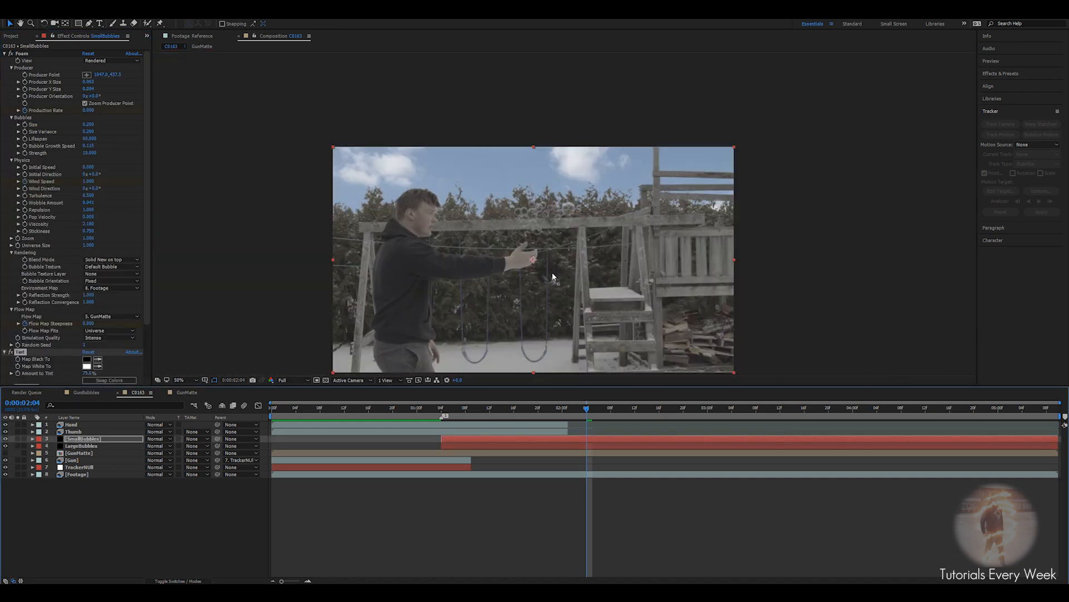
drag(583, 413, 434, 410)
key(space)
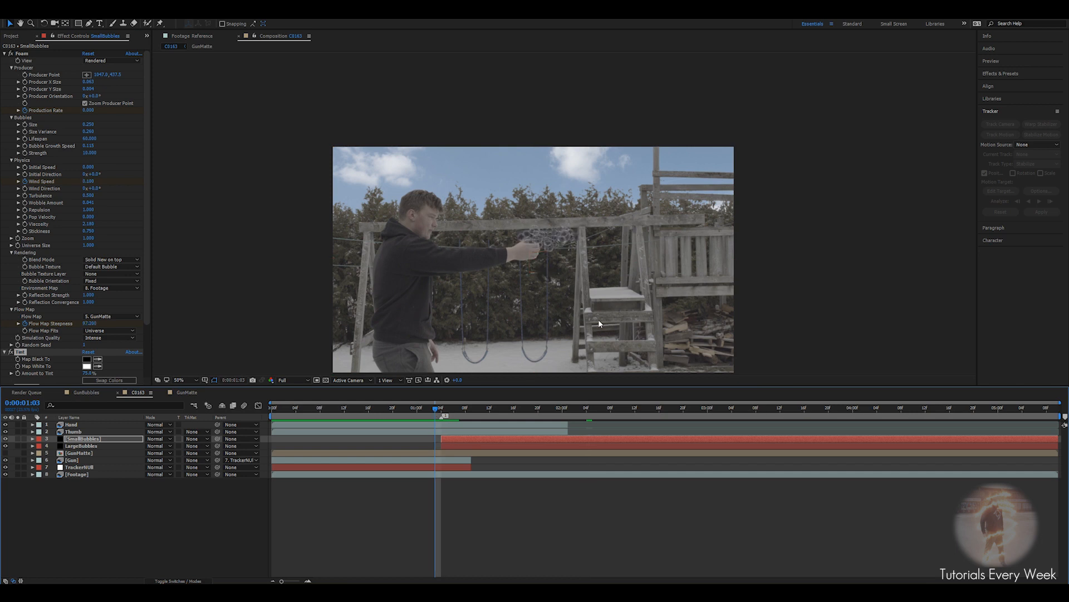
scroll(574, 262, up, 2)
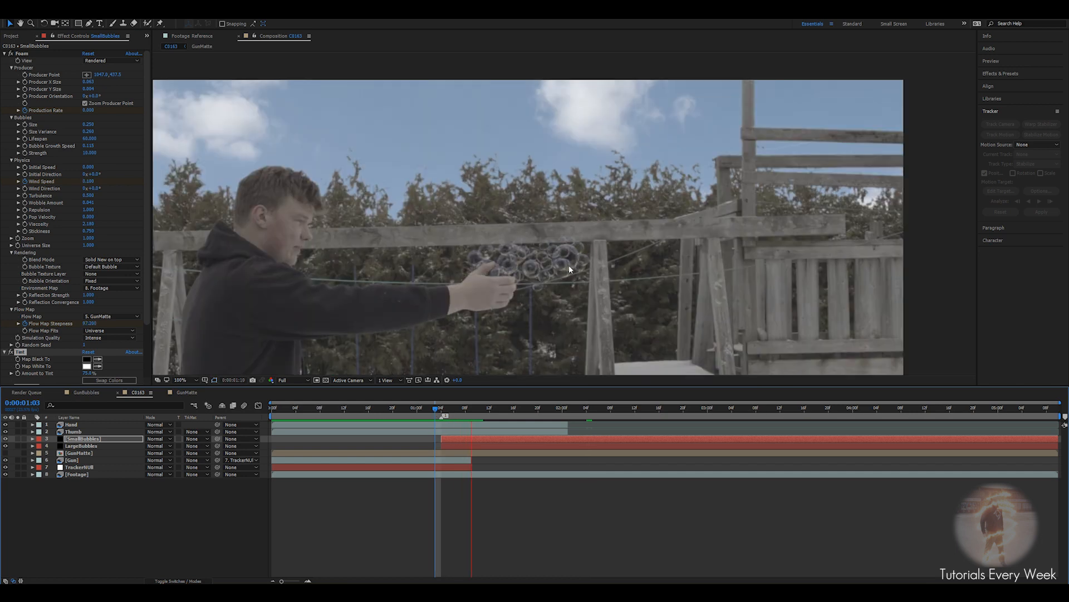
Keyframe the Gun layer's Opacity from 100% at 0:00:01:04 to 0% at 0:00:01:09
mouse_move(438, 410)
mouse_down()
mouse_move(472, 412)
mouse_move(441, 411)
mouse_up()
scroll(499, 299, up, 4)
drag(485, 359, 541, 156)
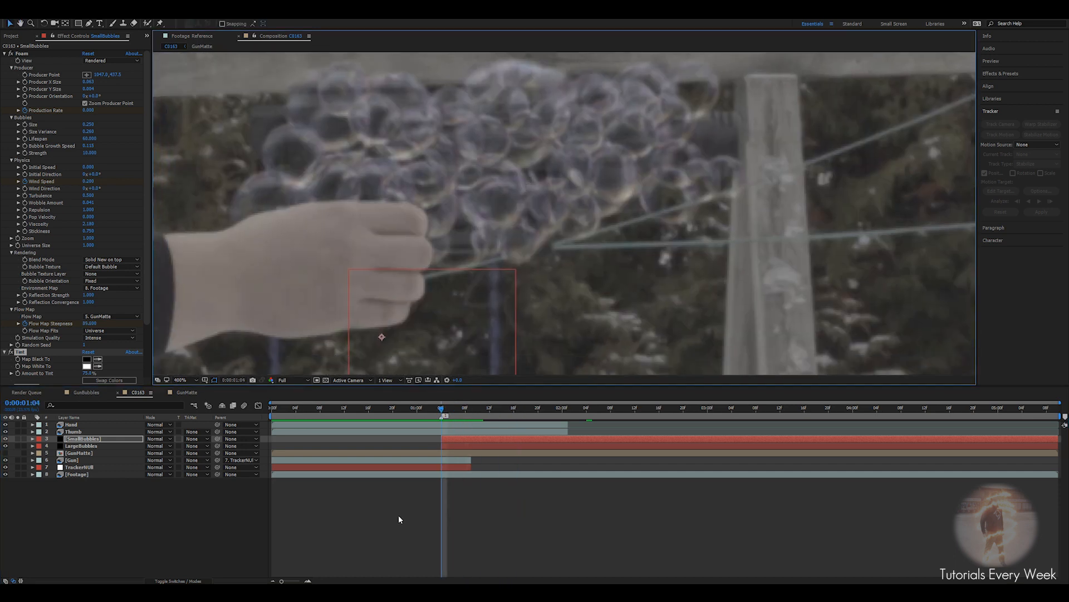
click(438, 461)
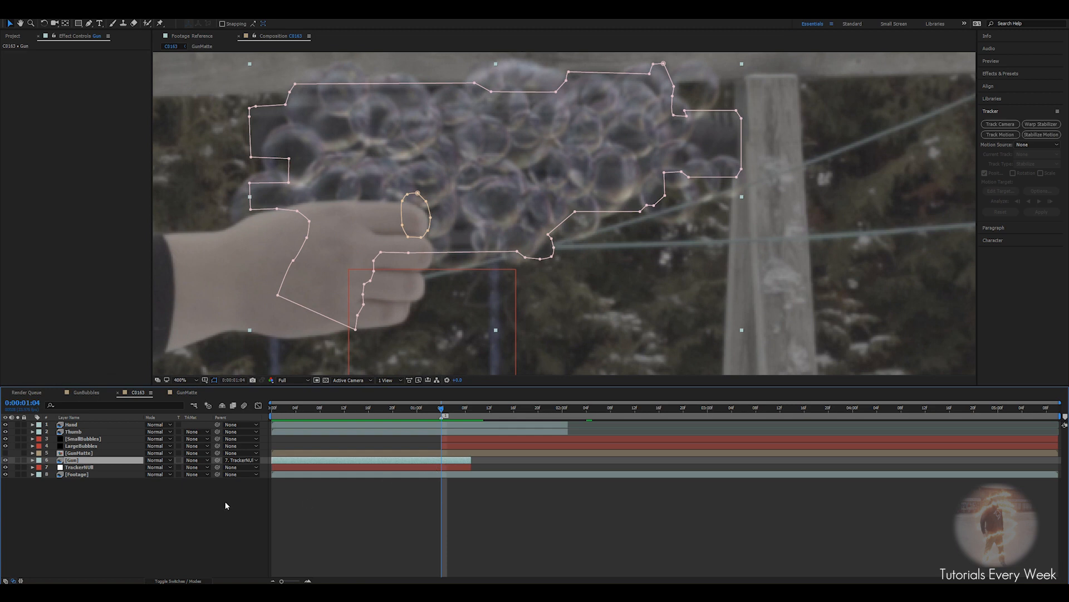
key(t)
click(53, 467)
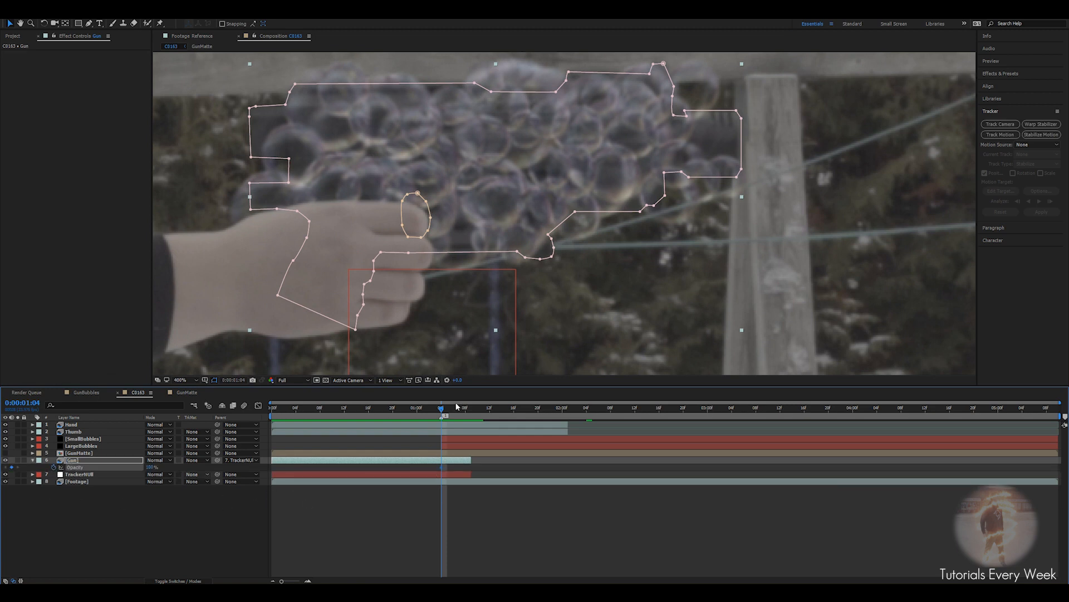
drag(440, 411, 472, 410)
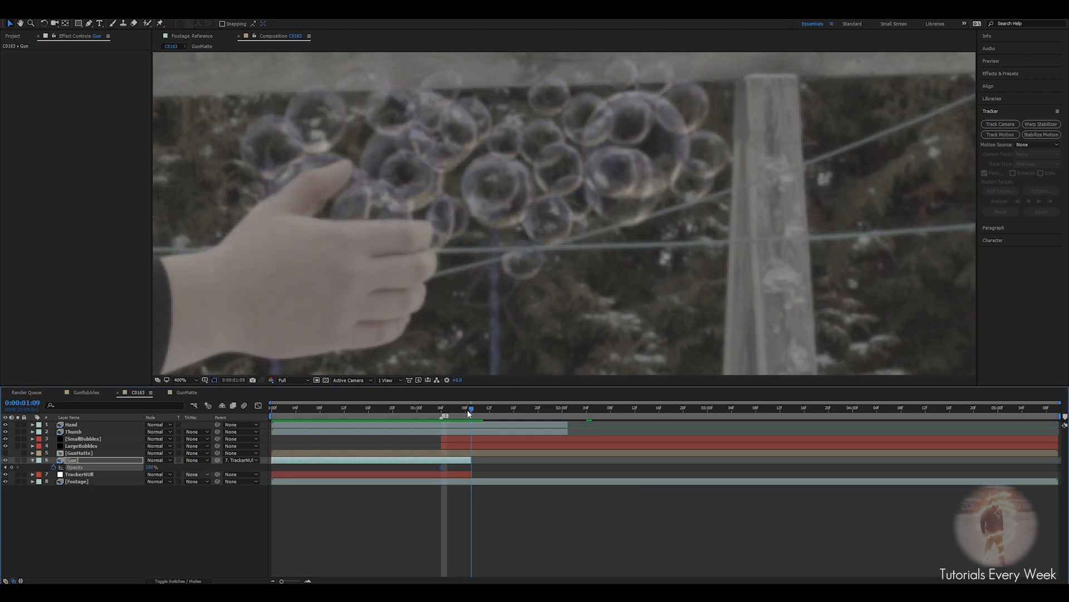
drag(151, 468, 93, 468)
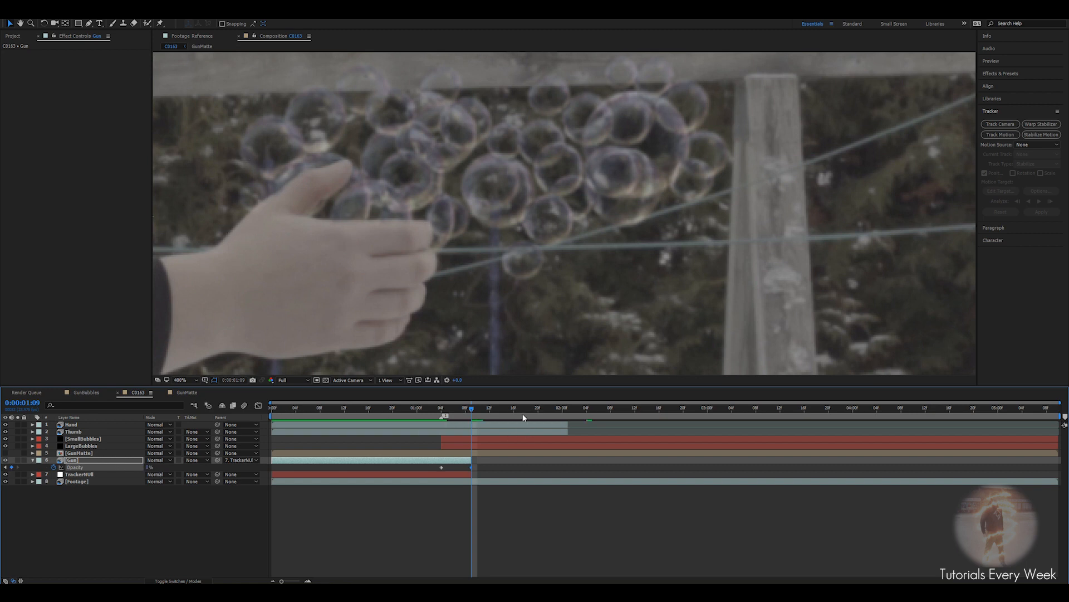
Add a Bulge effect to the Gun layer, centered on the gun, with Horizontal Radius 189 and Vertical Radius 120
drag(471, 410, 430, 410)
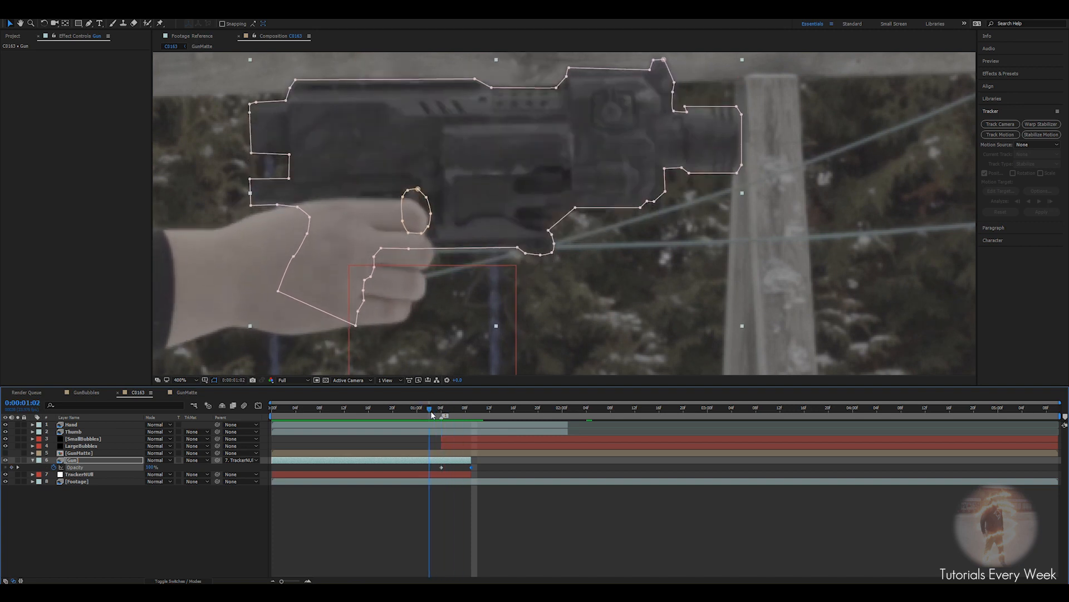
click(452, 462)
key(ctrl+space)
text(bul)
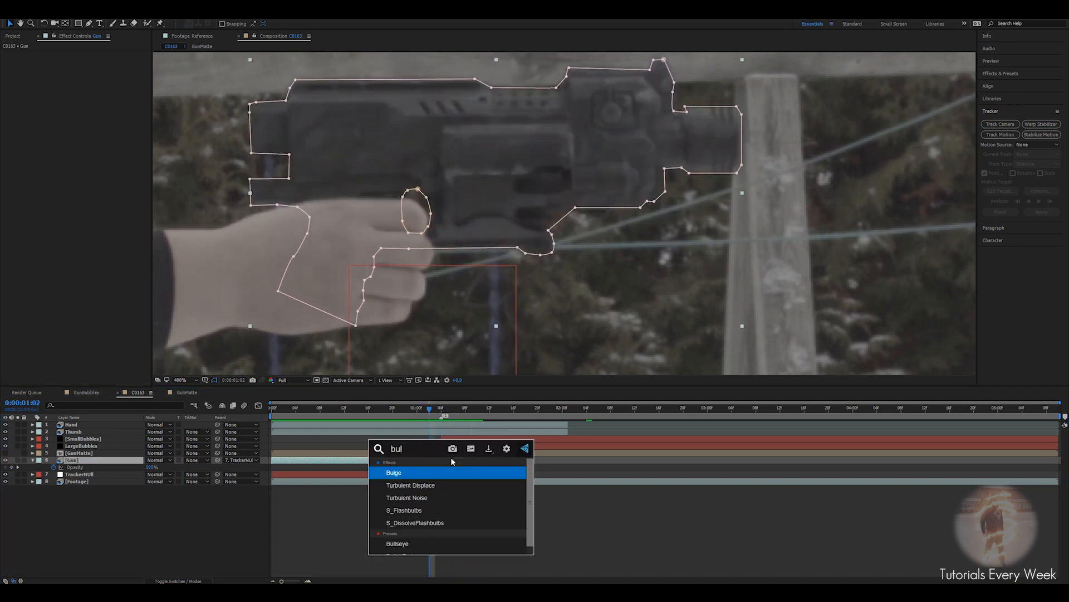
key(Return)
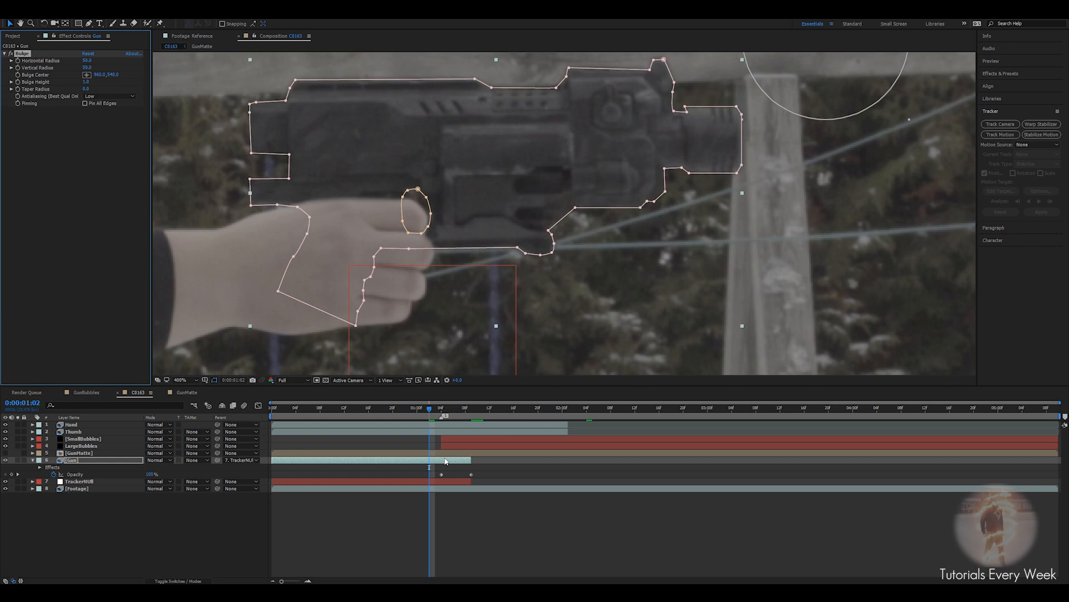
scroll(593, 165, down, 2)
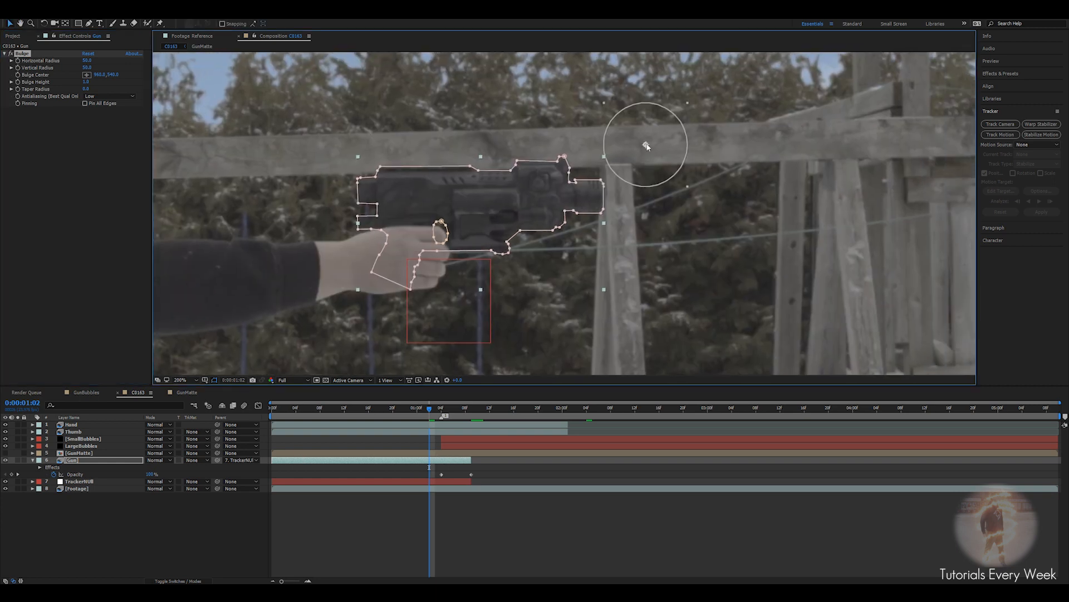
drag(646, 146, 478, 206)
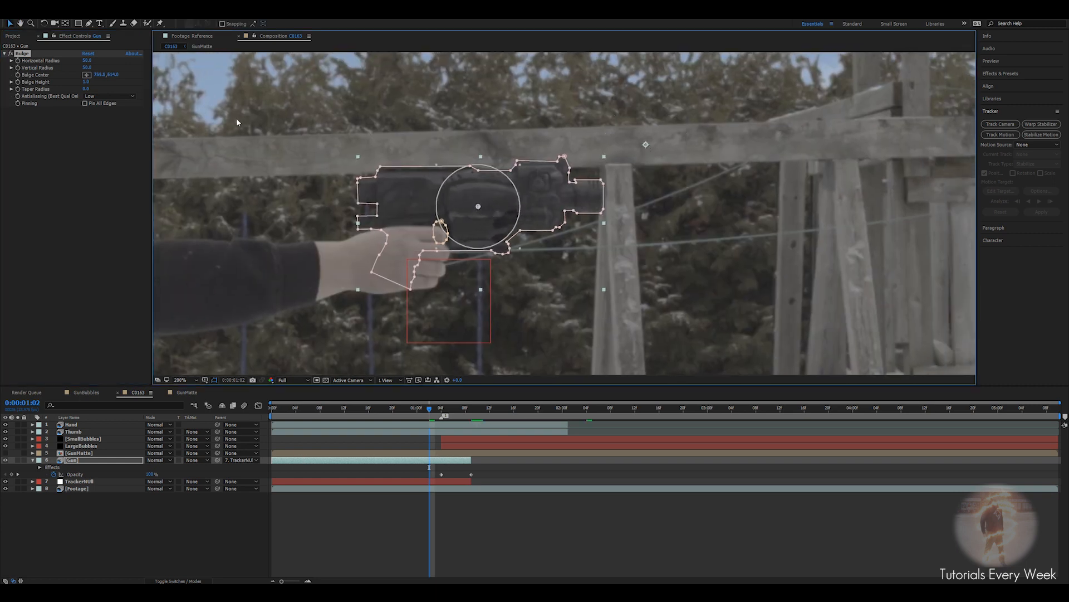
mouse_move(87, 66)
mouse_down()
mouse_move(142, 58)
mouse_move(96, 60)
mouse_move(105, 68)
mouse_up()
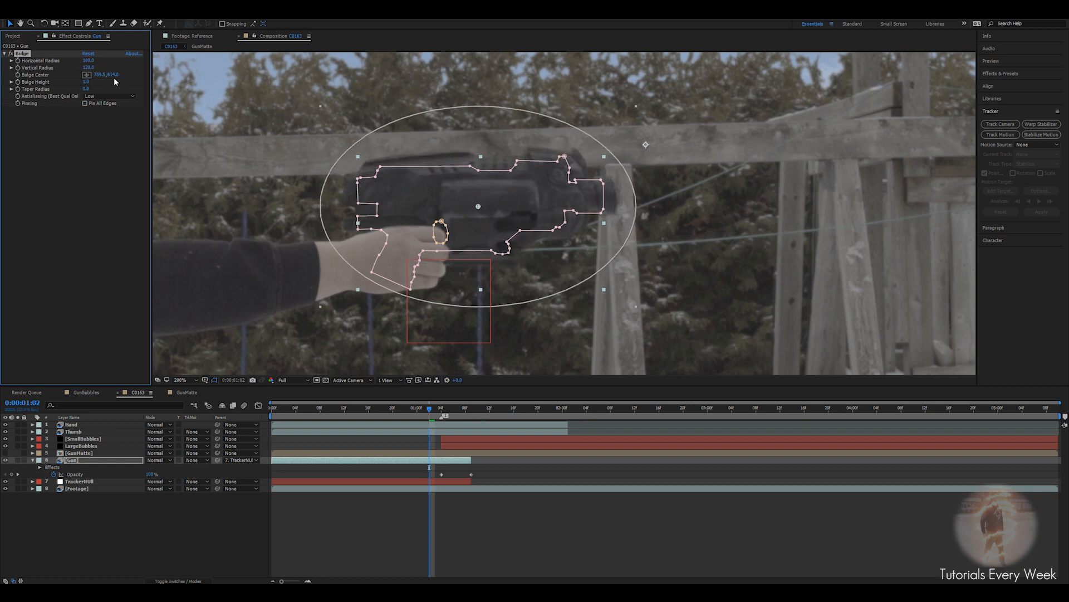
Keyframe the Gun layer's Bulge Height from 0 at 0:00:01:00 to 1.0 at 0:00:01:09
drag(432, 415, 416, 411)
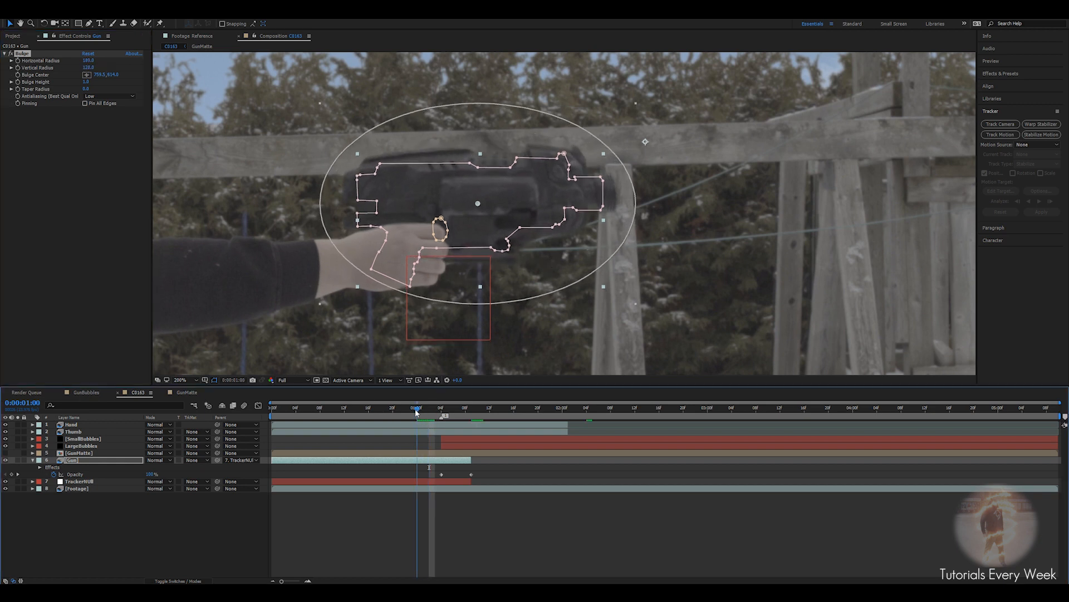
click(86, 81)
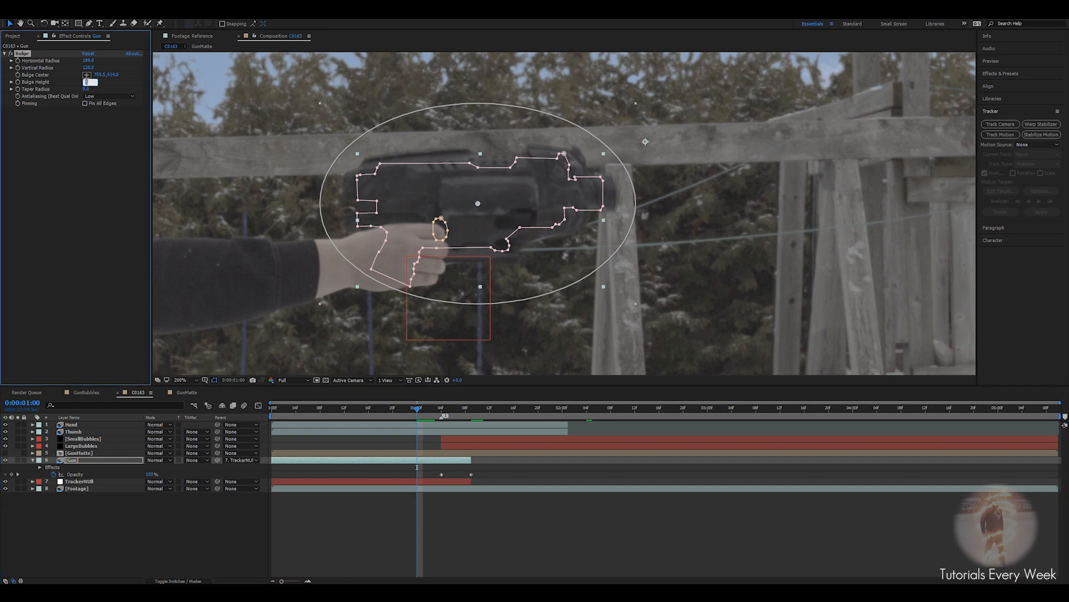
text(0)
key(Return)
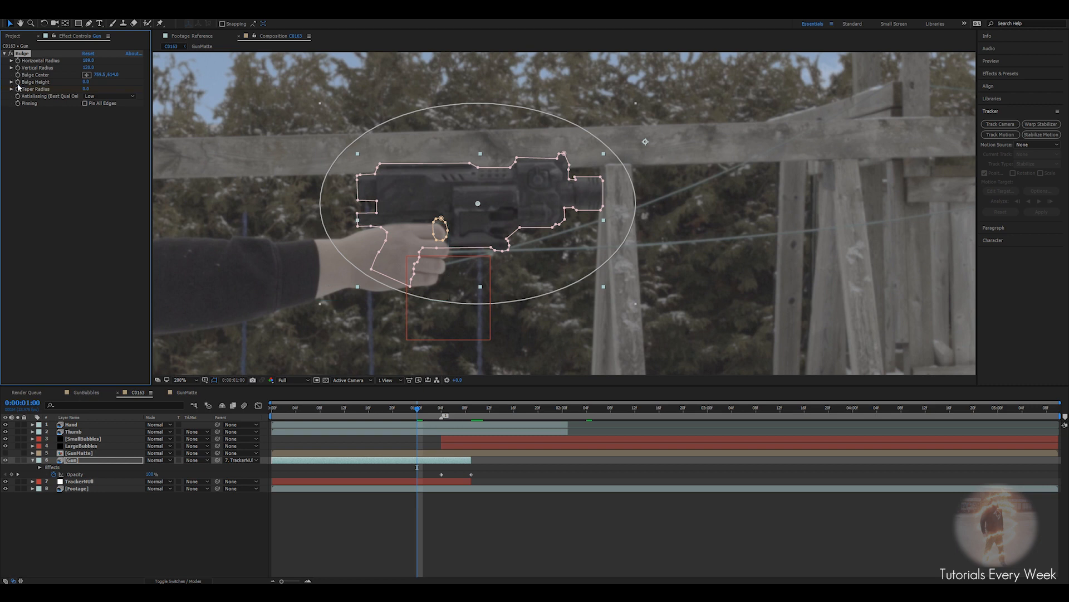
key(space)
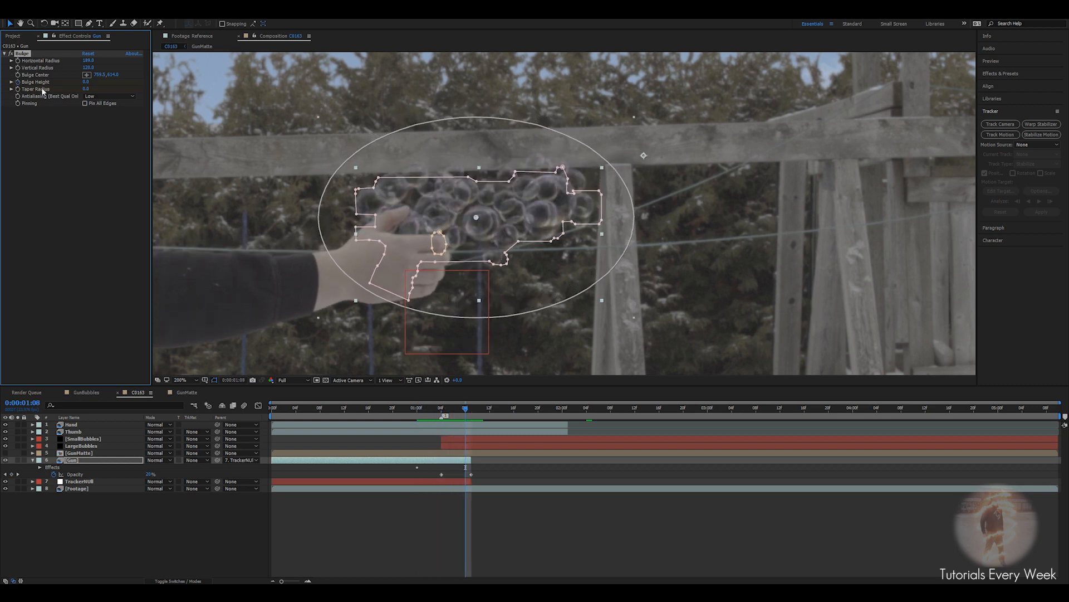
click(87, 82)
text(0.8)
key(Return)
Go frame by frame between about 0:00:01:02 and 0:00:01:11 to examine how the bulging gun fades into the bubbles
key(Page_Up)
key(Page_Up)
key(Page_Up)
key(Page_Up)
key(Page_Up)
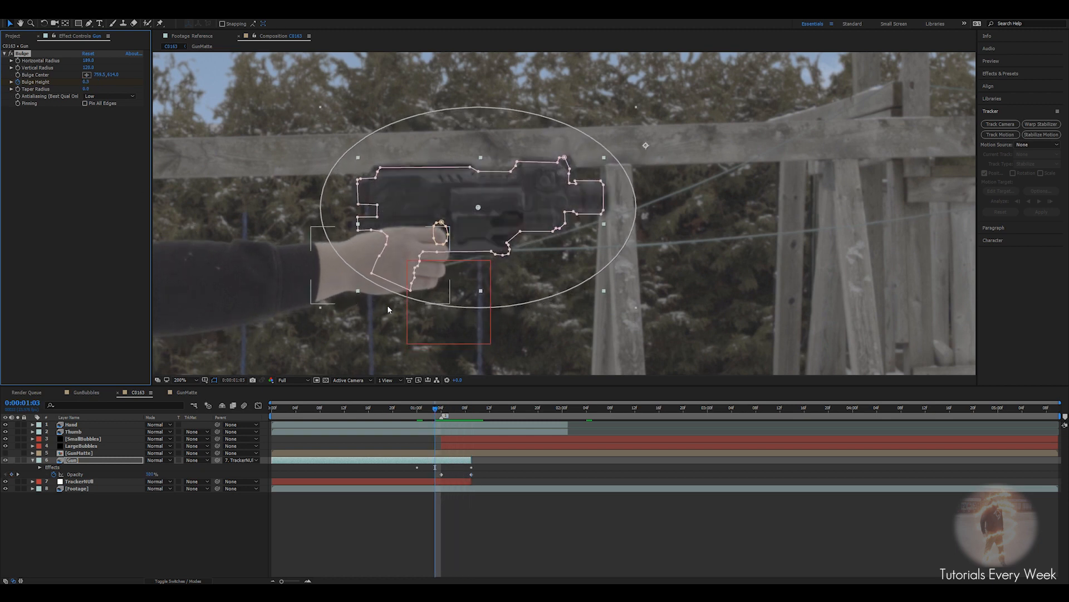
key(Page_Down)
key(Page_Down)
key(Page_Up)
key(Page_Down)
key(Page_Up)
key(Page_Up)
key(Page_Down)
key(Page_Down)
key(Page_Down)
key(Page_Down)
key(Page_Down)
key(Page_Down)
key(Page_Down)
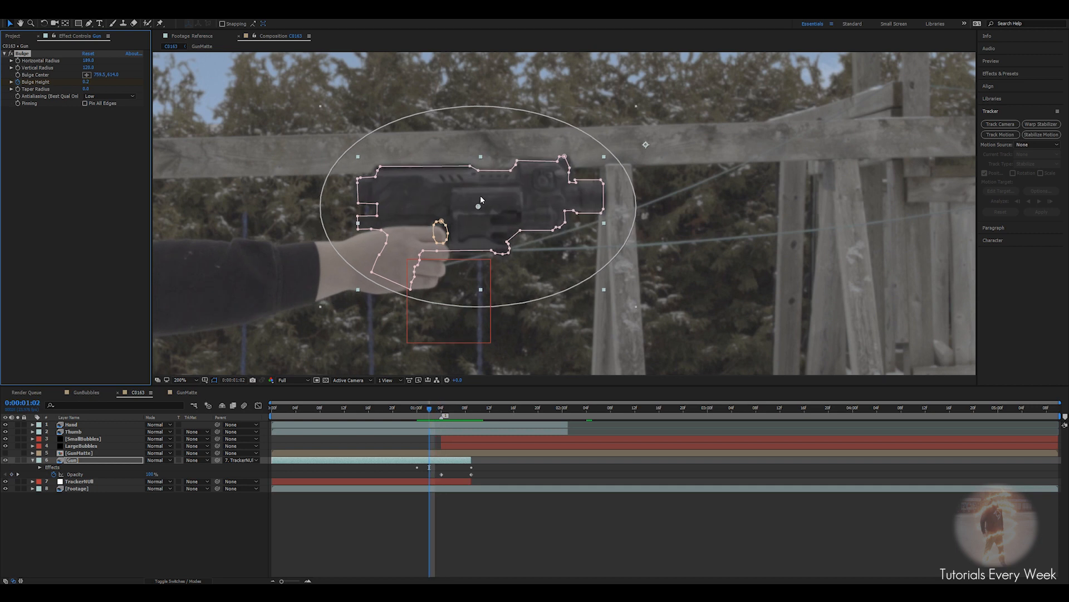
key(Page_Down)
key(Page_Down)
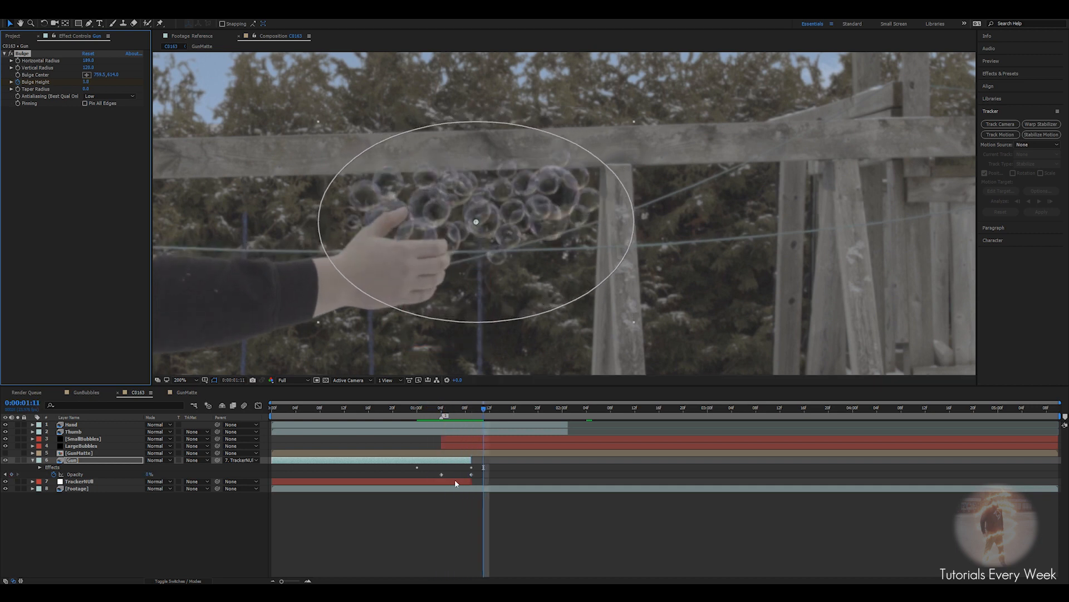
drag(484, 411, 501, 413)
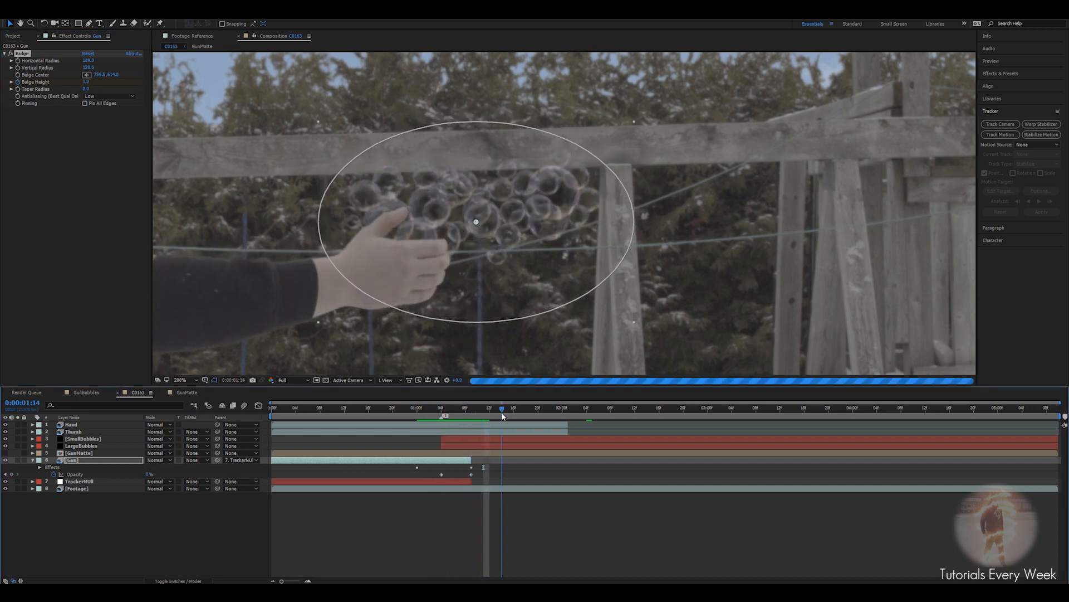
Deselect the Gun layer and preview the gun-to-bubbles transition from 0:00:00:18
click(489, 524)
key(comma)
click(382, 406)
key(space)
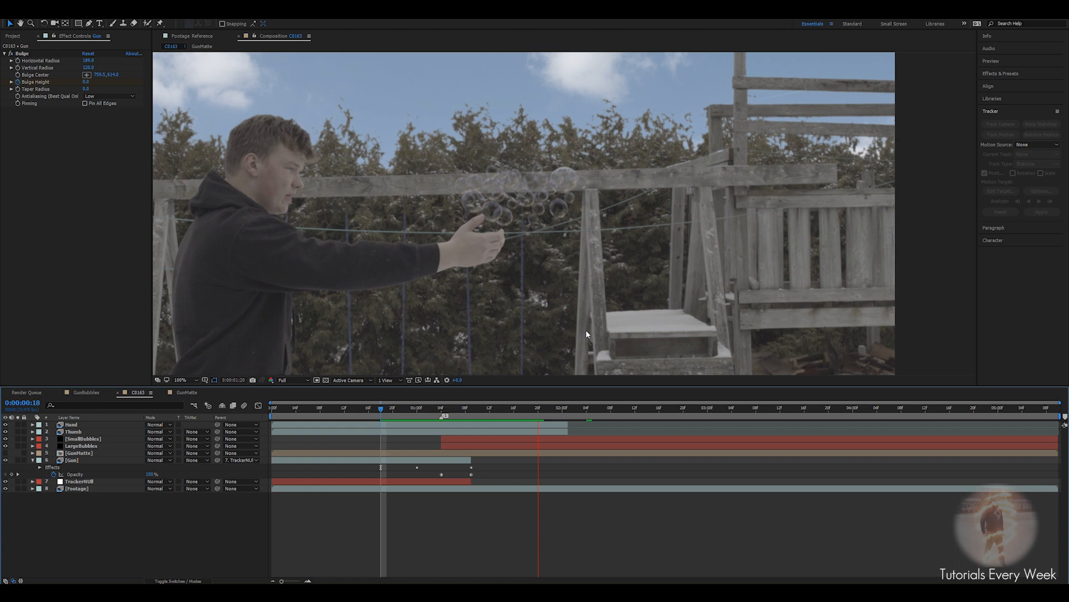
key(space)
Preview the full effect from the start, and scrub from 0:00:00:22 to 0:00:02:09 to review the bubbles
key(space)
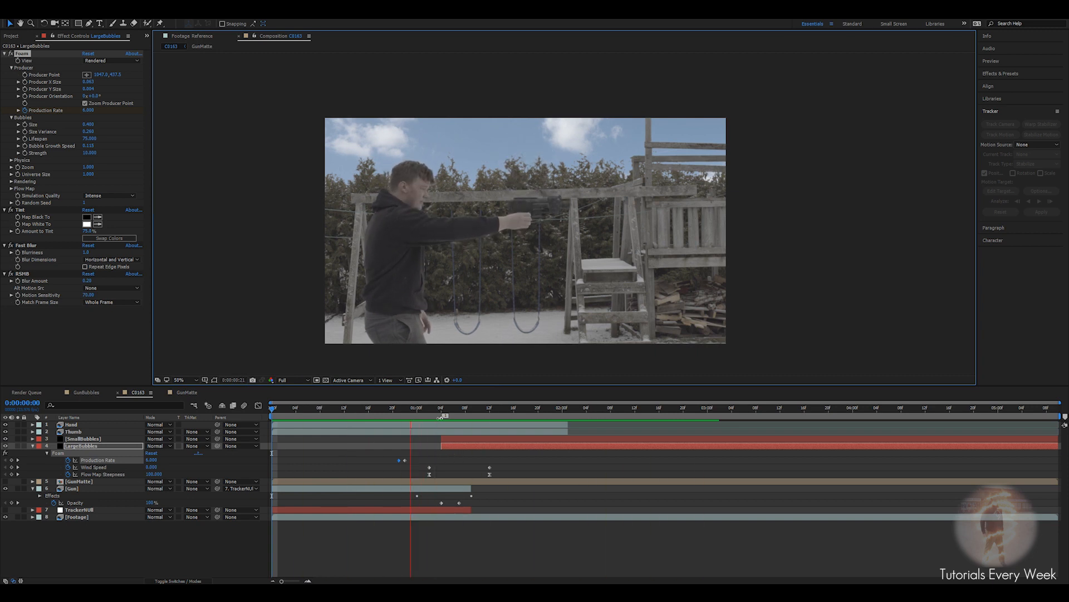
scroll(533, 256, up, 2)
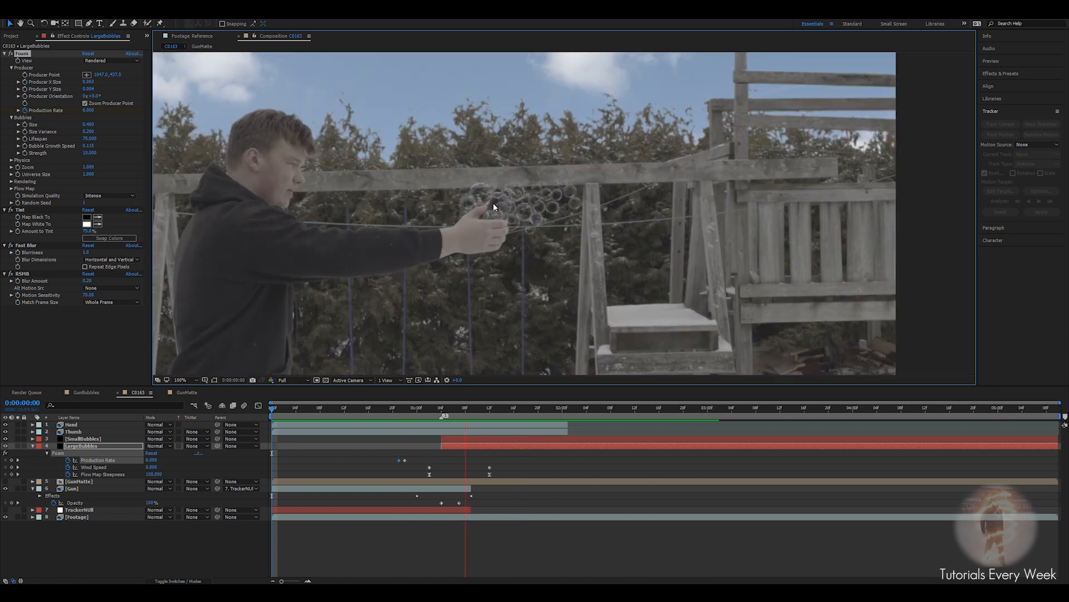
click(403, 408)
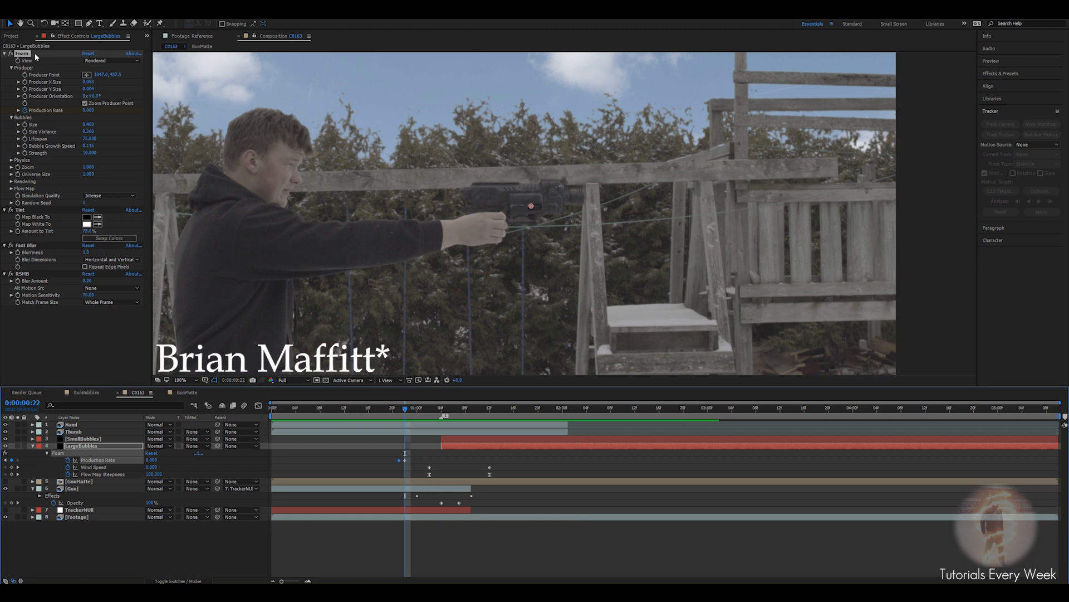
drag(405, 409, 617, 412)
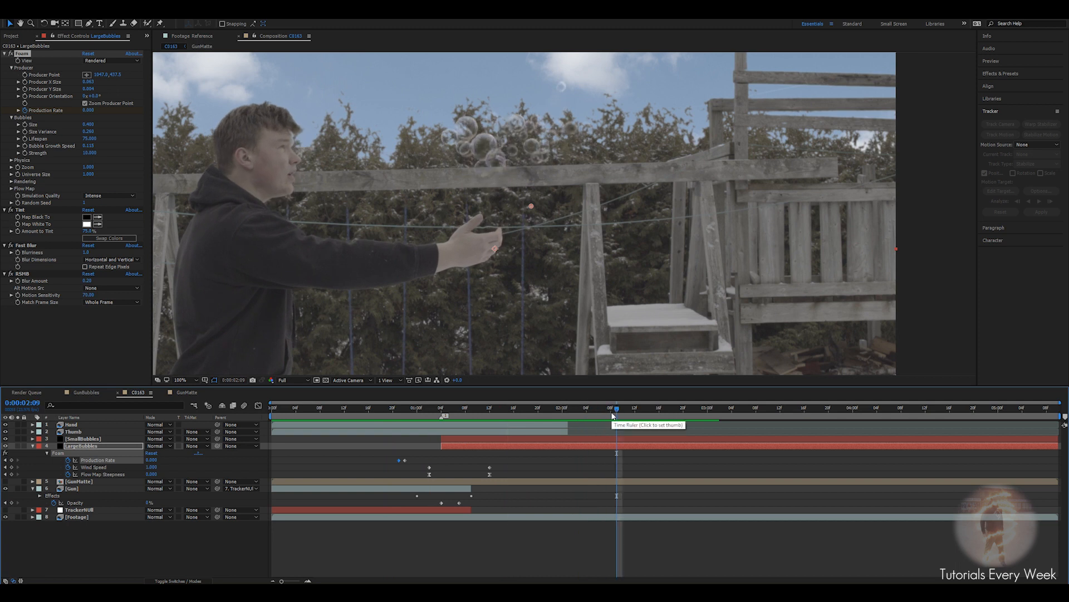